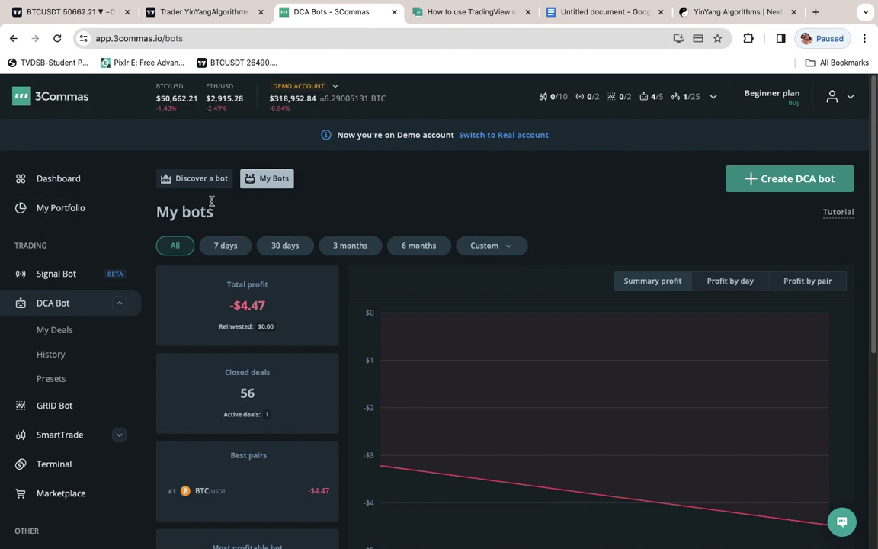
Step: Review the DCA bots' total profit in 3Commas and the Martingale + Grid DCA strategy's inputs in TradingView
left_click_drag(228, 312, 274, 308)
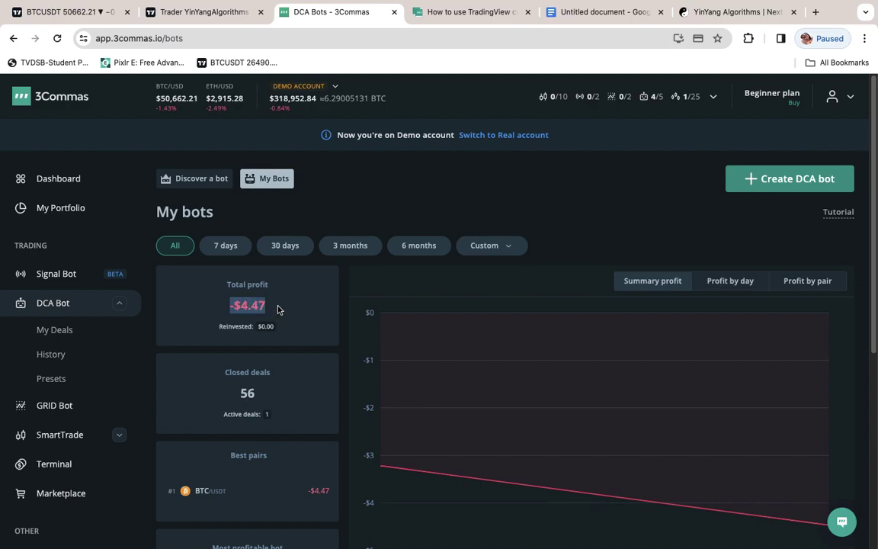
left_click(275, 308)
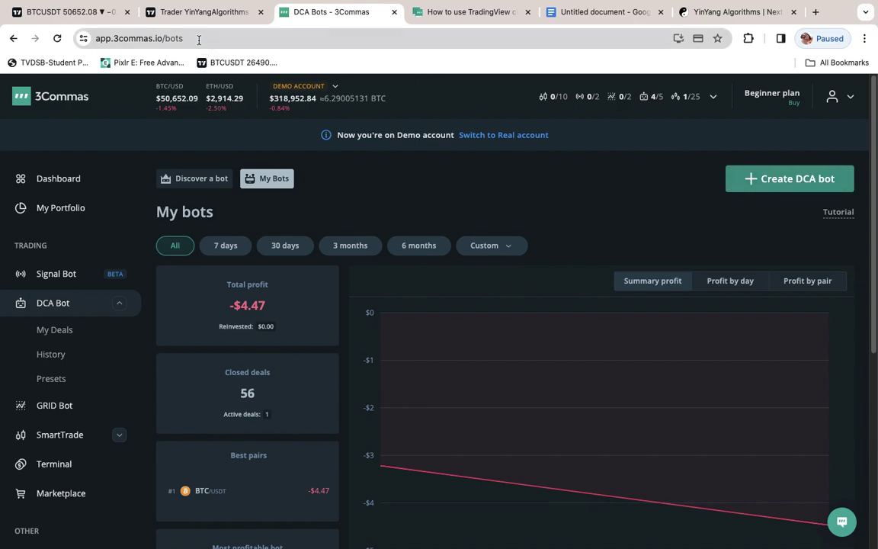
left_click(93, 16)
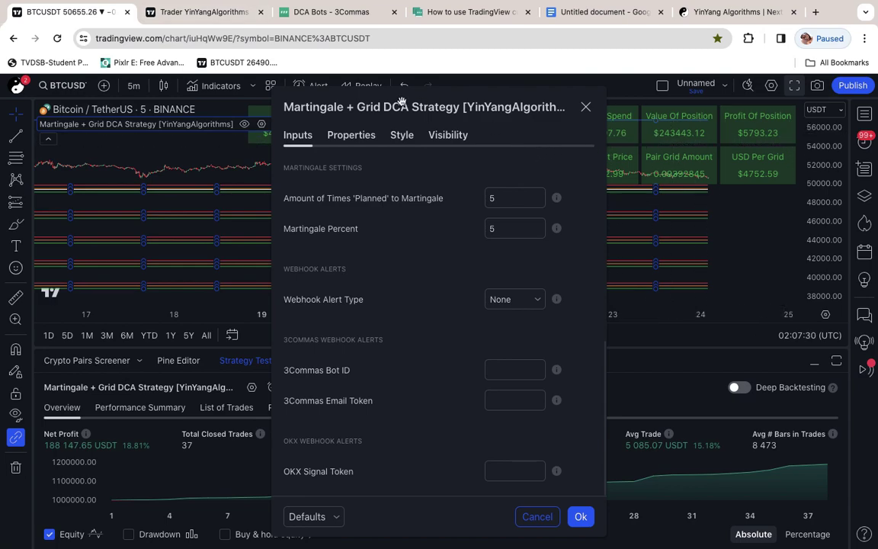
scroll(381, 156, "up", 10)
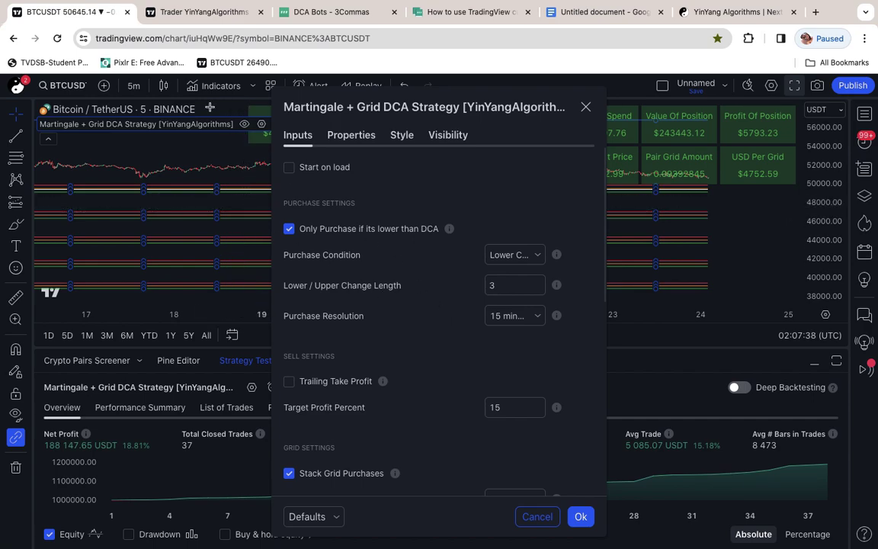
Step: Switch to 3Commas and start creating a new DCA bot without choosing a ready-made strategy
left_click(328, 12)
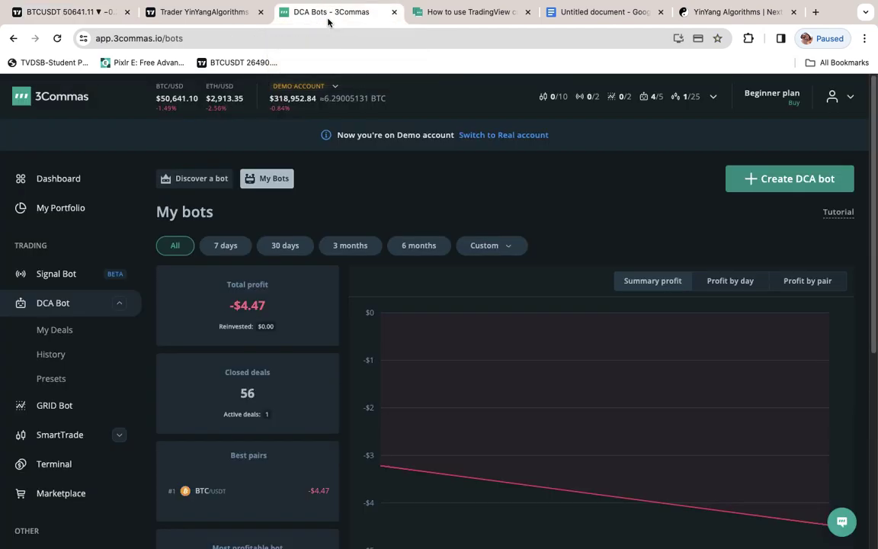
left_click(761, 181)
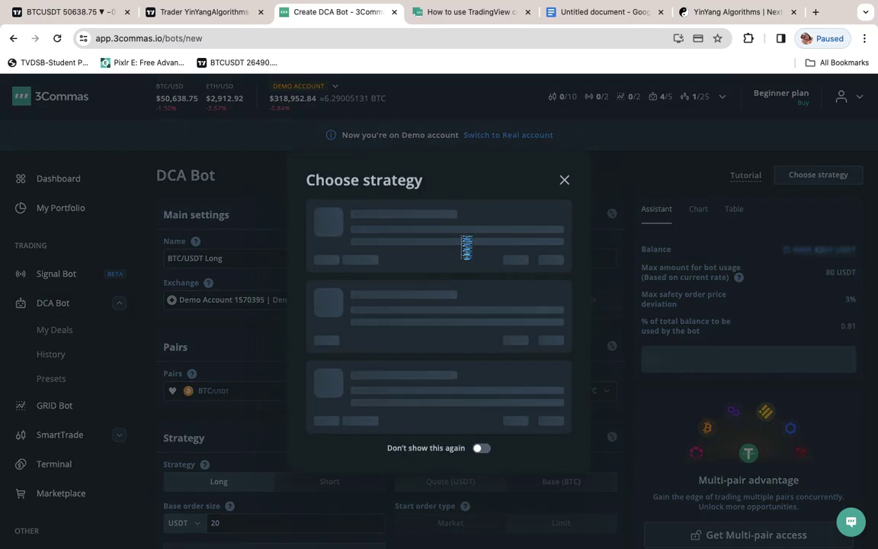
left_click(565, 180)
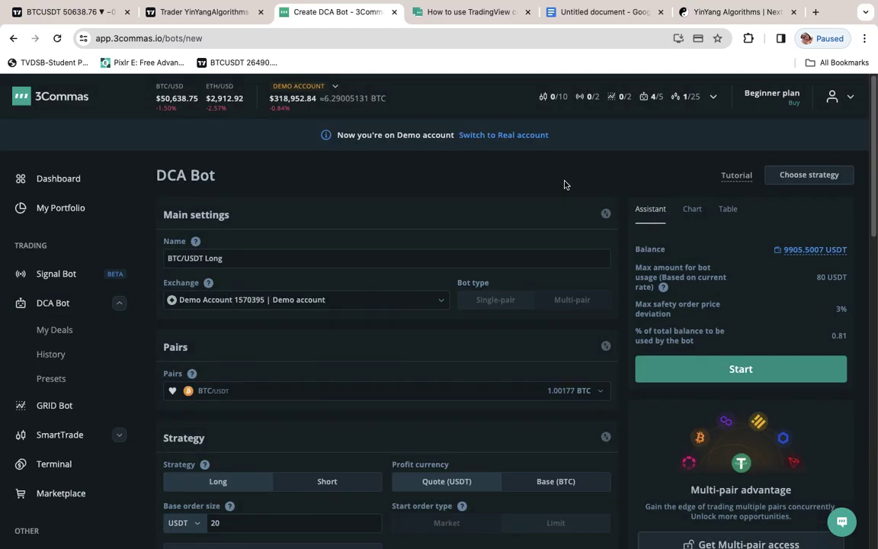
Step: Set the start order type of the new BTC/USDT Long bot to Market
scroll(178, 264, "down", 1)
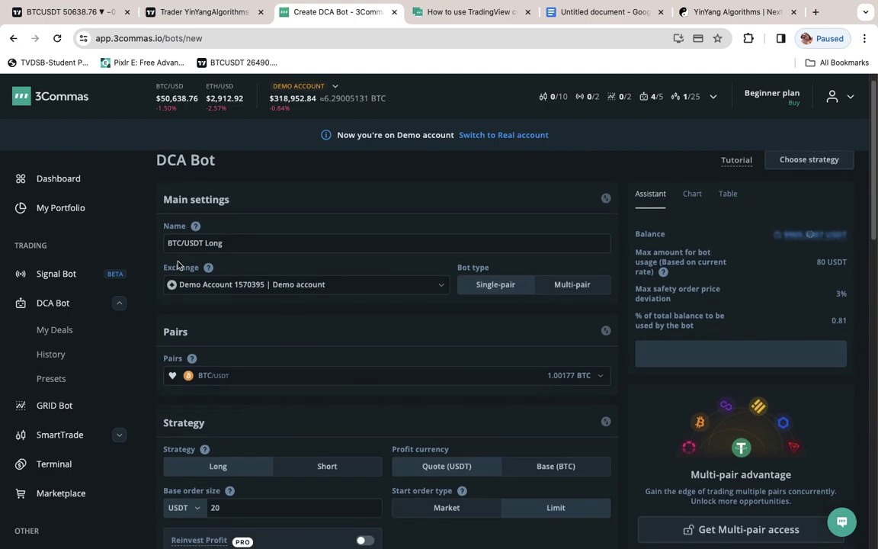
scroll(178, 265, "down", 1)
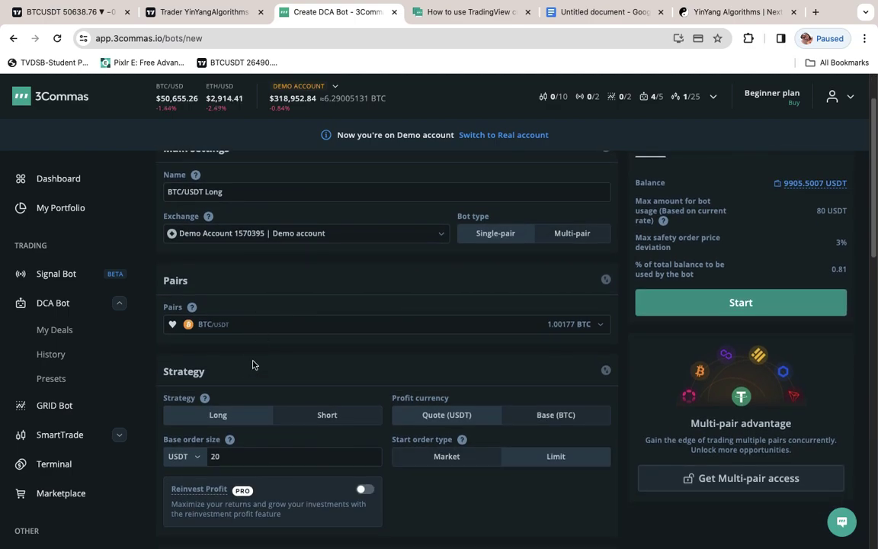
scroll(304, 230, "down", 2)
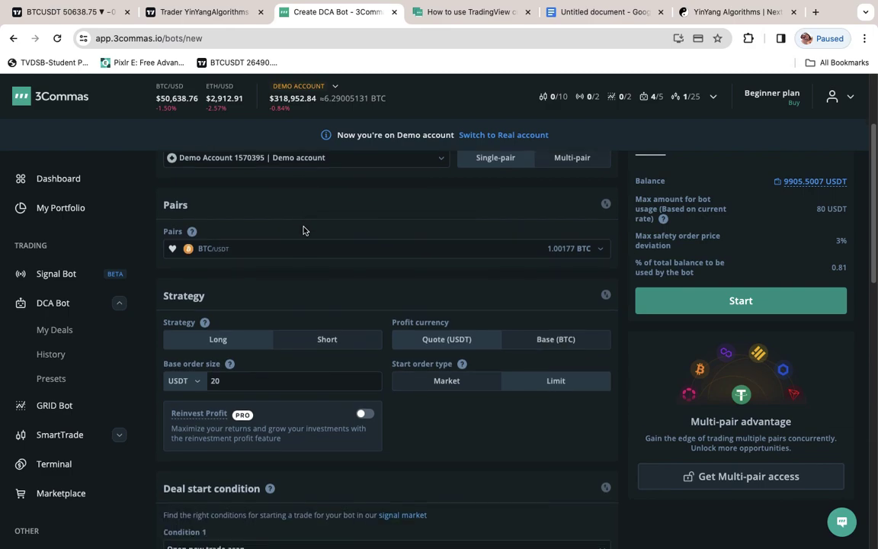
scroll(303, 231, "down", 1)
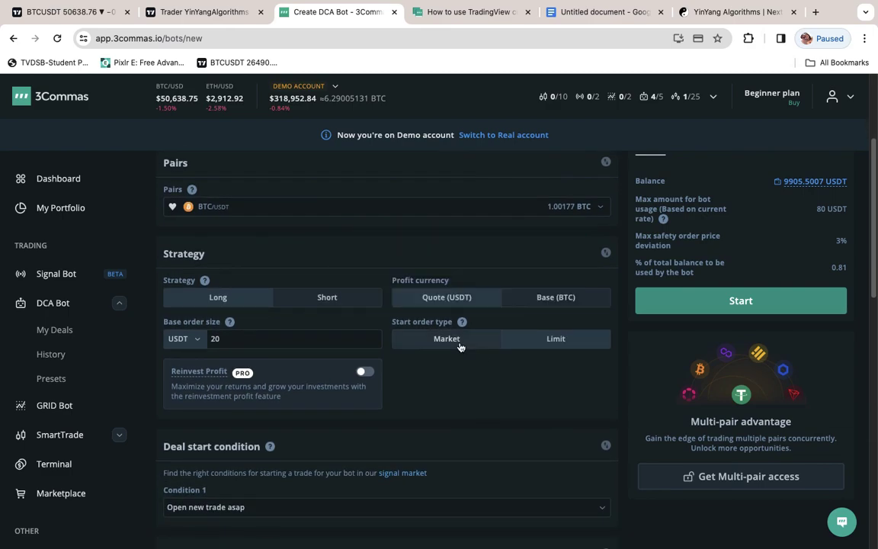
left_click(449, 338)
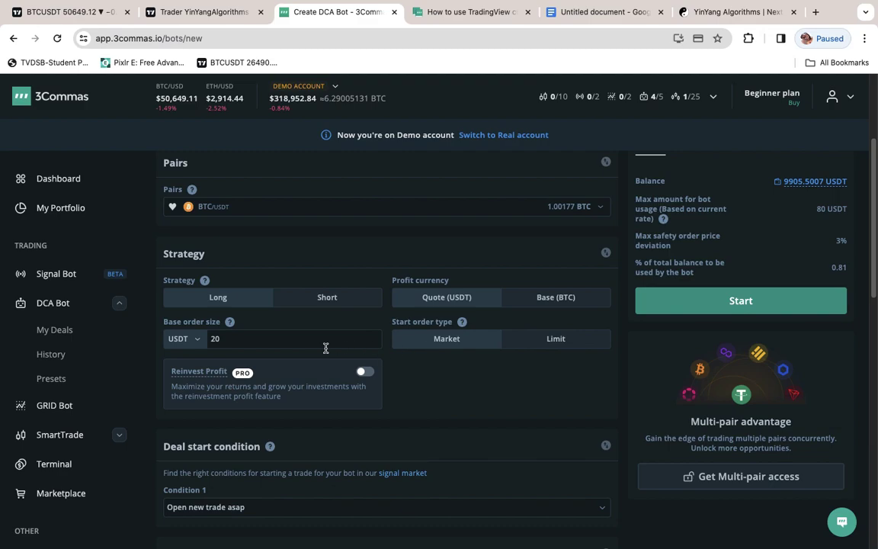
Step: Re-enter 20 USDT as the new bot's base order size
left_click(243, 339)
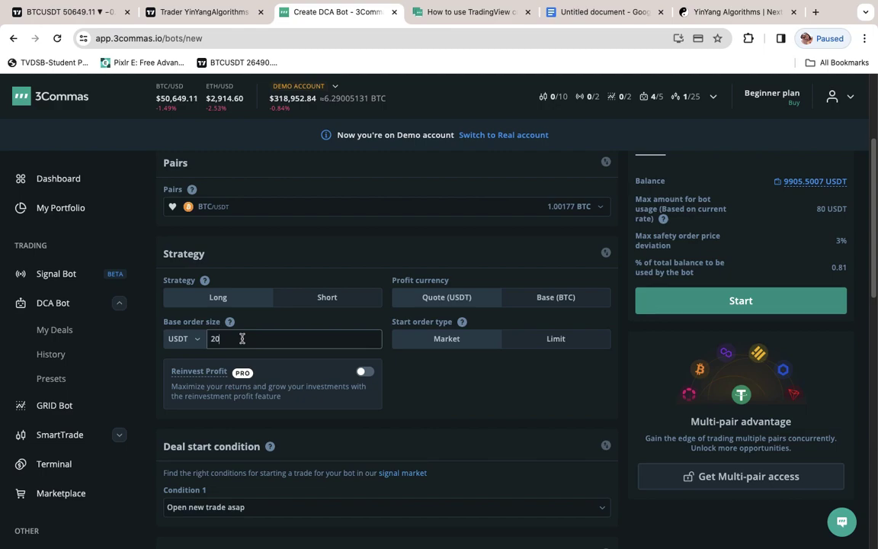
double_click(206, 347)
type("25")
key("BackSpace")
type("0")
left_click_drag(222, 339, 202, 333)
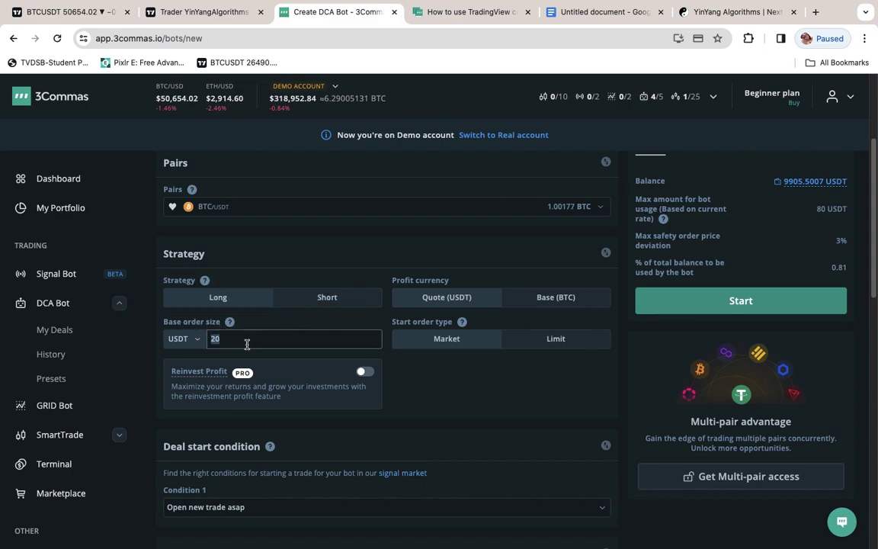
left_click(218, 340)
Step: Switch to TradingView and set the Martingale + Grid DCA strategy's initial capital to 5000 in its properties
left_click(75, 13)
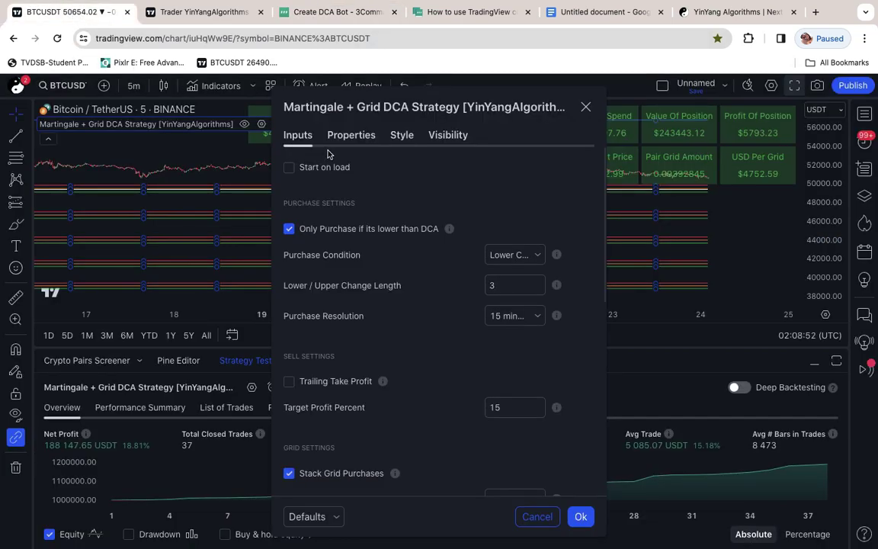
left_click(586, 107)
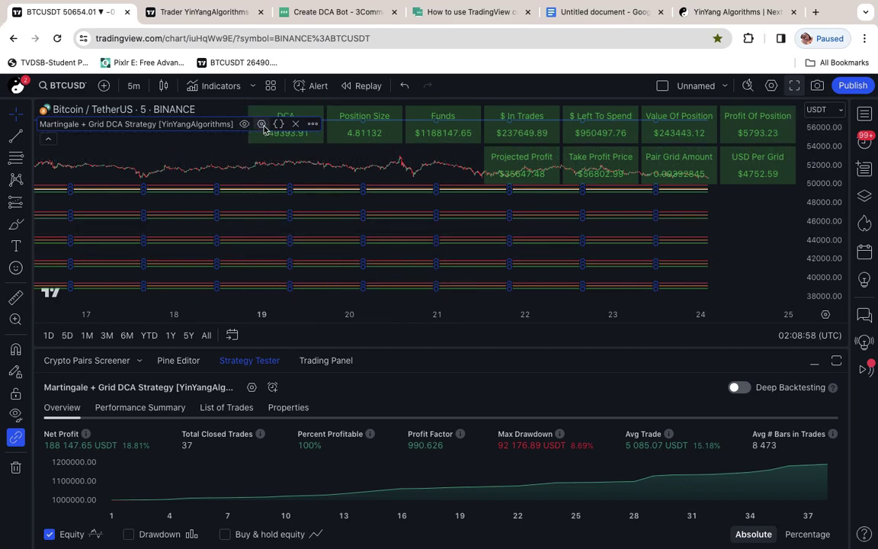
left_click(262, 123)
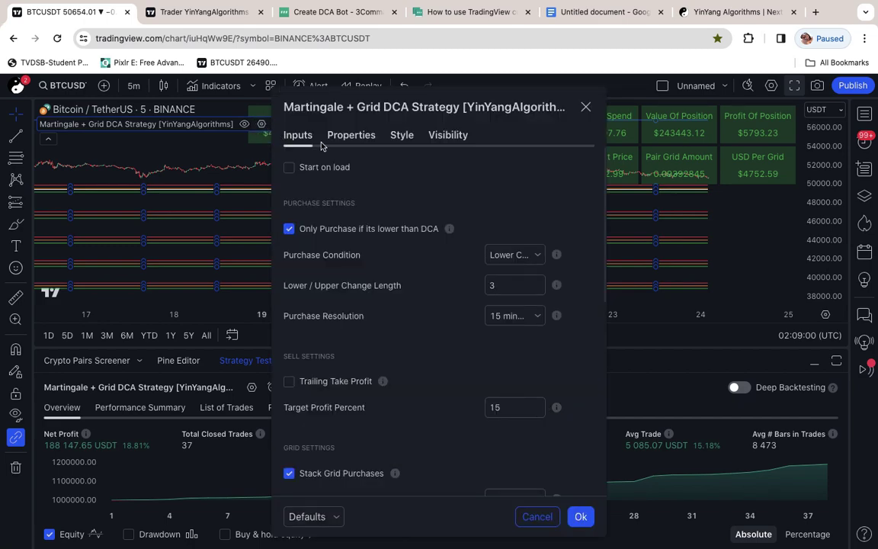
left_click(351, 135)
left_click(408, 173)
key("ctrl+a")
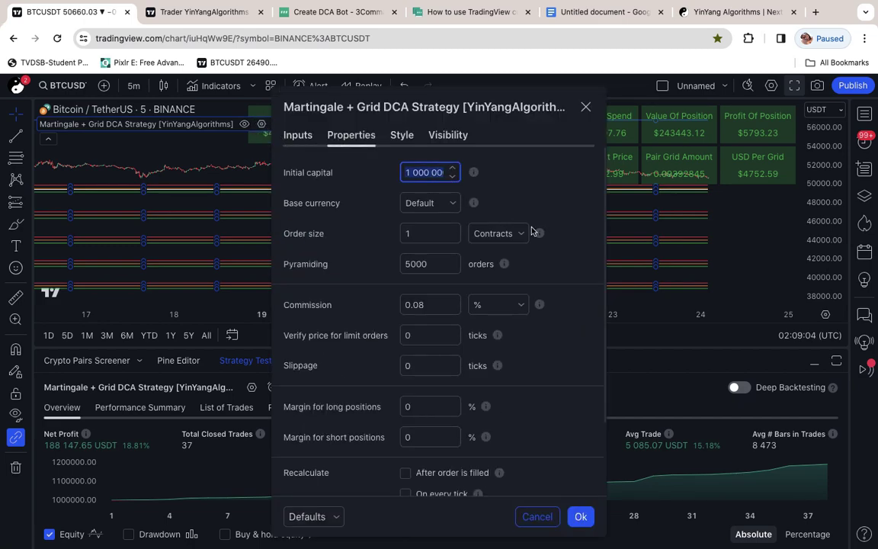
key("BackSpace")
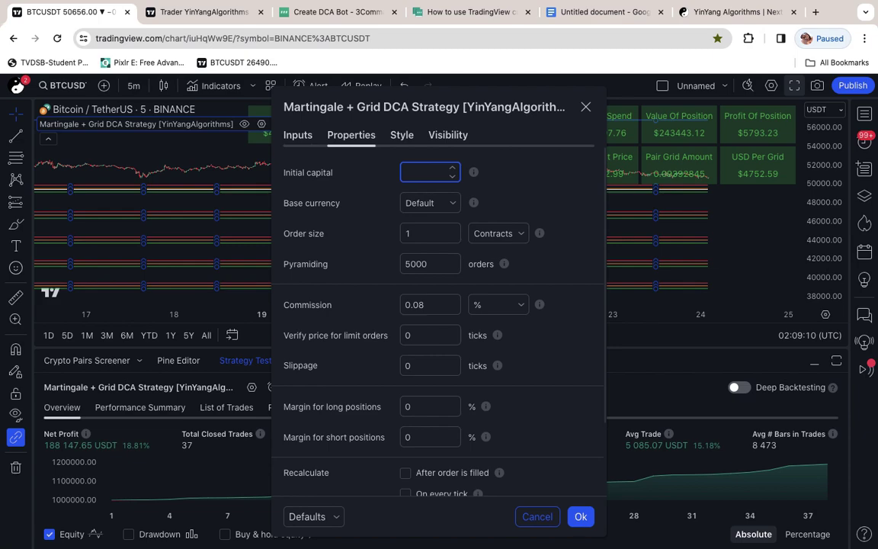
type("500")
left_click_drag(428, 172, 385, 169)
left_click(436, 171)
left_click(581, 516)
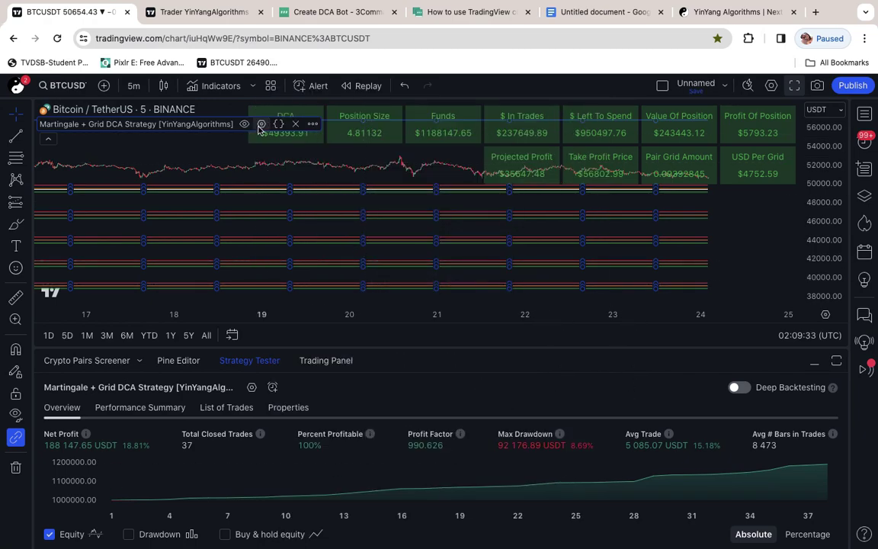
Step: Set the strategy's Amount of Times 'Planned' to Martingale to 2, with a Martingale Percent of 5
double_click(229, 120)
left_click(288, 135)
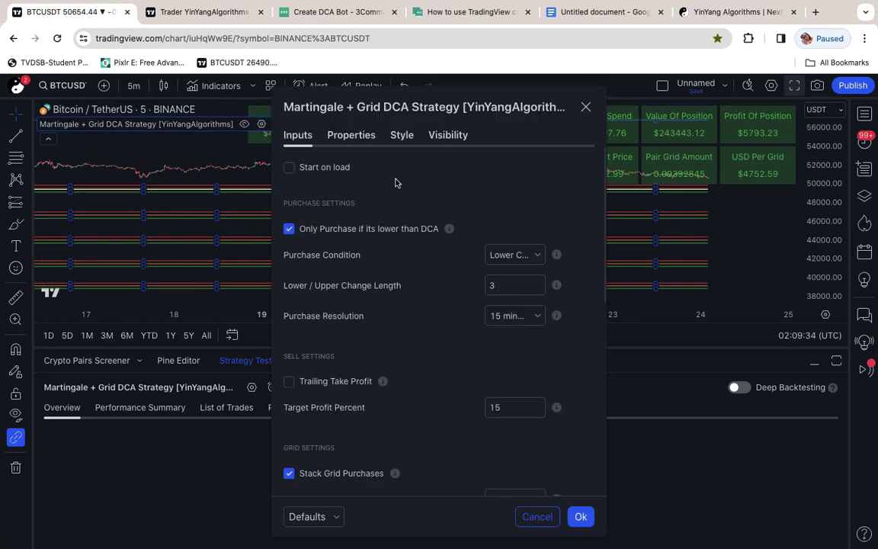
scroll(571, 275, "down", 3)
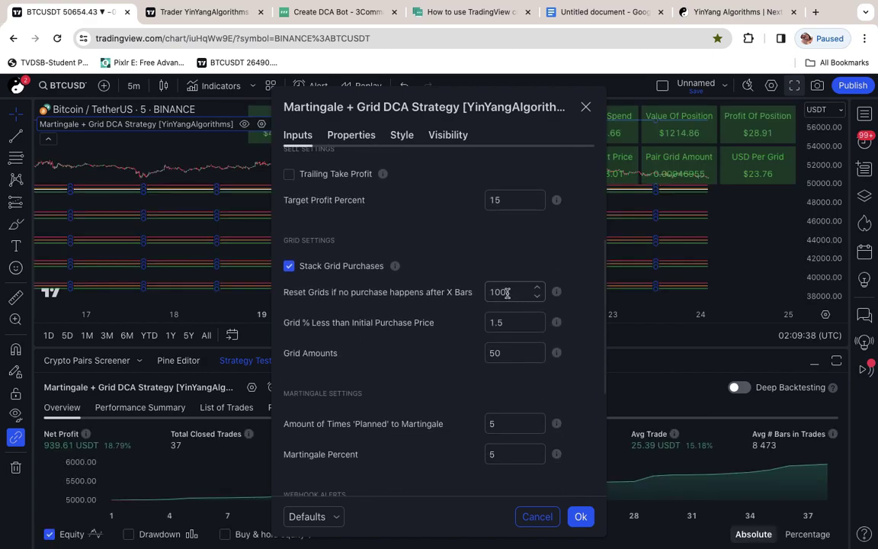
scroll(507, 292, "down", 2)
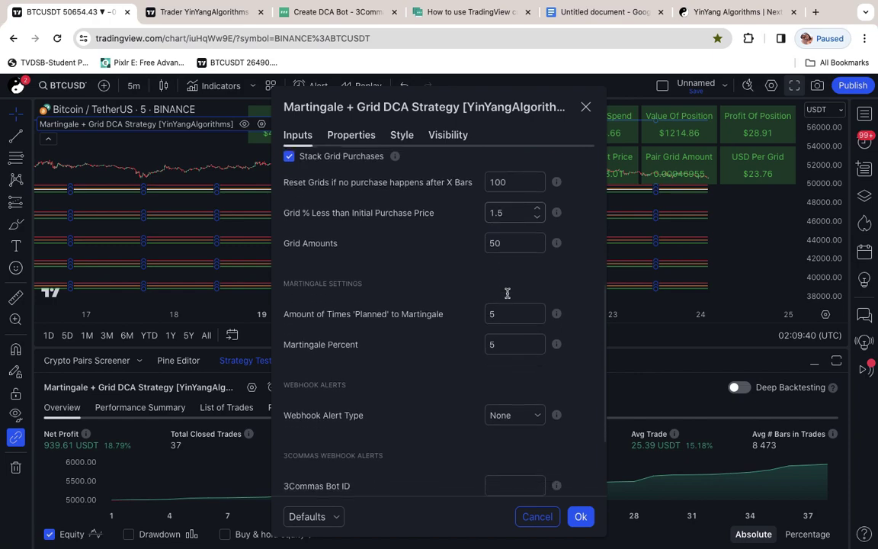
left_click(507, 342)
key("BackSpace")
type("5")
left_click(502, 310)
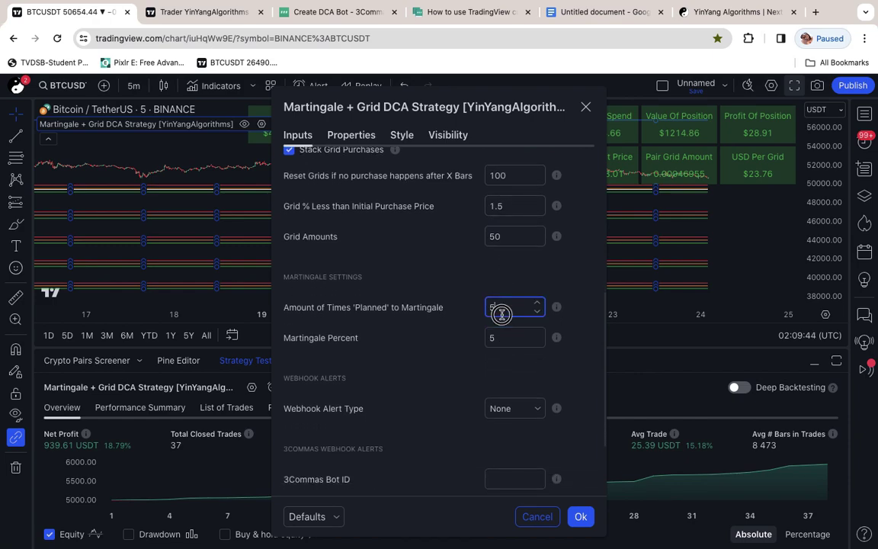
left_click(580, 516)
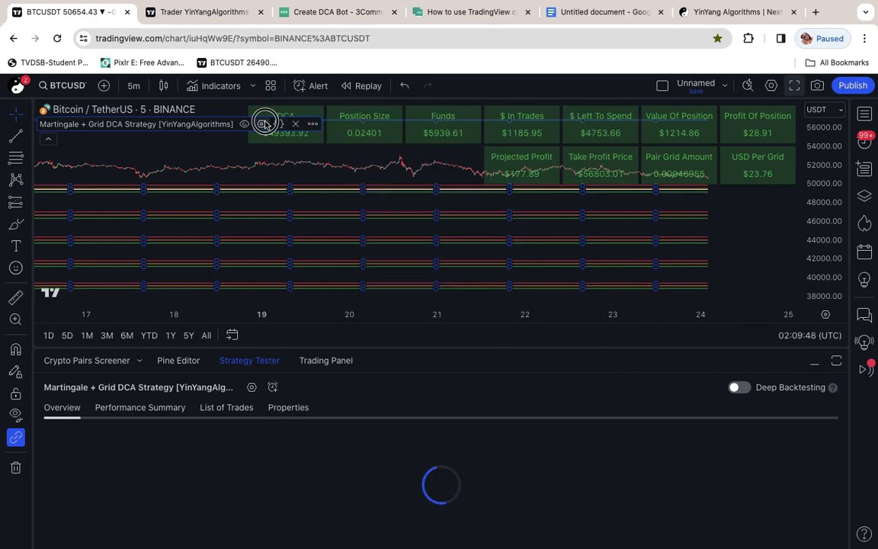
Step: Review the strategy's grid and Martingale inputs and its initial capital, leaving the settings as they are
left_click(262, 123)
scroll(431, 263, "down", 4)
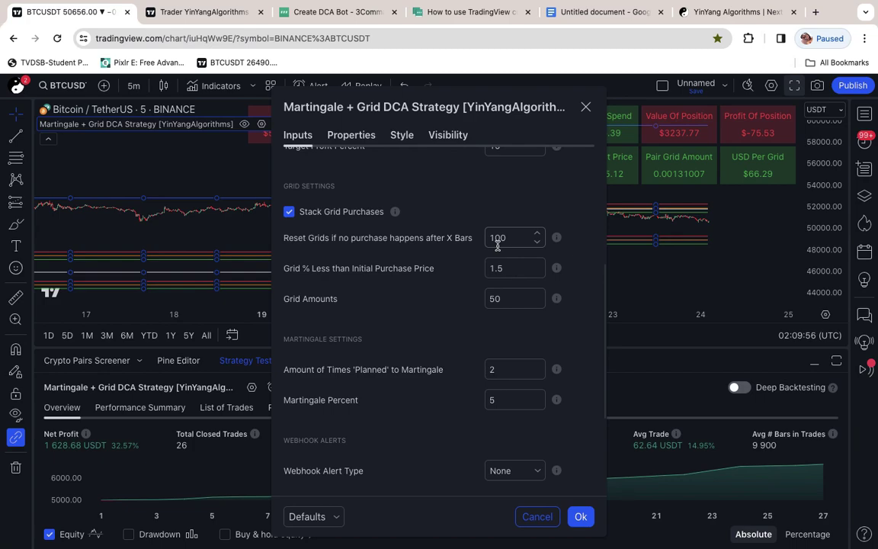
left_click(355, 142)
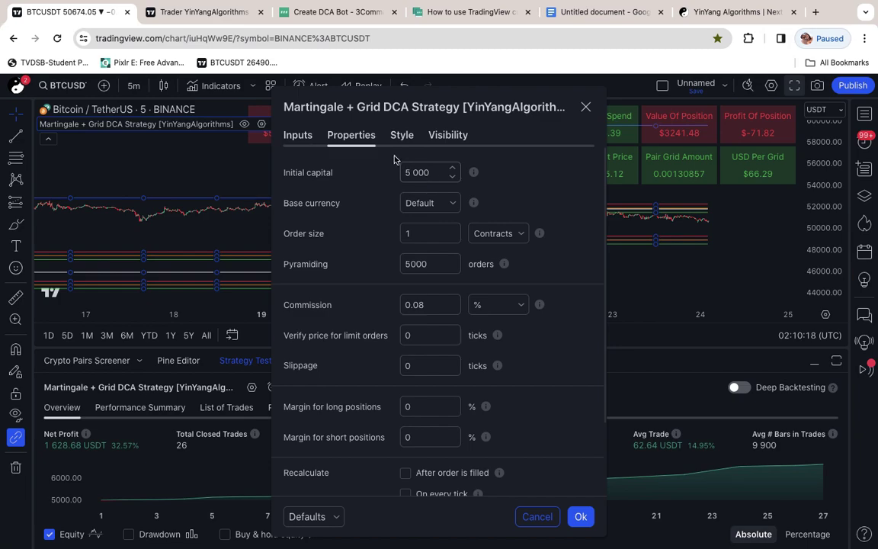
left_click(585, 108)
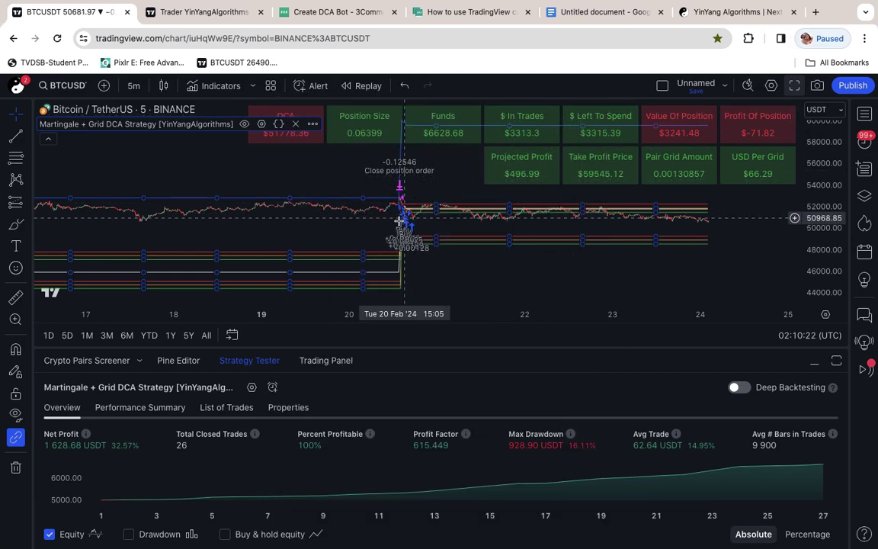
Step: Examine the strategy's close order and the following buy orders on 20 February in the full-screen BTCUSDT chart
scroll(412, 220, "up", 5)
scroll(434, 218, "up", 4)
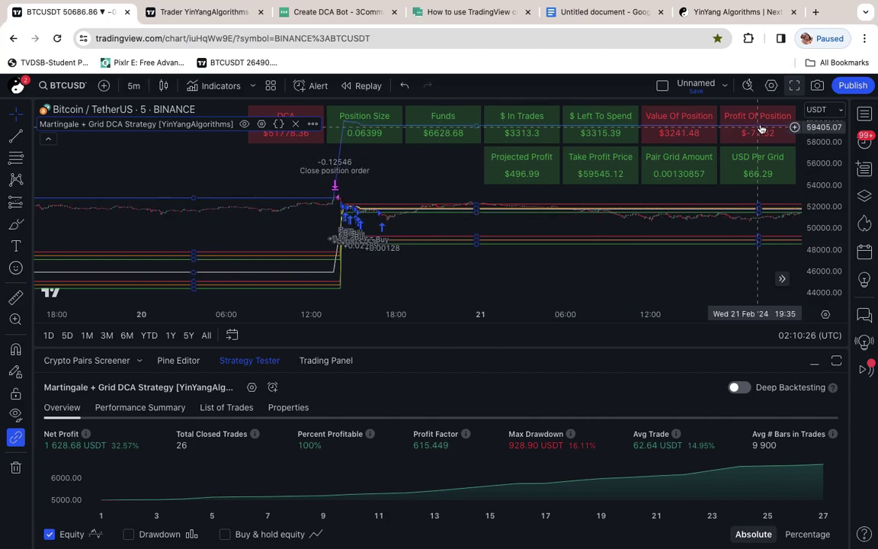
left_click(794, 85)
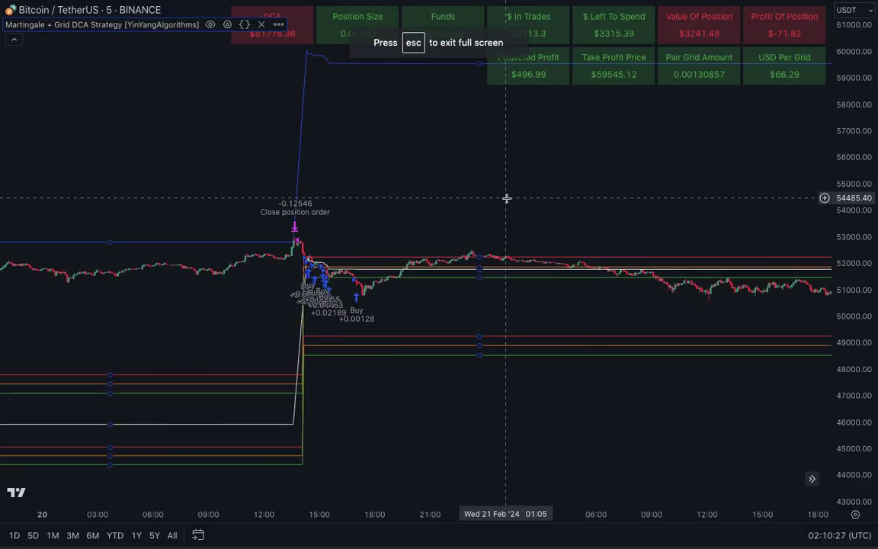
scroll(507, 199, "up", 5)
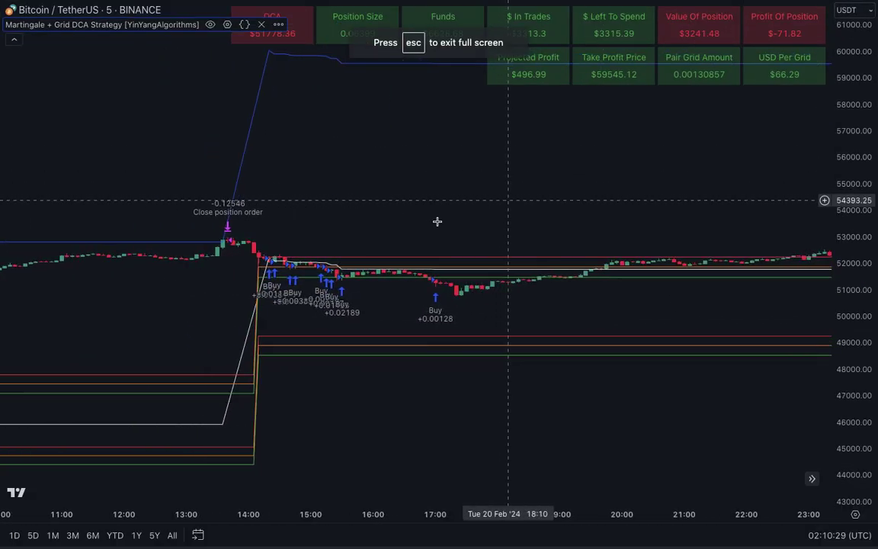
scroll(436, 221, "up", 1)
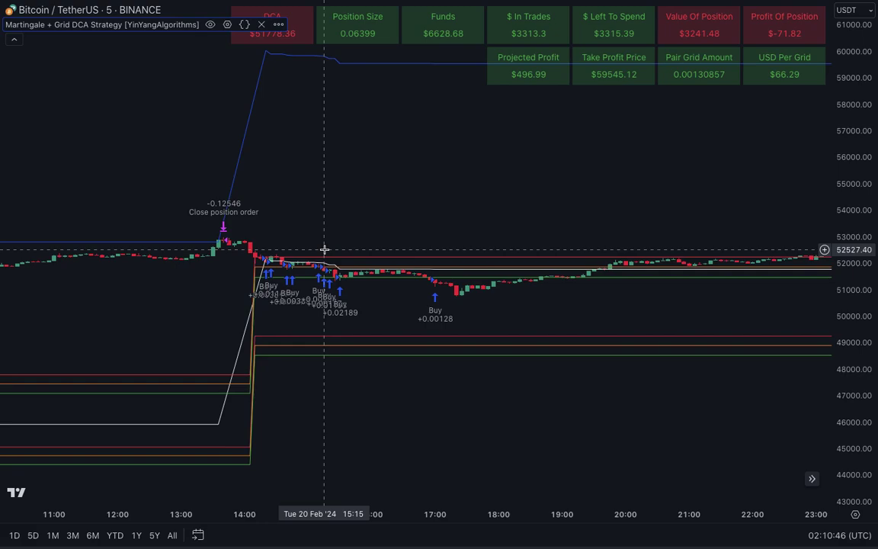
key("Escape")
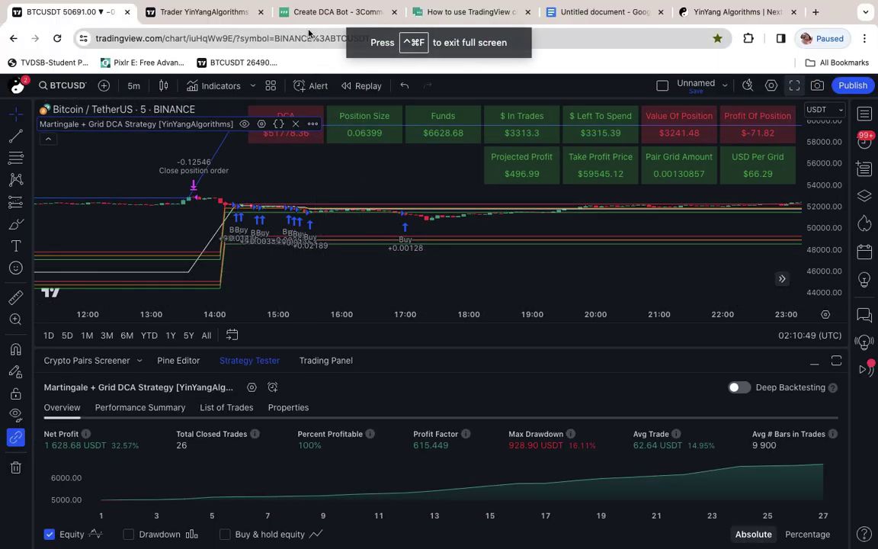
Step: Switch to 3Commas and set the DCA bot's base order size to 125 USDT
left_click(276, 11)
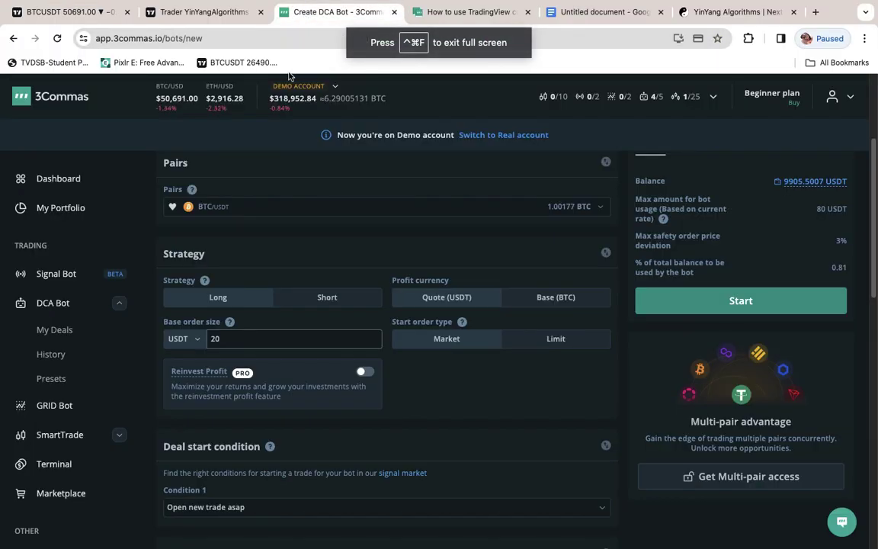
left_click(226, 338)
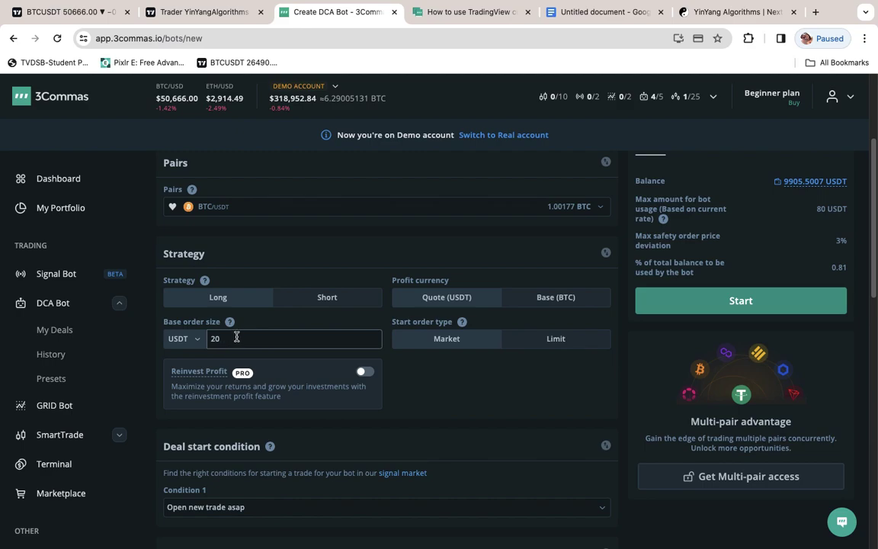
double_click(215, 337)
key("BackSpace")
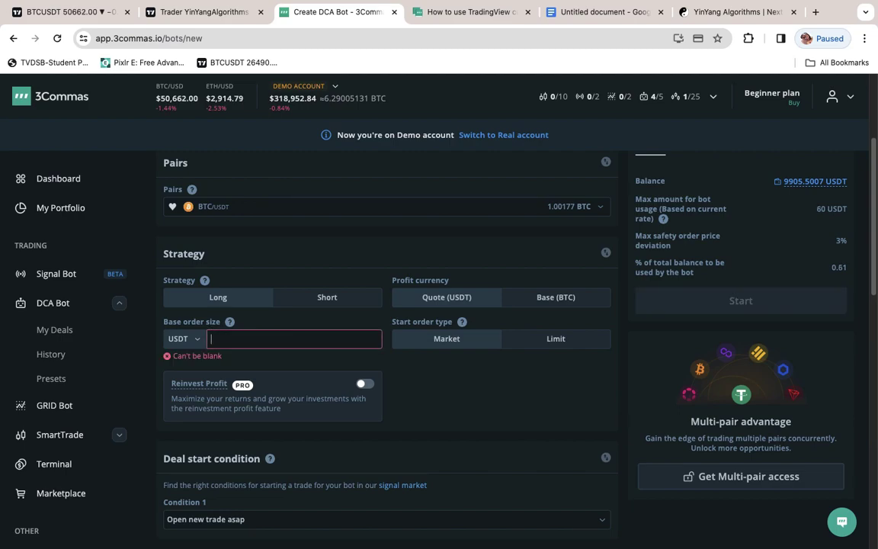
type("125")
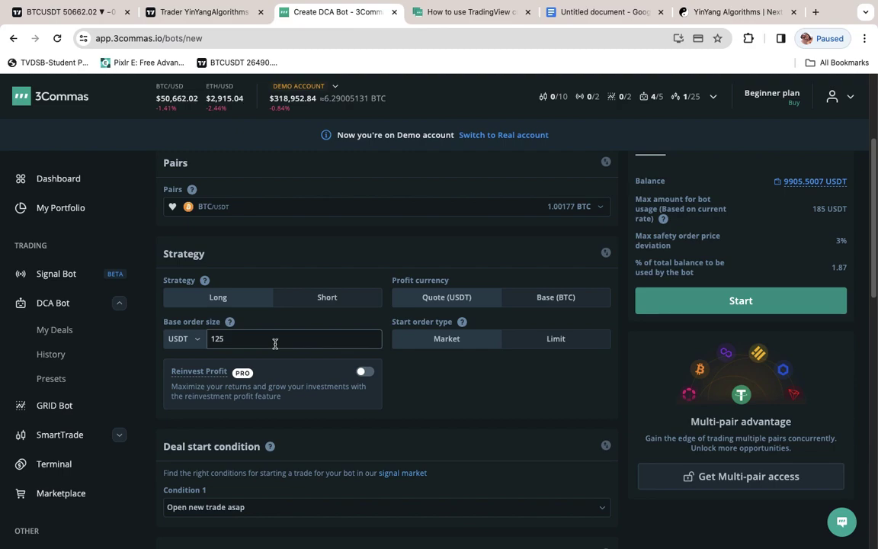
Step: Set the deal start condition to Trading View custom signal
scroll(275, 343, "down", 3)
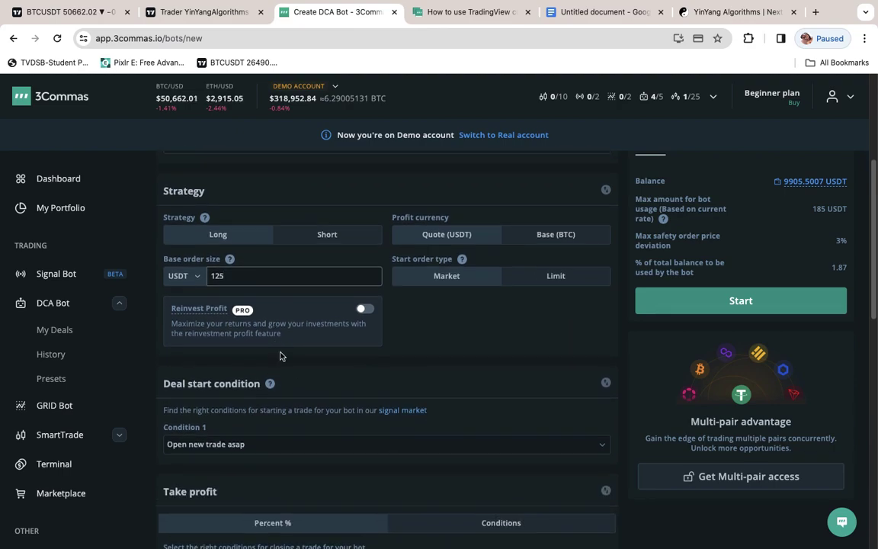
scroll(292, 396, "down", 1)
scroll(261, 378, "up", 2)
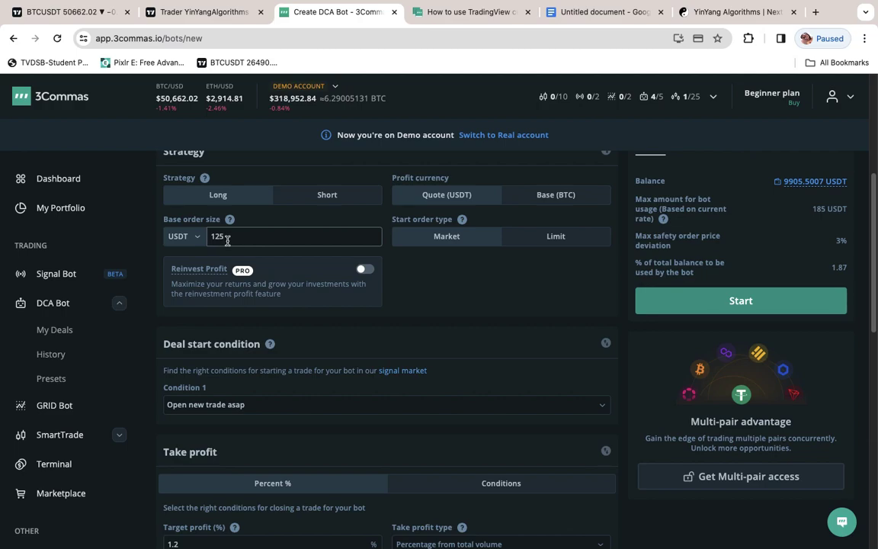
scroll(212, 282, "down", 2)
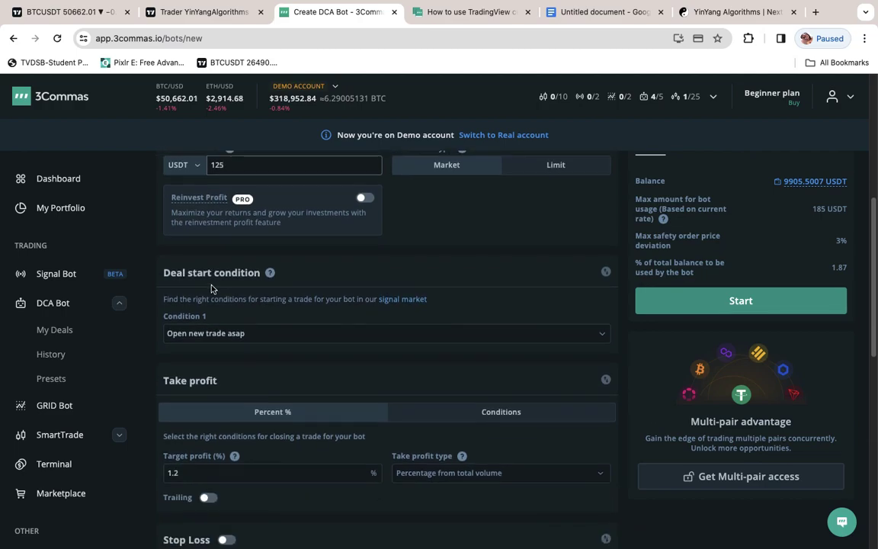
scroll(221, 190, "up", 1)
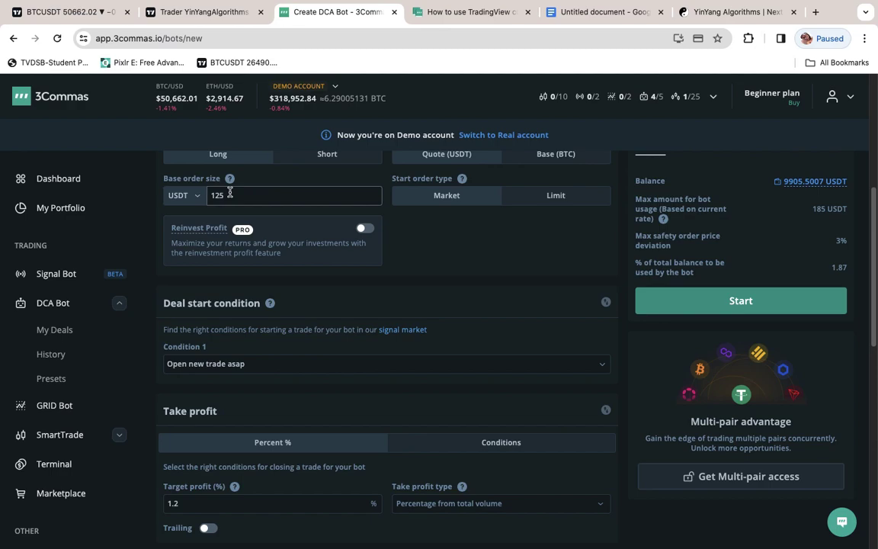
scroll(225, 264, "down", 2)
left_click(225, 300)
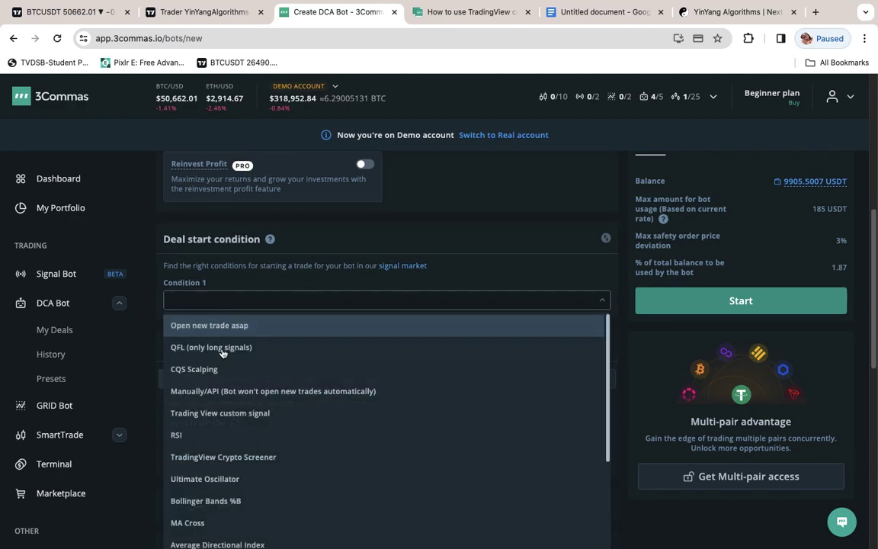
left_click(216, 413)
Step: Review the base order size explanation and the available deal start conditions, keeping Trading View custom signal
scroll(195, 339, "down", 1)
left_click(203, 272)
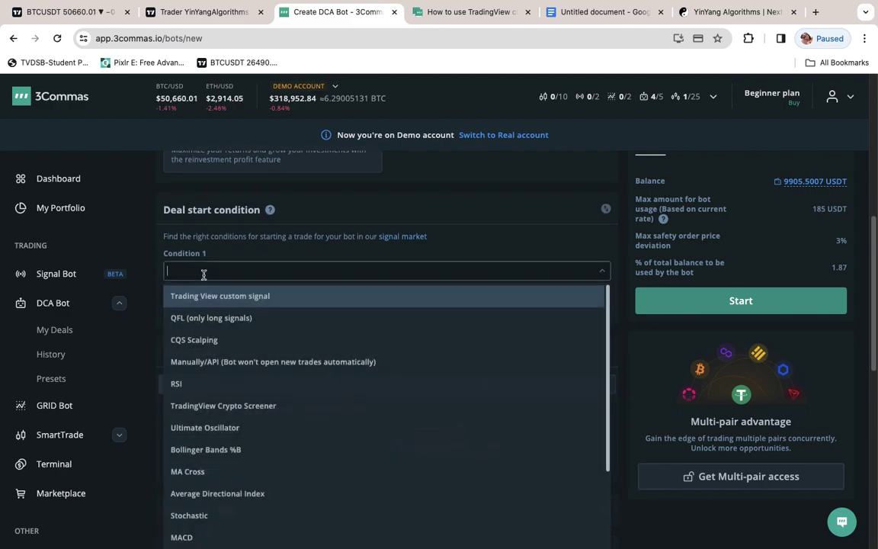
left_click_drag(162, 208, 244, 215)
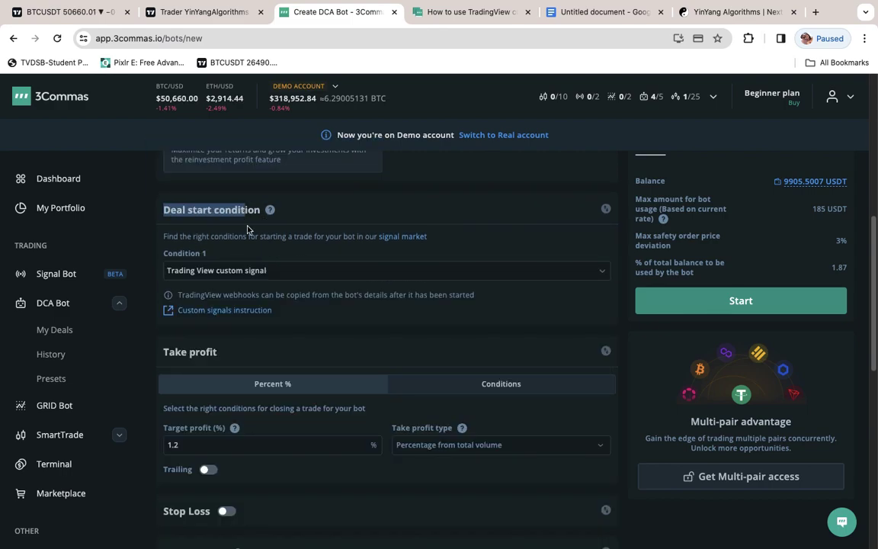
scroll(248, 235, "up", 2)
mouse_move(219, 250)
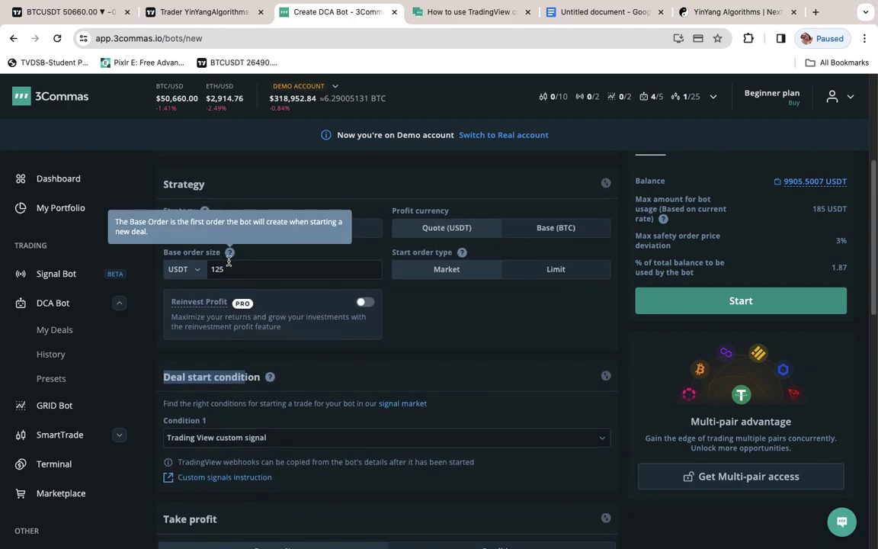
scroll(229, 289, "down", 2)
left_click(219, 369)
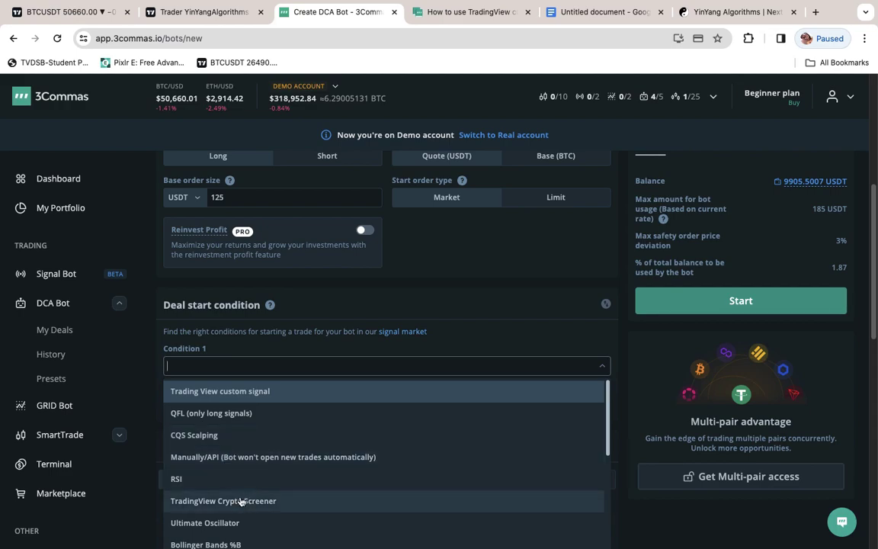
scroll(226, 500, "down", 1)
scroll(225, 488, "up", 1)
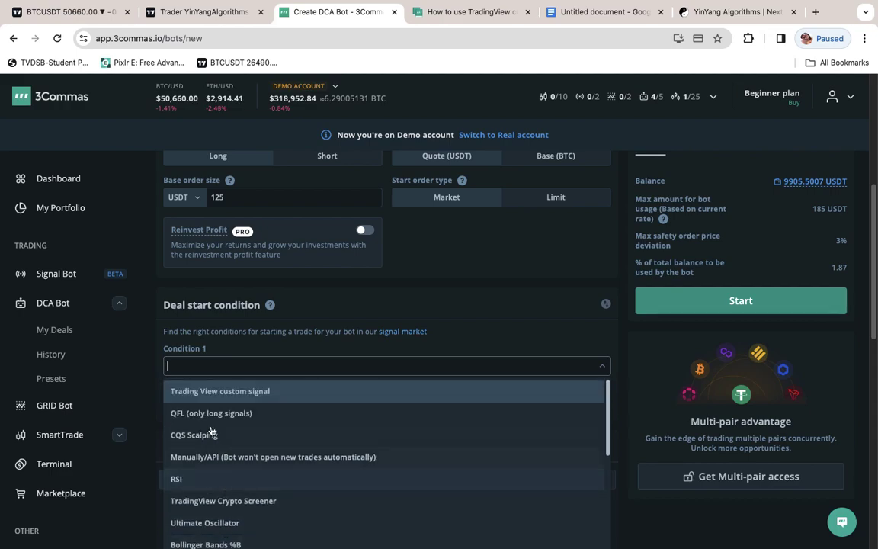
left_click(206, 391)
Step: Make take profit close on conditions, with Trading View custom signal as Condition 1
scroll(198, 365, "down", 3)
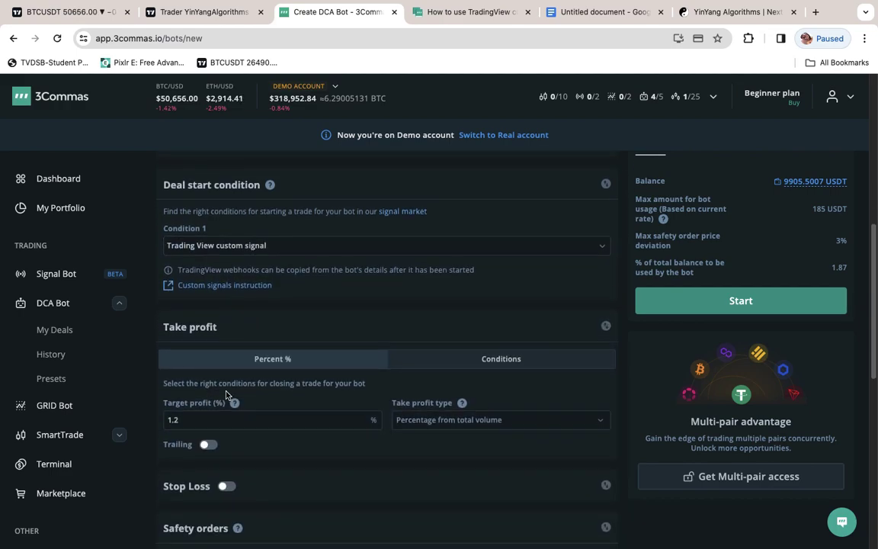
scroll(222, 397, "down", 2)
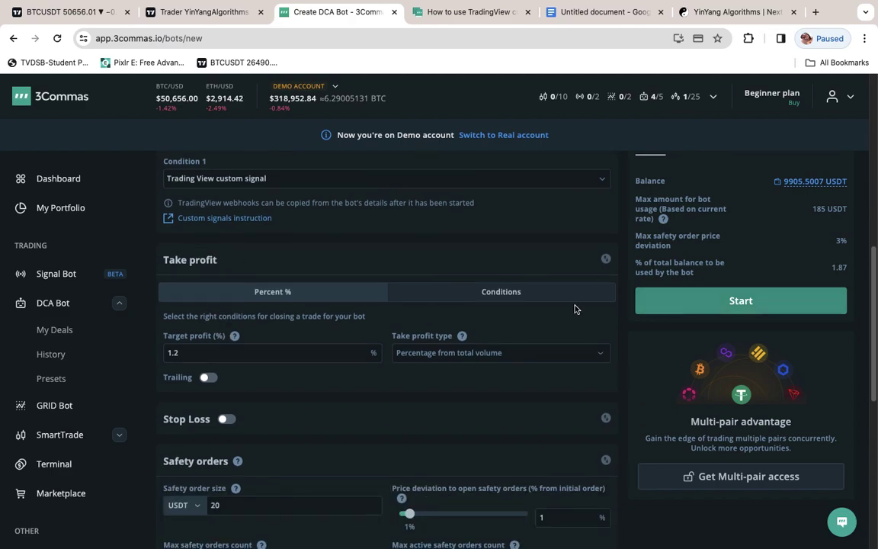
left_click(514, 294)
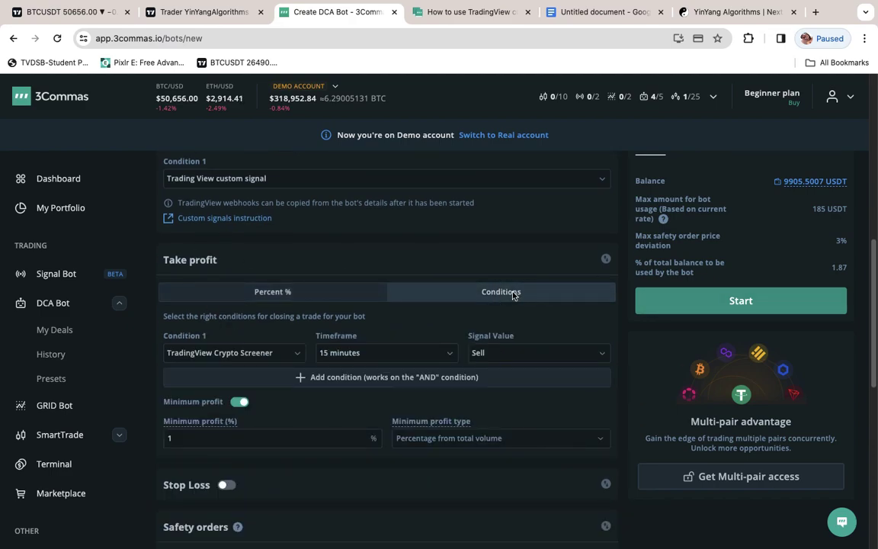
left_click(263, 354)
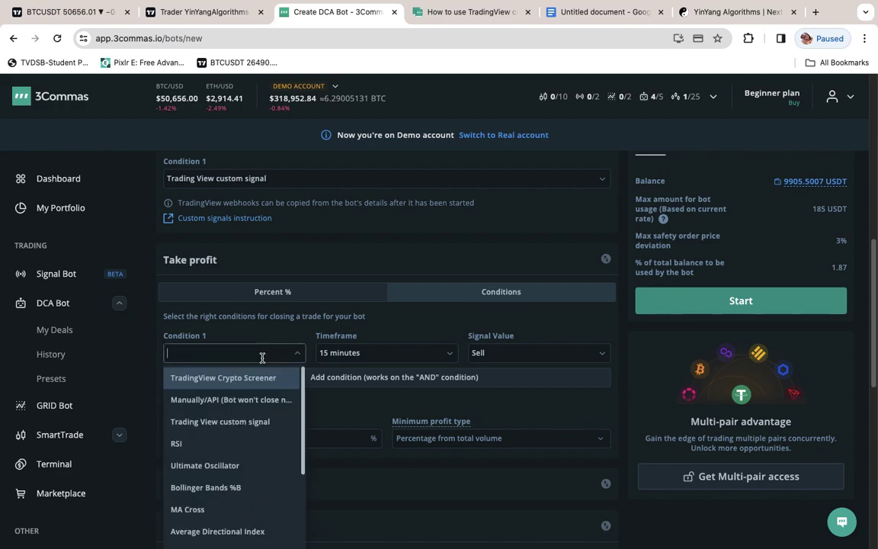
left_click(238, 418)
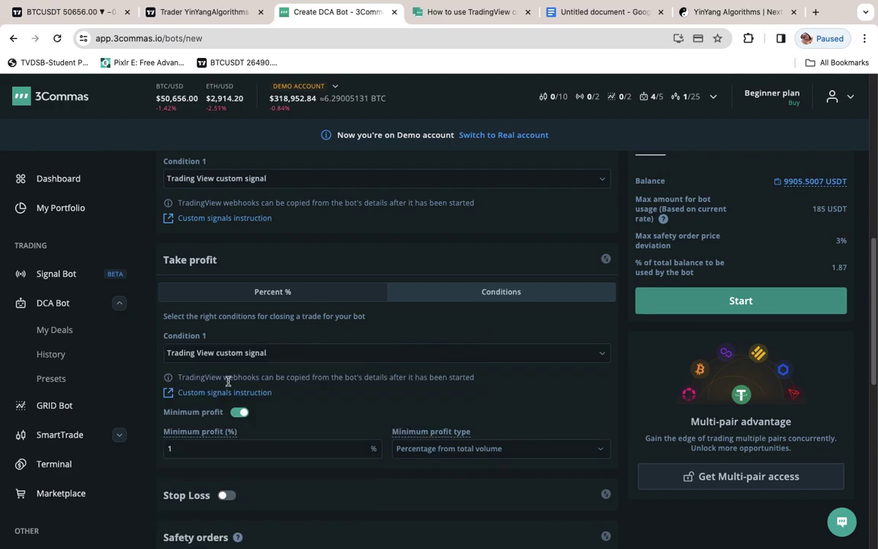
Step: Turn off Minimum profit in the take profit settings
scroll(228, 381, "up", 10)
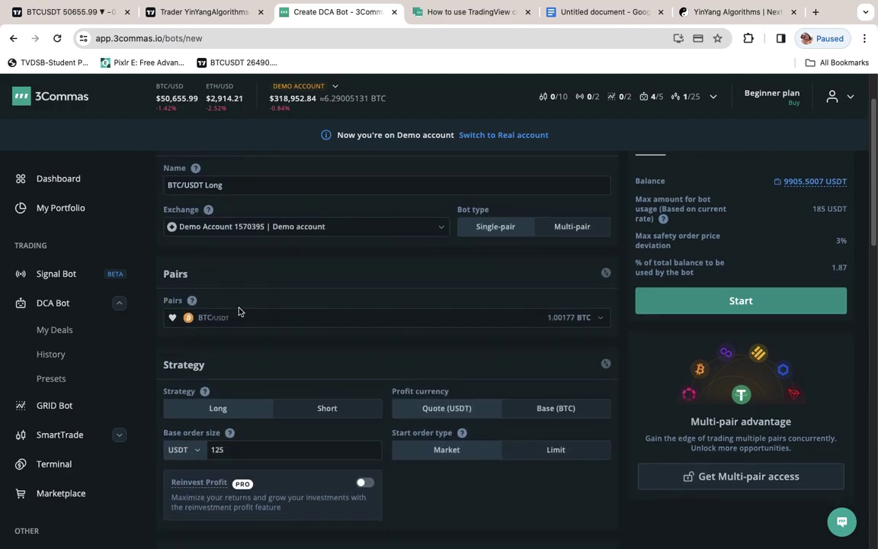
scroll(316, 377, "down", 5)
scroll(297, 358, "down", 3)
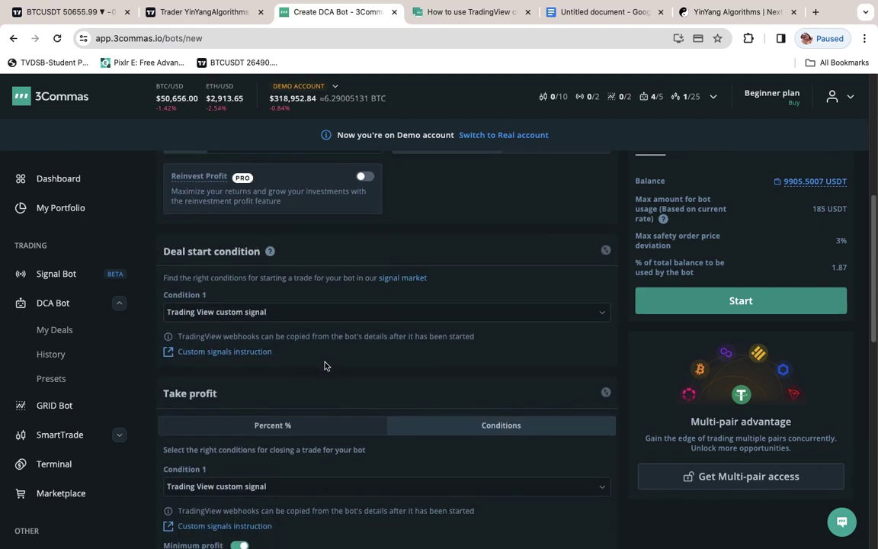
scroll(325, 366, "down", 4)
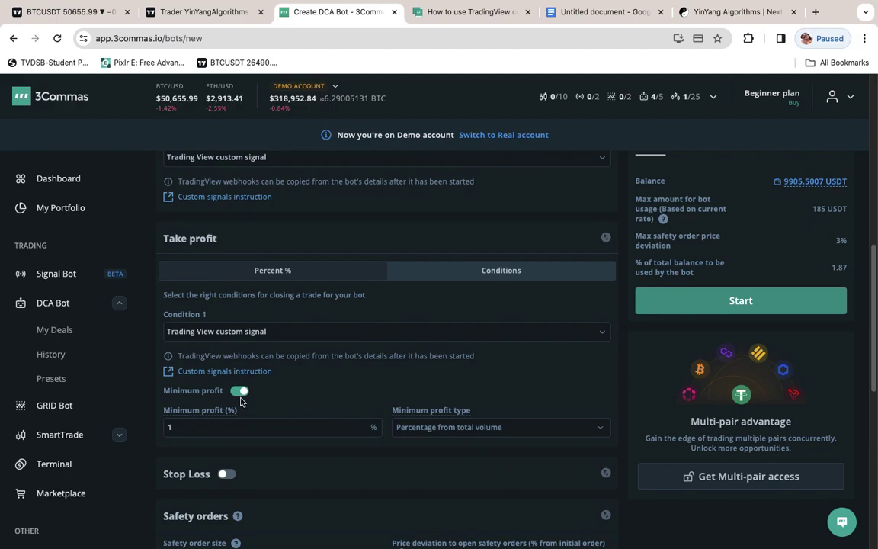
left_click(240, 395)
Step: Review the bot's base order size, deal start condition and take profit settings
scroll(299, 341, "down", 2)
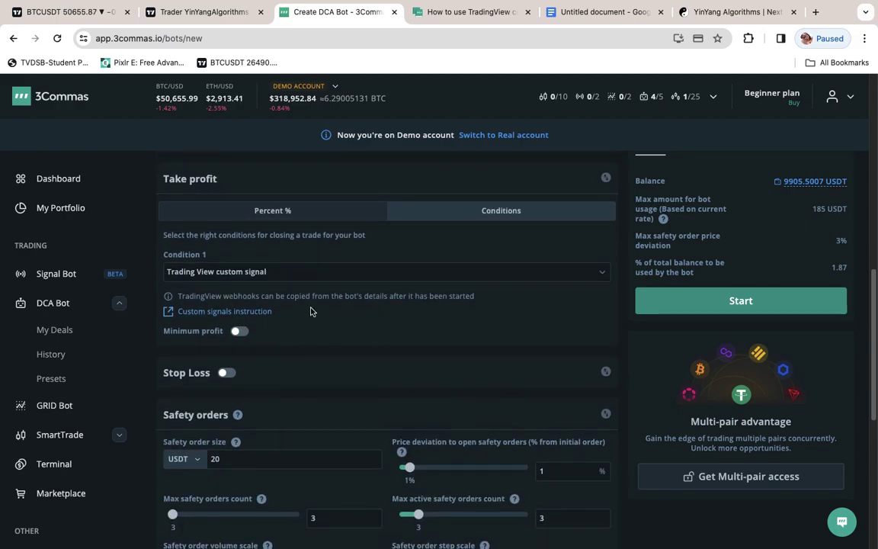
scroll(251, 344, "up", 10)
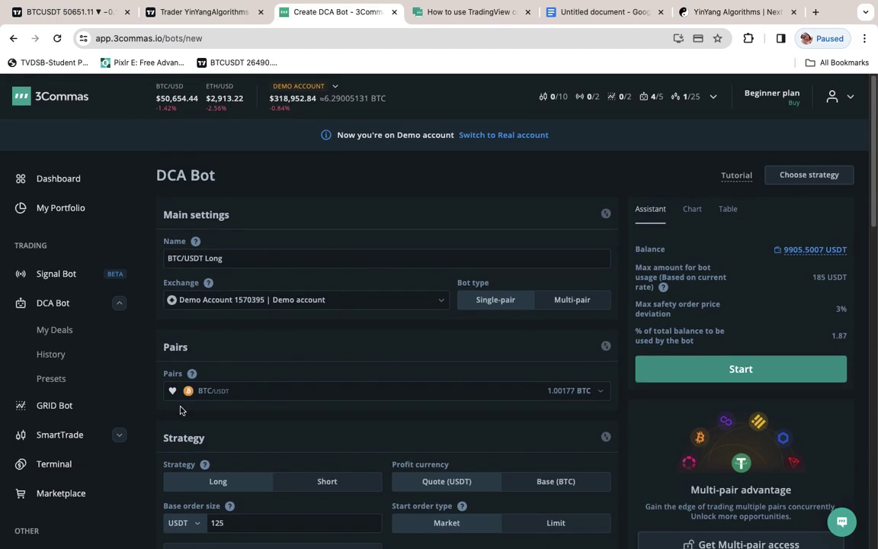
scroll(181, 410, "down", 2)
left_click_drag(229, 442, 189, 442)
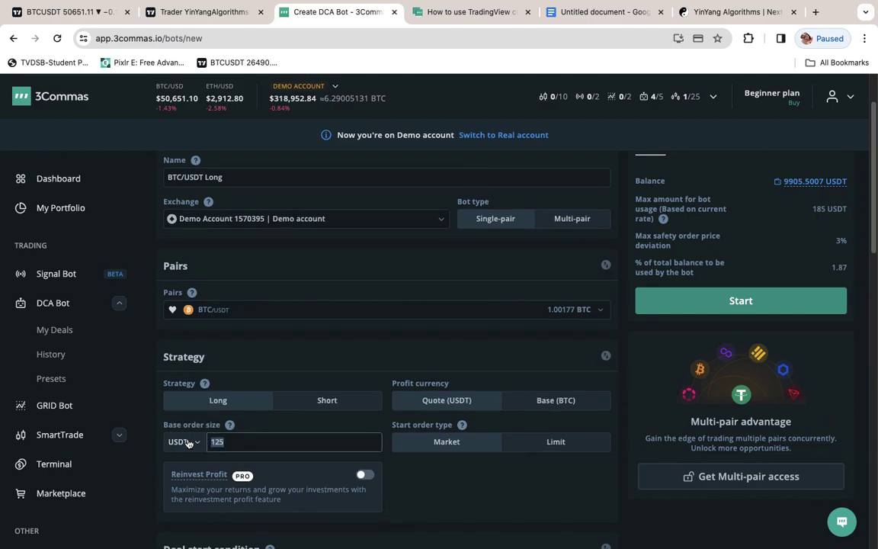
scroll(190, 427, "down", 8)
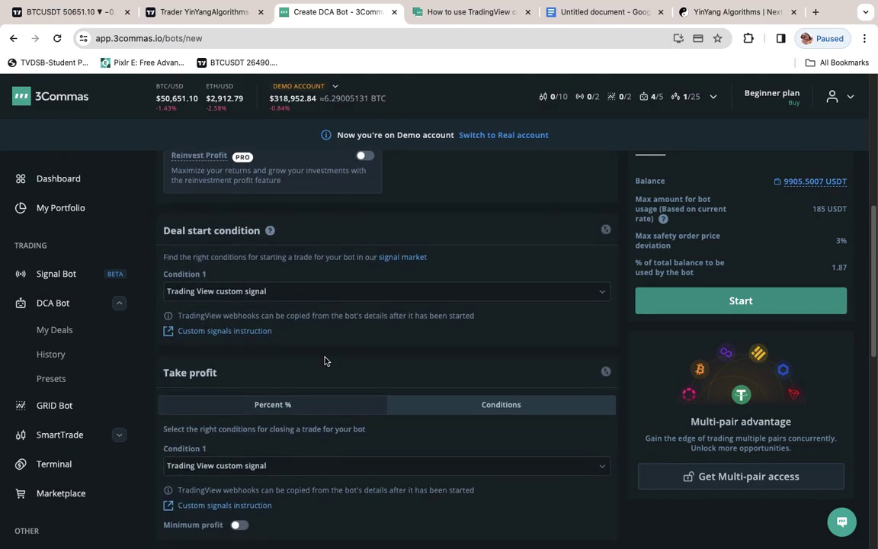
scroll(324, 361, "down", 5)
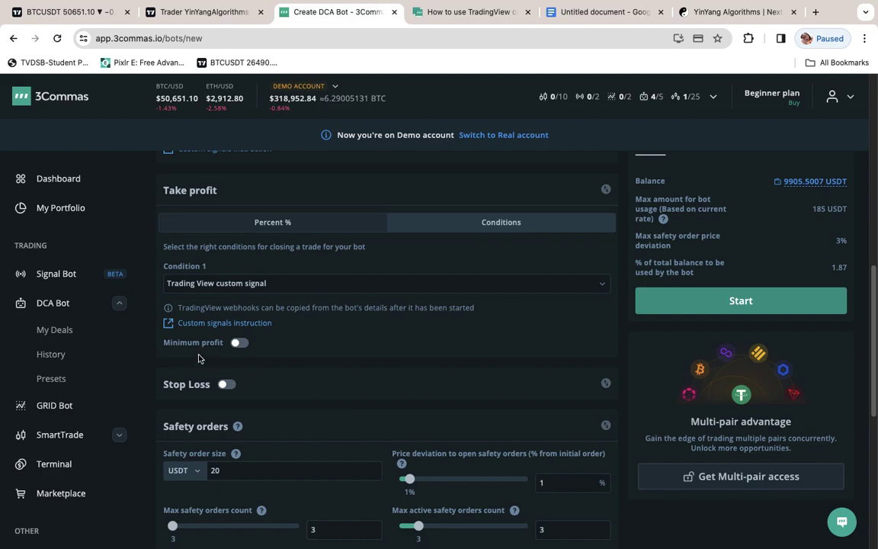
Step: Set the safety orders to a max count of 0, volume and step scales of 0.10, and a price deviation of 0.25%
scroll(198, 358, "down", 4)
scroll(133, 344, "down", 2)
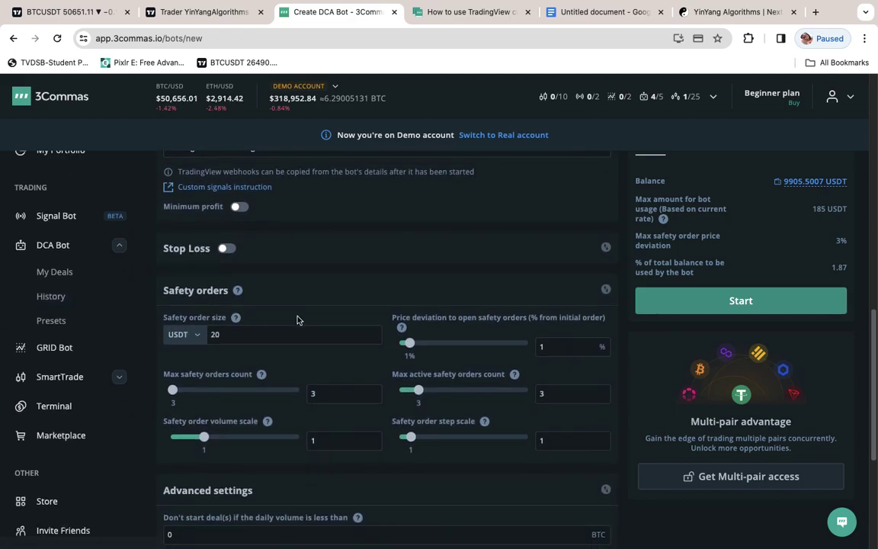
scroll(297, 320, "down", 2)
left_click_drag(173, 334, 155, 334)
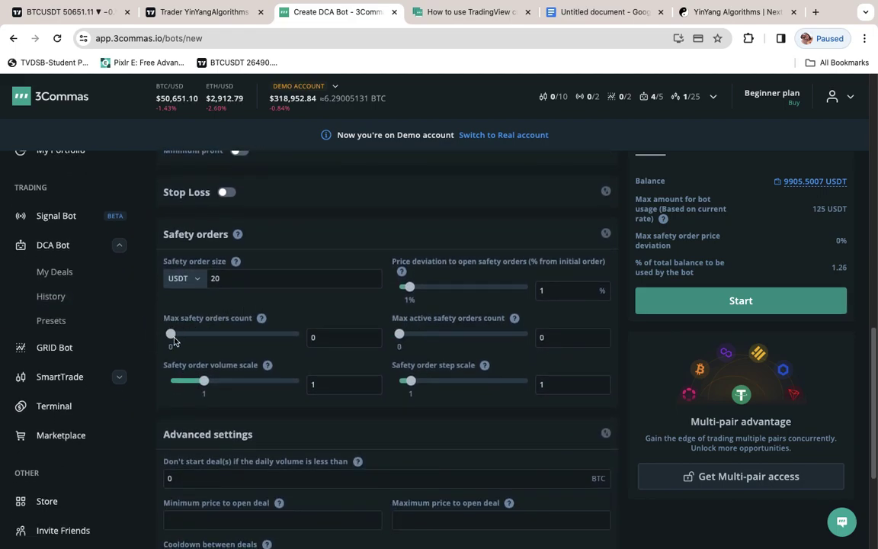
left_click_drag(203, 380, 175, 390)
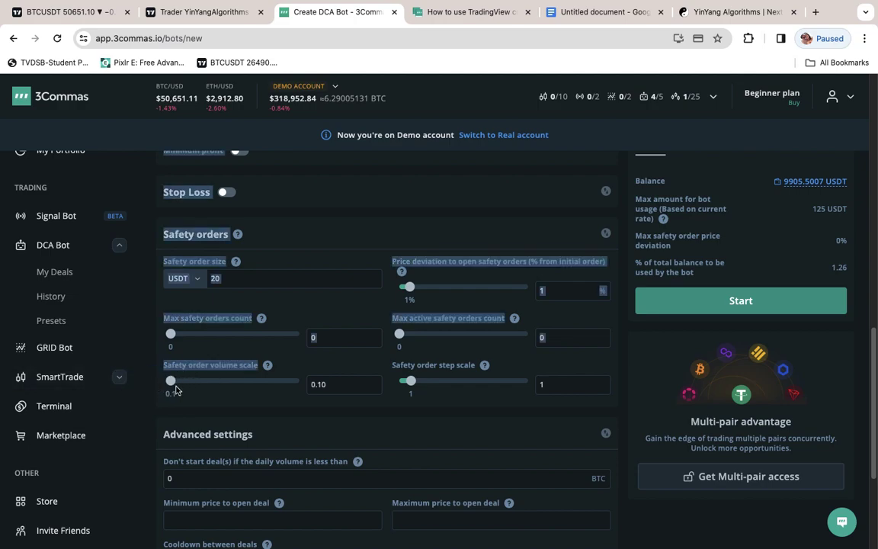
left_click(320, 373)
left_click_drag(409, 287, 396, 288)
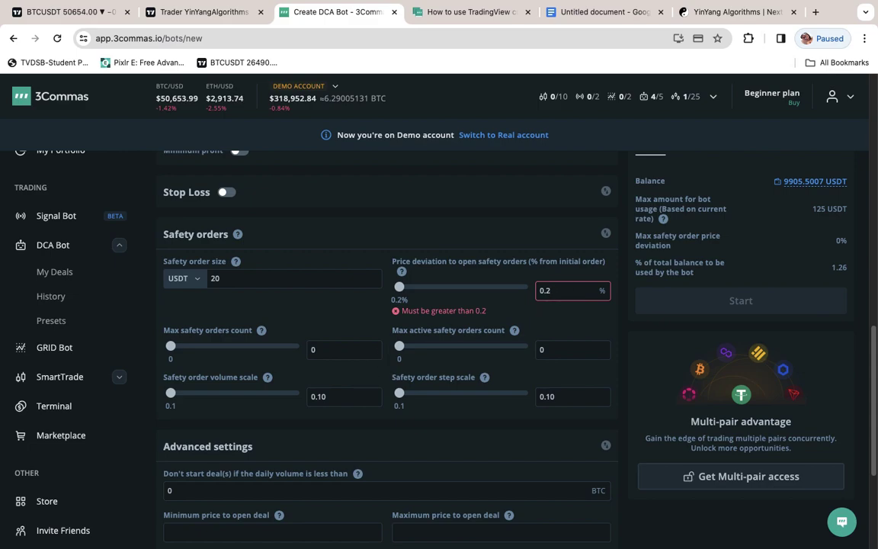
type("5")
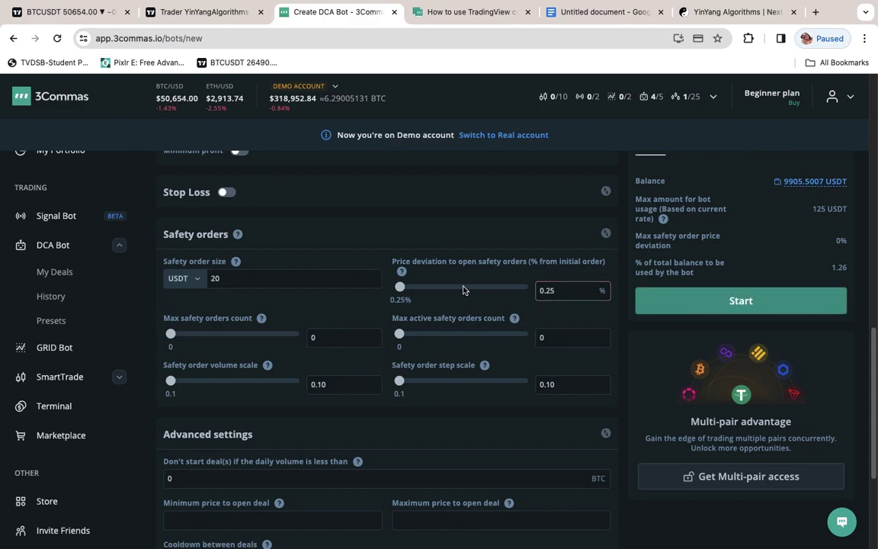
Step: Check the advanced settings, start the BTC/USDT Long bot and acknowledge that it is turned on
scroll(466, 294, "down", 3)
scroll(333, 381, "down", 2)
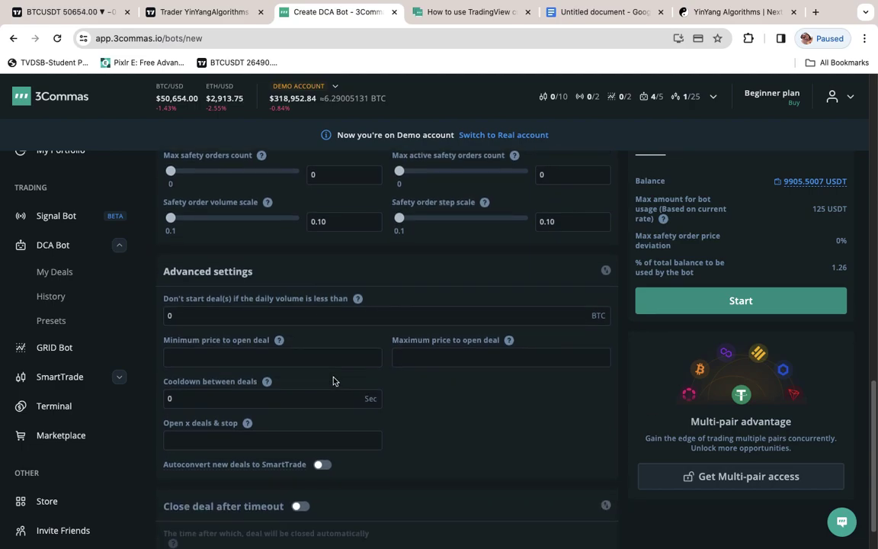
scroll(364, 349, "up", 15)
left_click(745, 372)
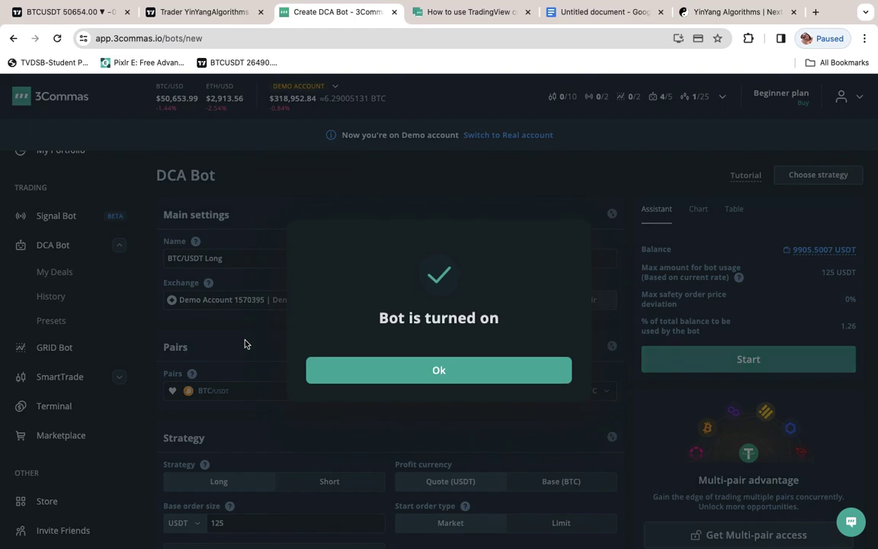
left_click(447, 377)
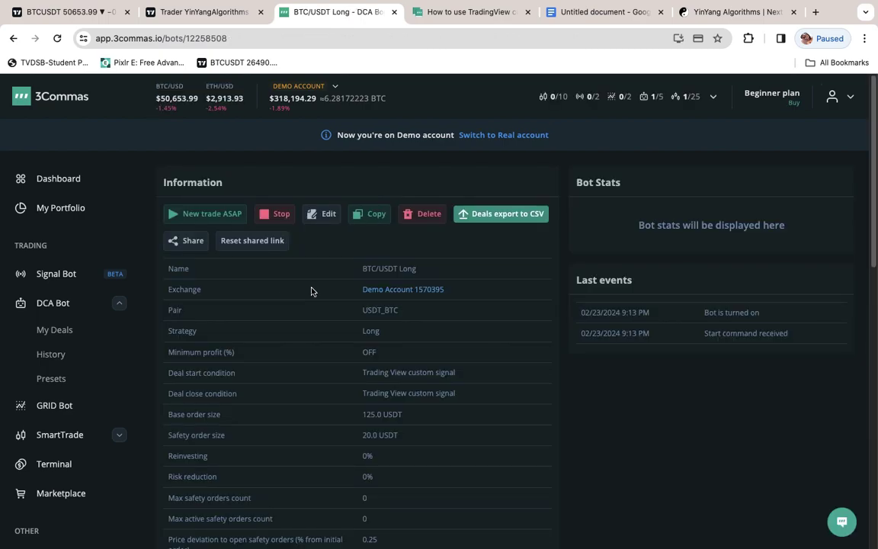
Step: Expand the bot's message for deal start signal and copy its code
scroll(310, 290, "down", 4)
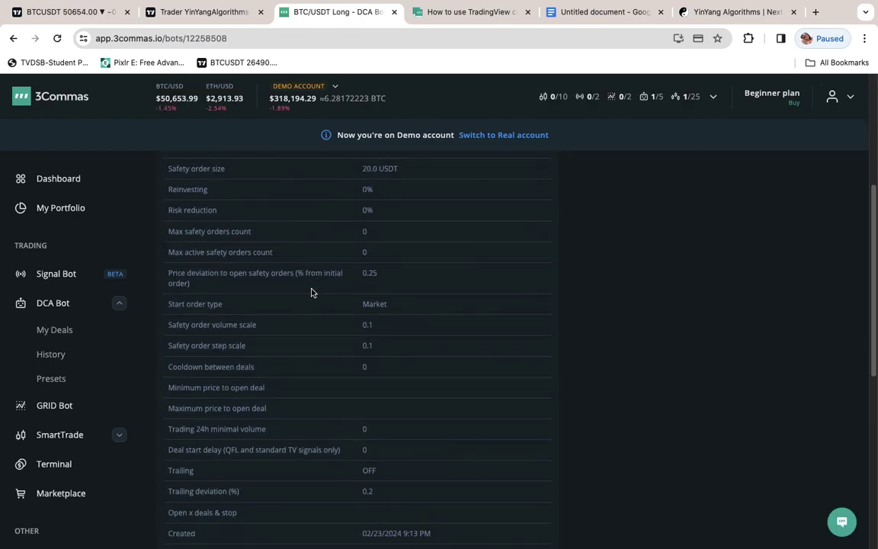
scroll(311, 292, "down", 4)
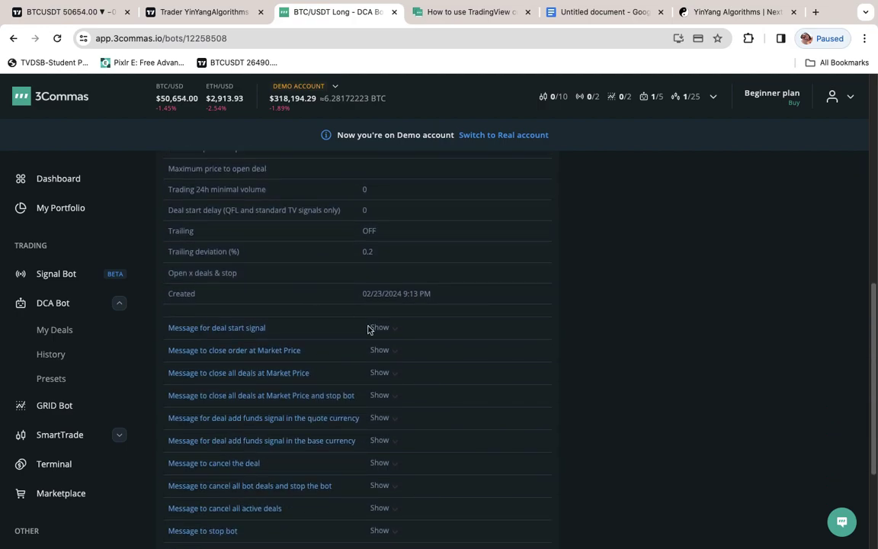
left_click(412, 332)
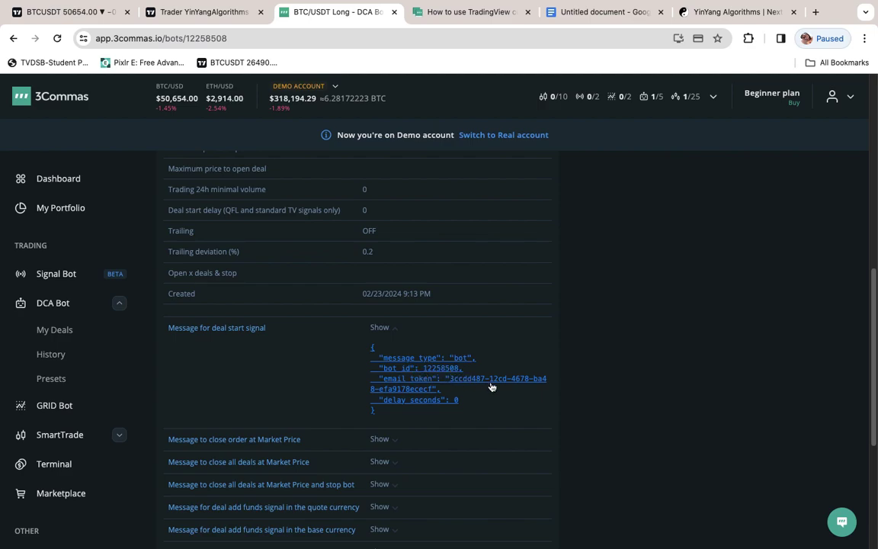
left_click(447, 386)
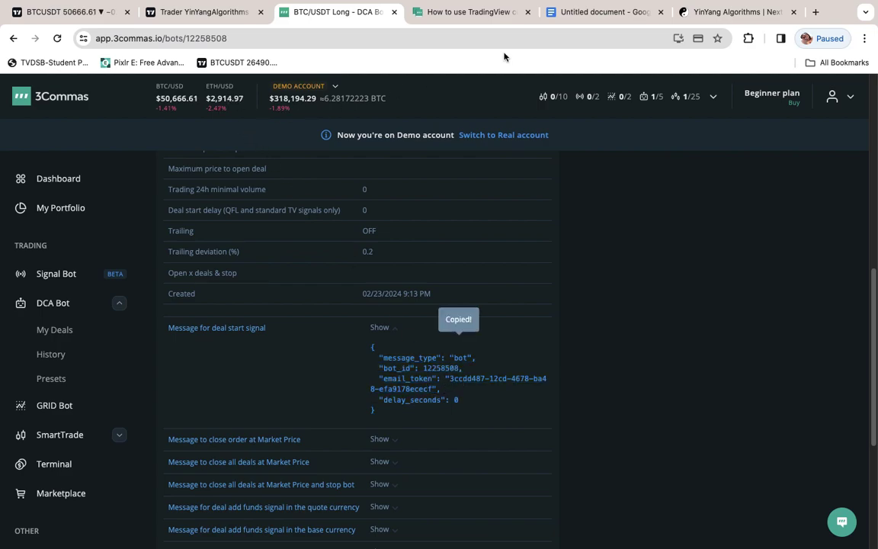
Step: Switch to the Google Docs document and replace its text with the copied deal start message, including the email token
left_click(579, 12)
left_click_drag(500, 239, 217, 206)
key("super+v")
left_click(449, 274)
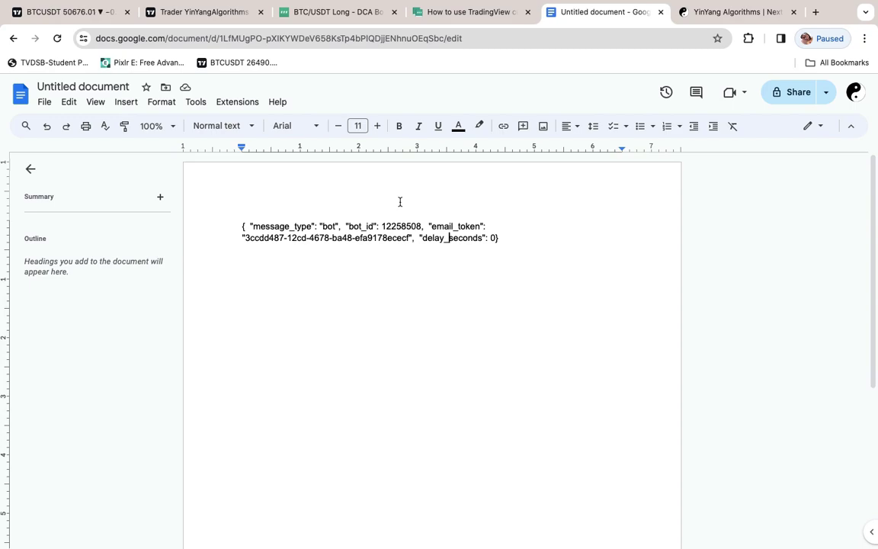
Step: Copy only the bot_id value from the message in the document
left_click_drag(422, 229, 380, 228)
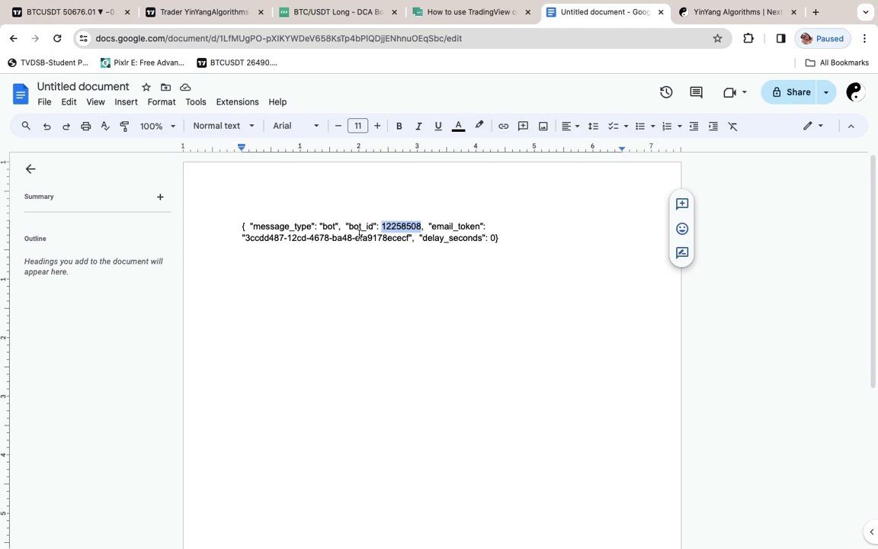
left_click(435, 13)
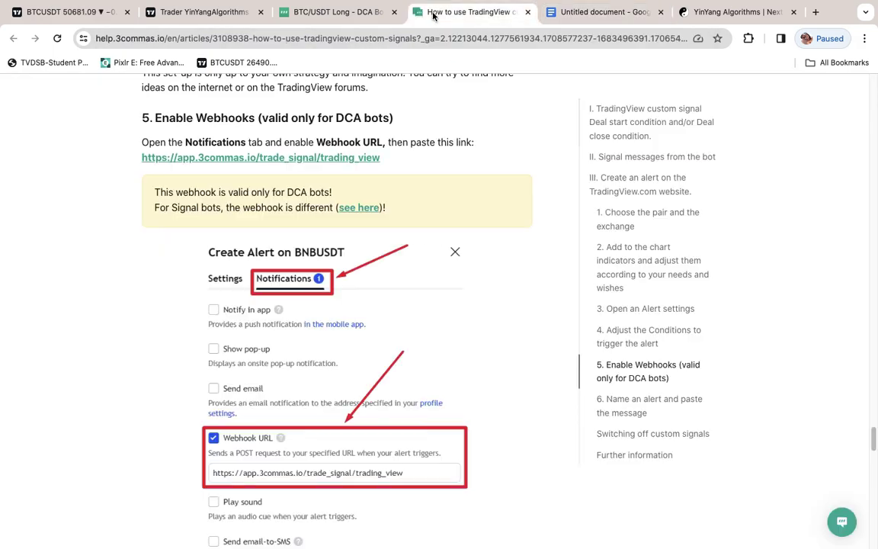
left_click(350, 11)
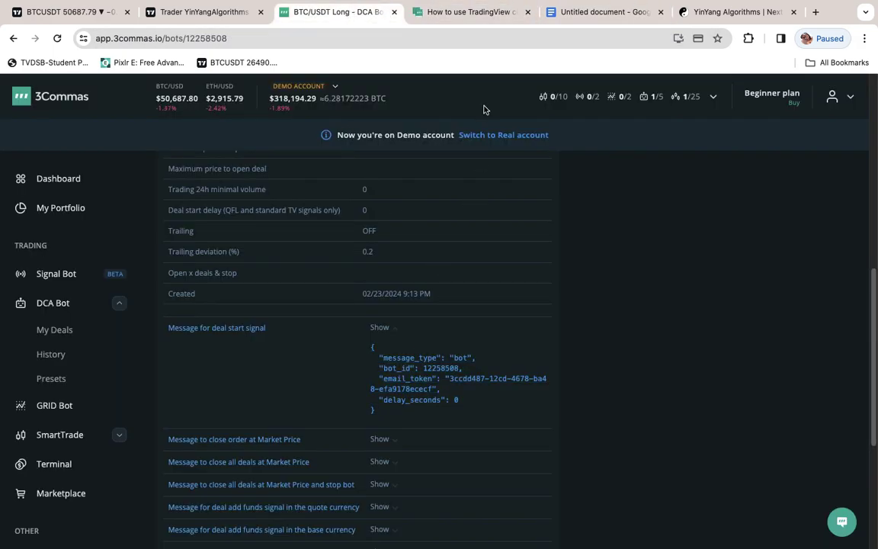
left_click(470, 13)
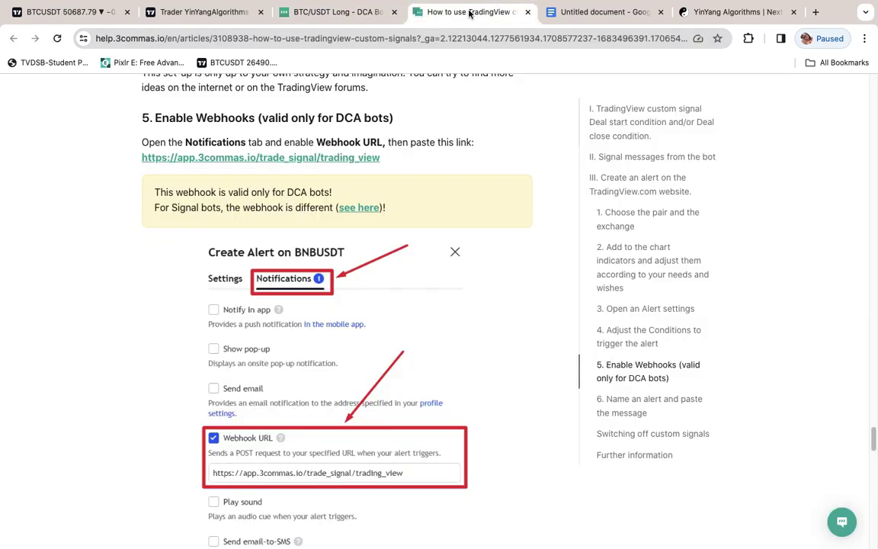
key("ctrl+Tab")
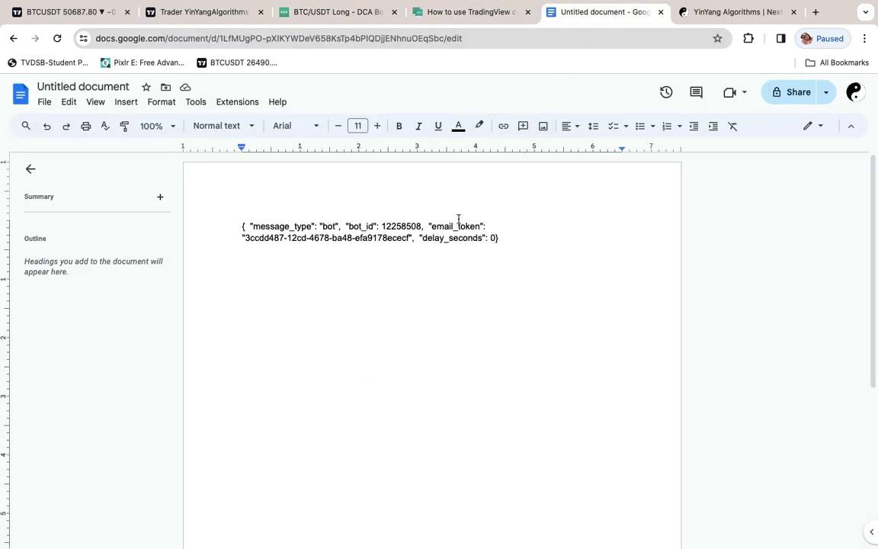
left_click_drag(422, 226, 379, 226)
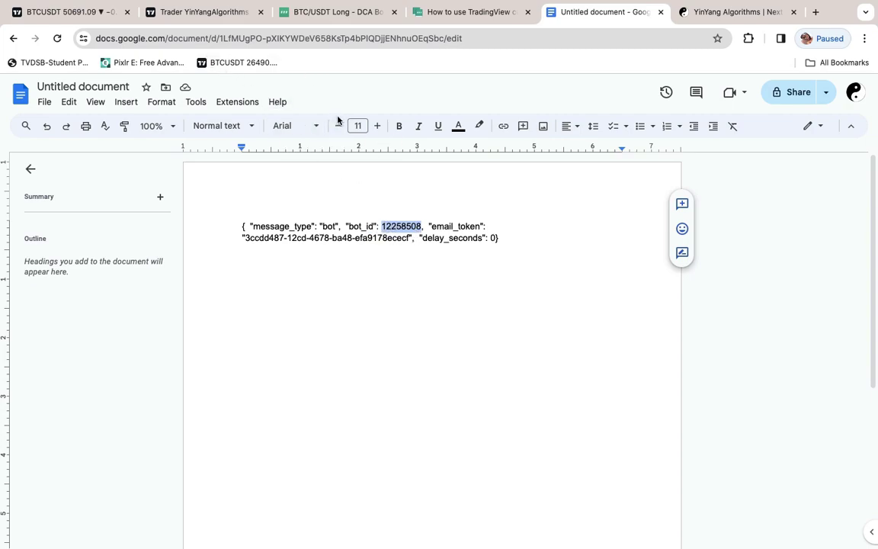
Step: In TradingView, set the Martingale + Grid DCA Strategy's Webhook Alert Type to 3Commas and fill in the copied 3Commas Bot ID
left_click(61, 12)
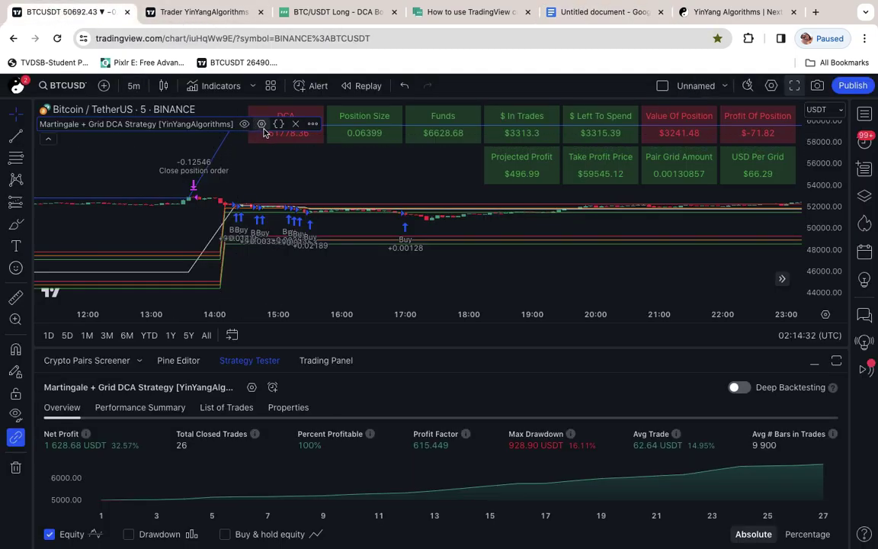
left_click(262, 127)
left_click(300, 137)
scroll(430, 320, "down", 10)
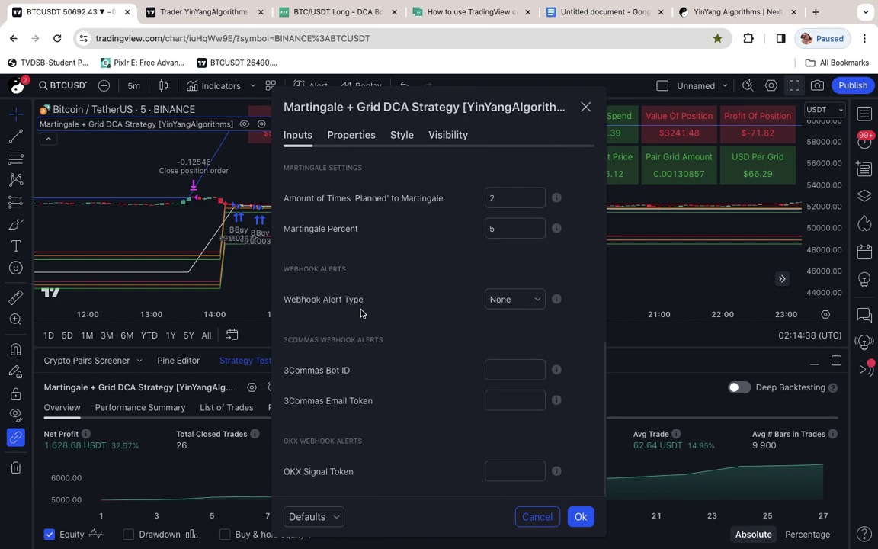
left_click(492, 299)
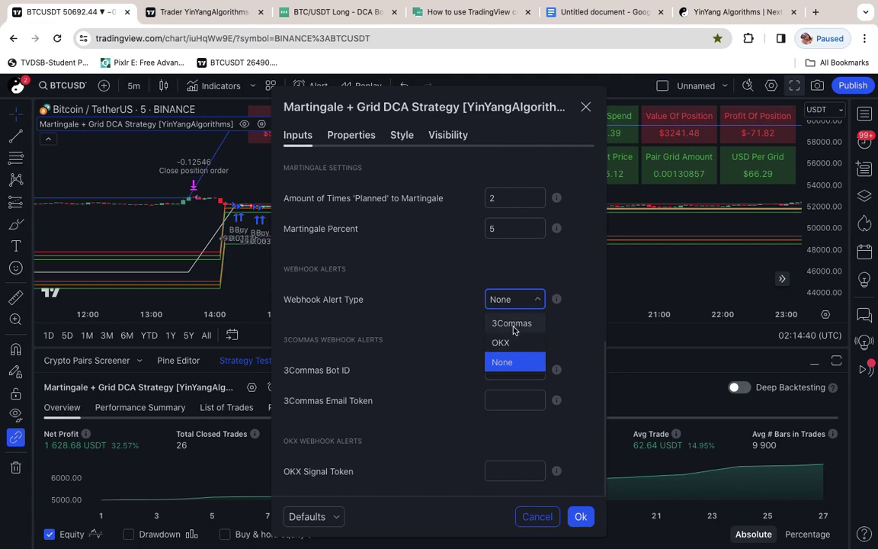
left_click(513, 327)
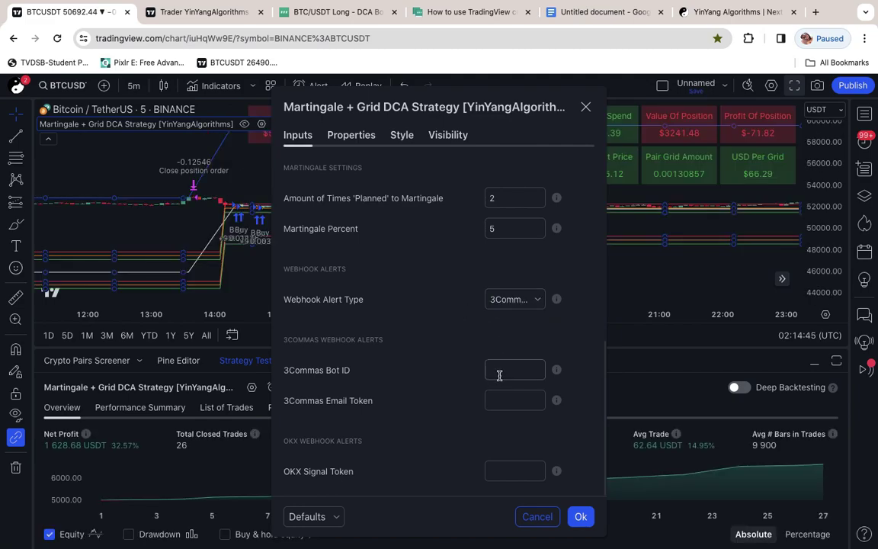
left_click(499, 370)
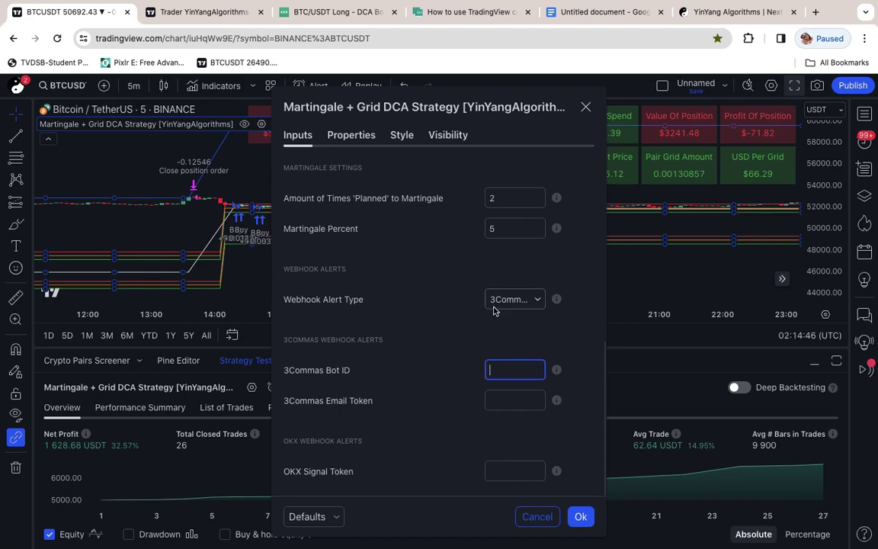
key("ctrl+v")
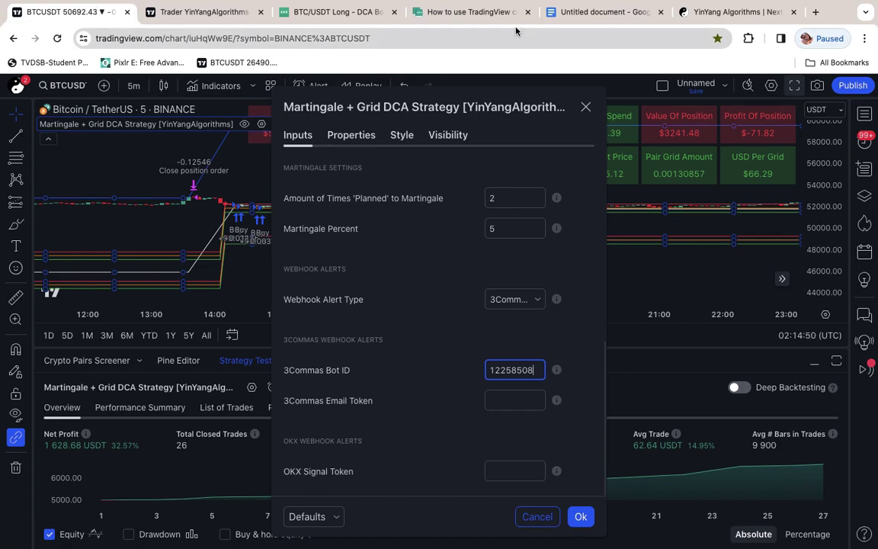
Step: Copy the email token from the Google Docs message into the strategy's 3Commas Email Token input and apply the settings
left_click(568, 12)
left_click(519, 227)
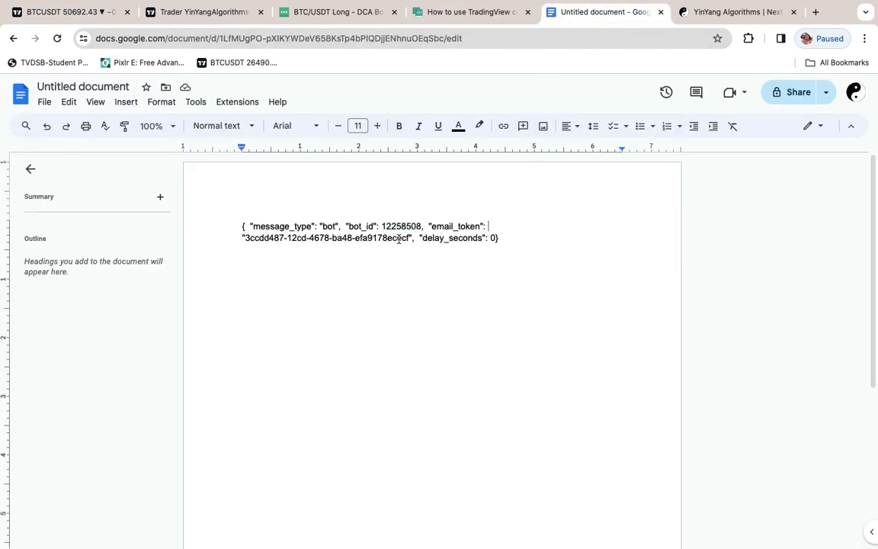
left_click_drag(410, 236, 246, 235)
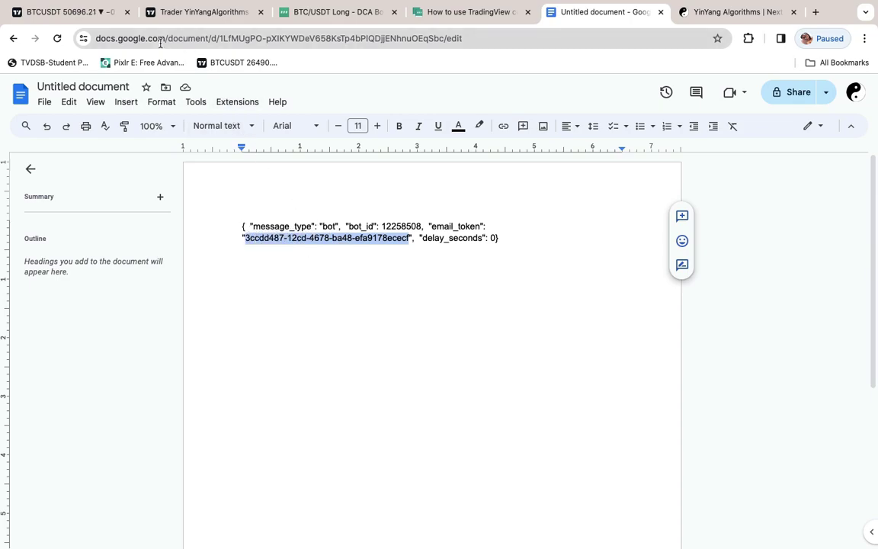
left_click(59, 14)
left_click(512, 401)
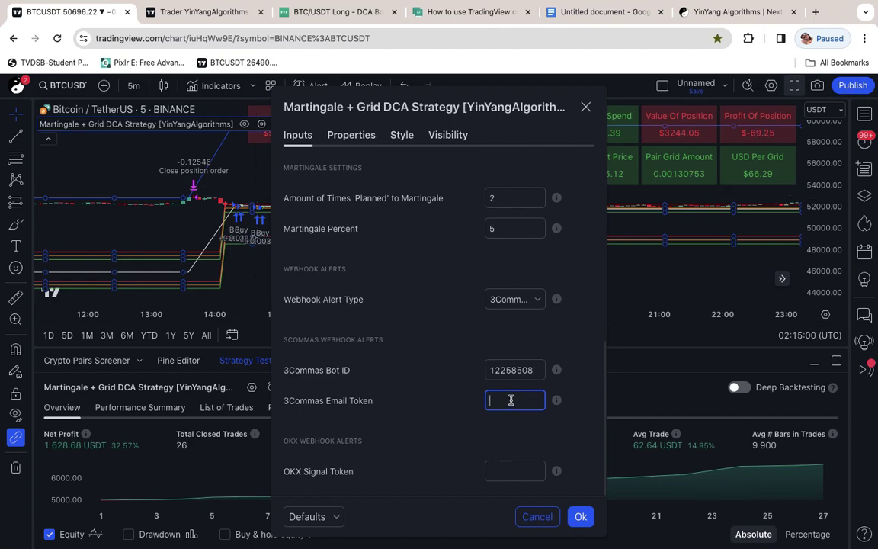
key("ctrl+v")
left_click(580, 516)
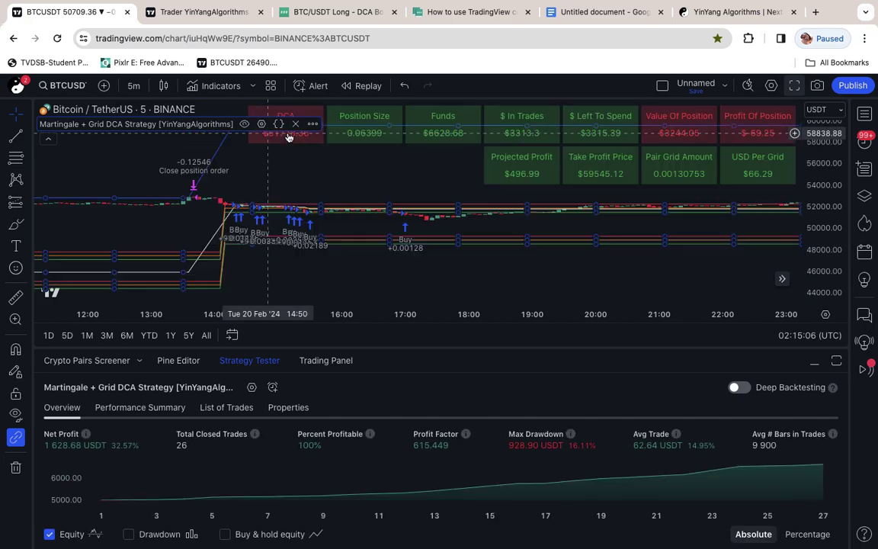
Step: Start a new alert on the Martingale + Grid DCA Strategy with the Webhook URL notification enabled
left_click(313, 124)
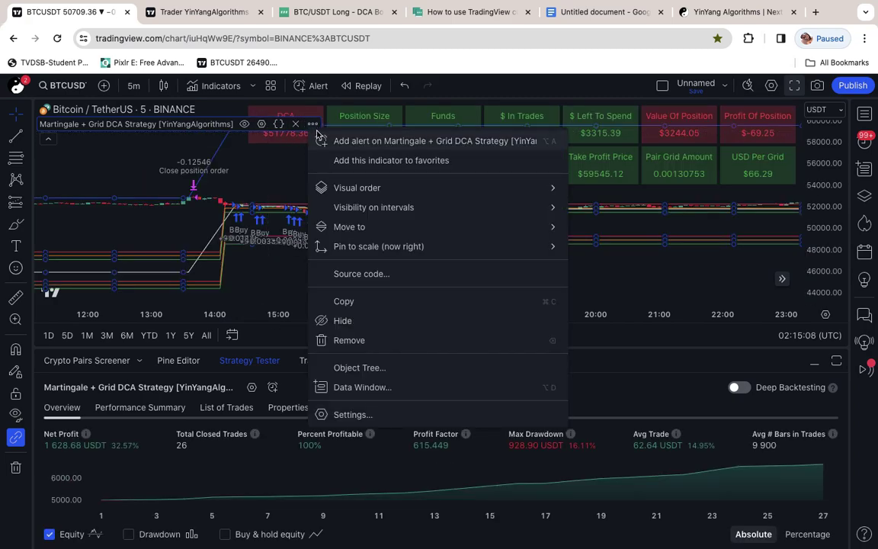
left_click(351, 143)
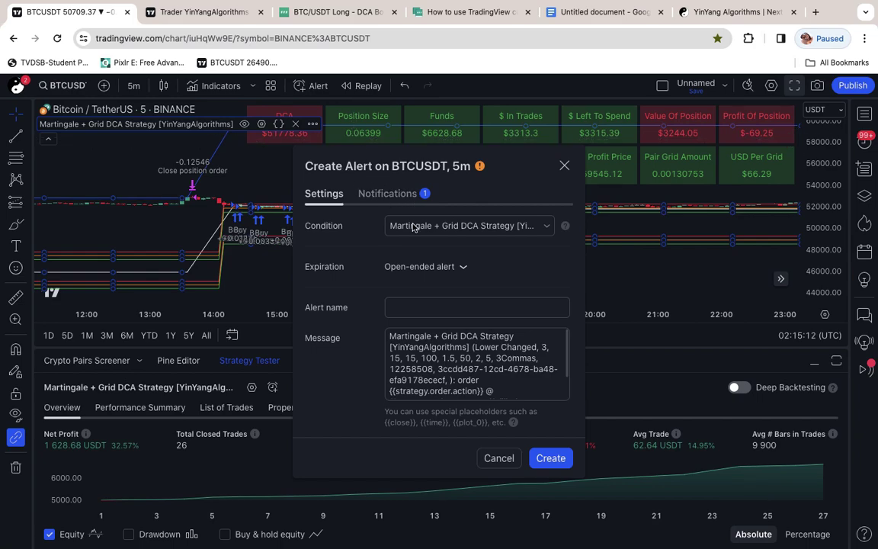
left_click(387, 193)
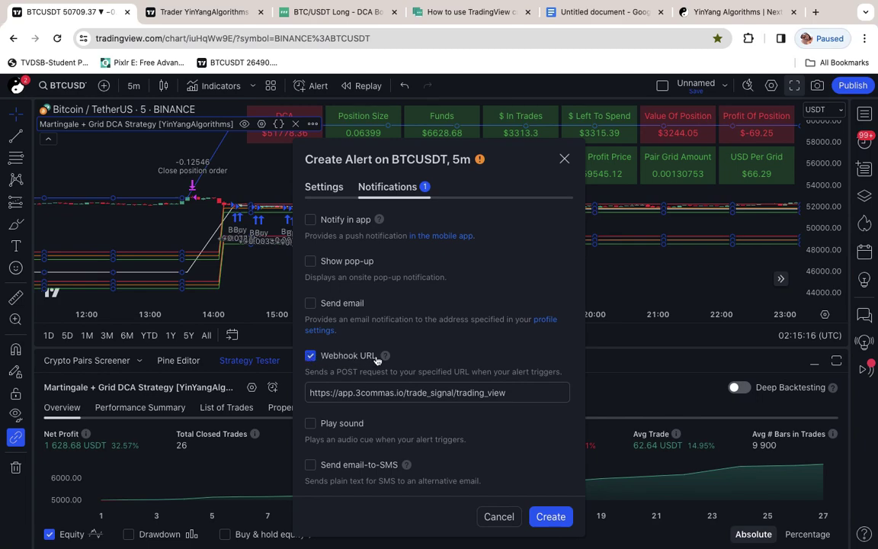
left_click(310, 356)
left_click(310, 356)
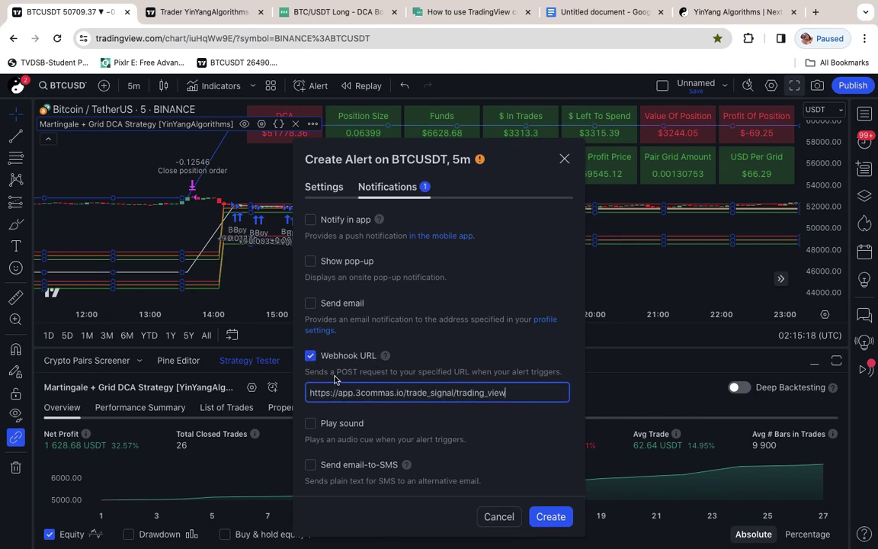
left_click(450, 394)
Step: Copy the DCA bot webhook link from the Enable Webhooks section of the 3Commas help article
left_click(331, 12)
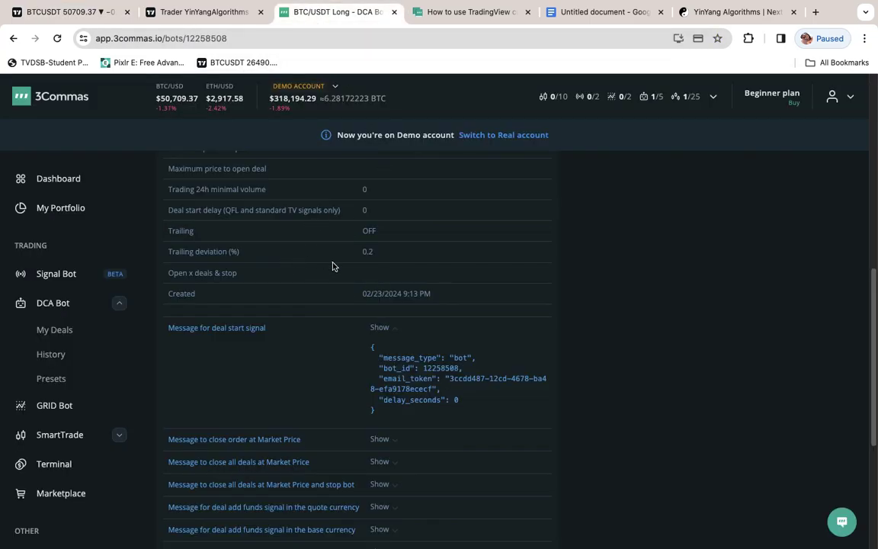
scroll(453, 258, "up", 7)
scroll(440, 231, "down", 1)
scroll(440, 231, "down", 6)
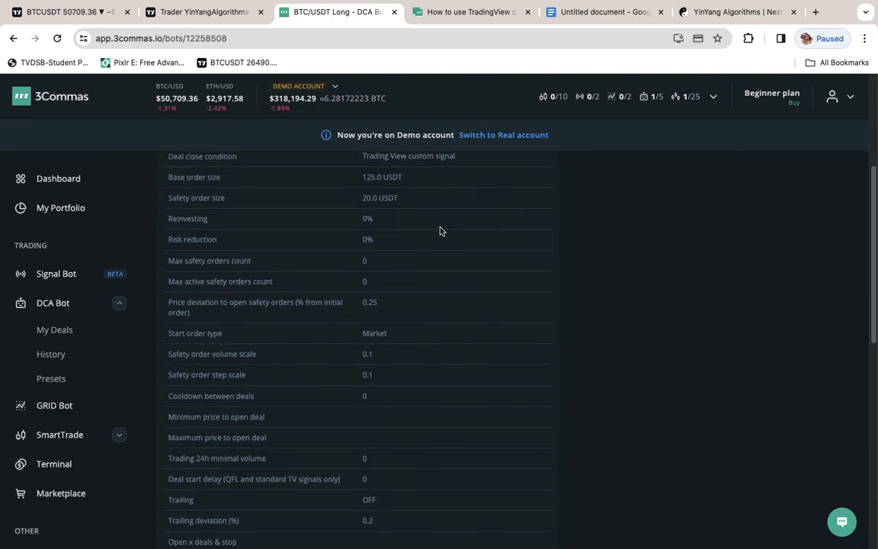
left_click(457, 13)
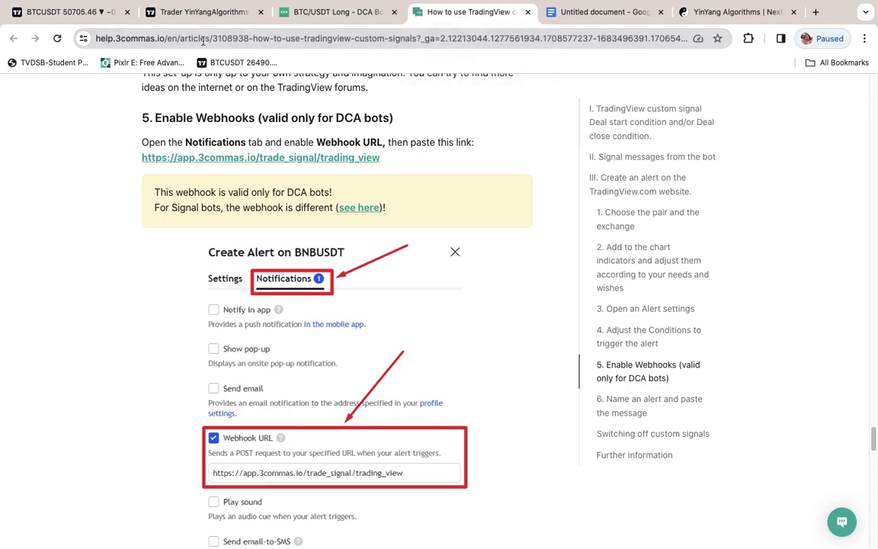
scroll(190, 141, "up", 2)
left_click(135, 191)
left_click_drag(135, 190, 447, 189)
left_click(423, 227)
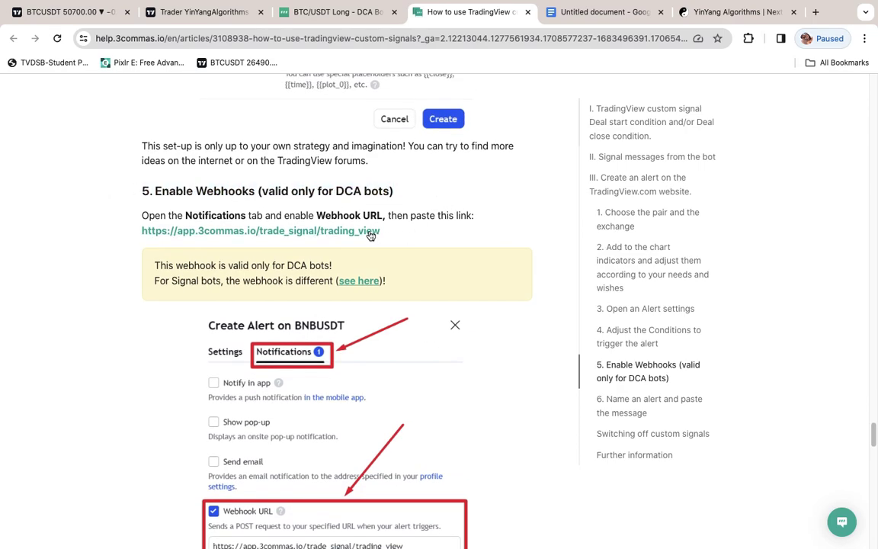
left_click_drag(413, 236, 142, 234)
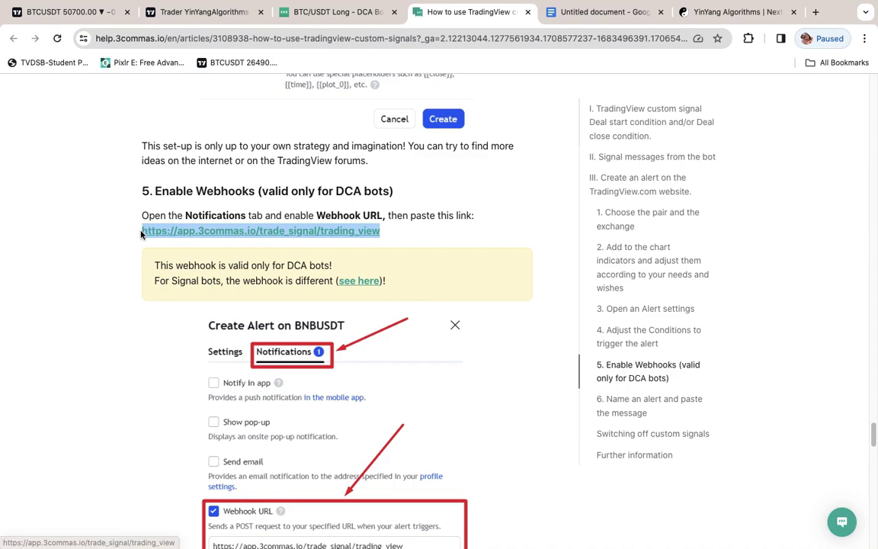
left_click(69, 11)
left_click_drag(505, 393, 310, 394)
left_click(362, 386)
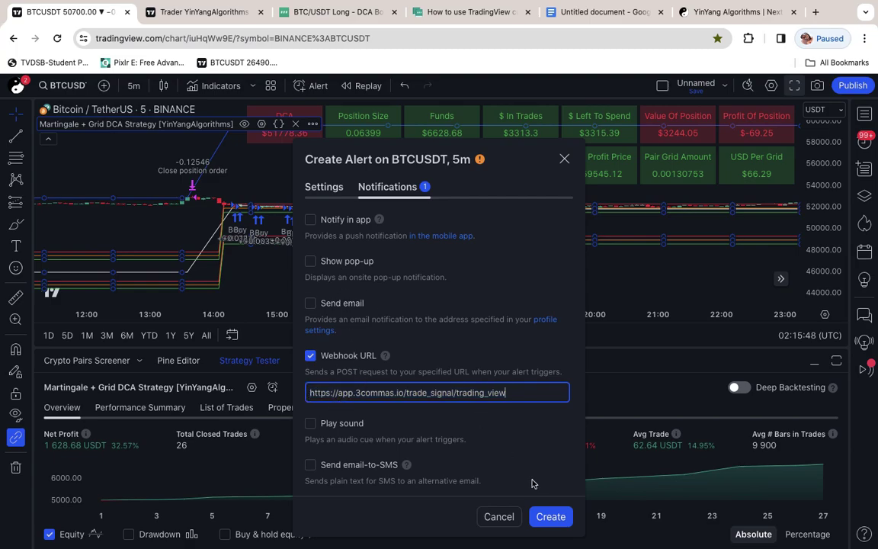
Step: Review the new alert's expiration options in its general settings, keeping it open-ended
left_click(327, 190)
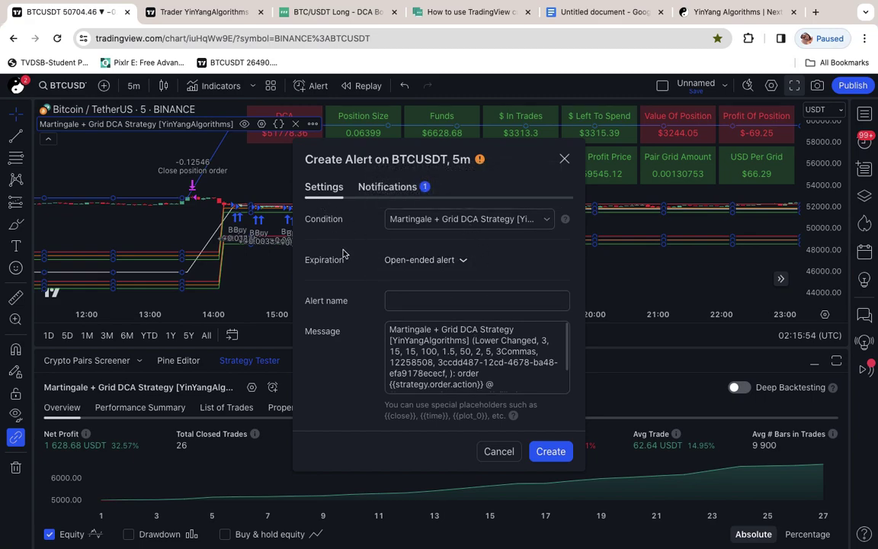
left_click(430, 259)
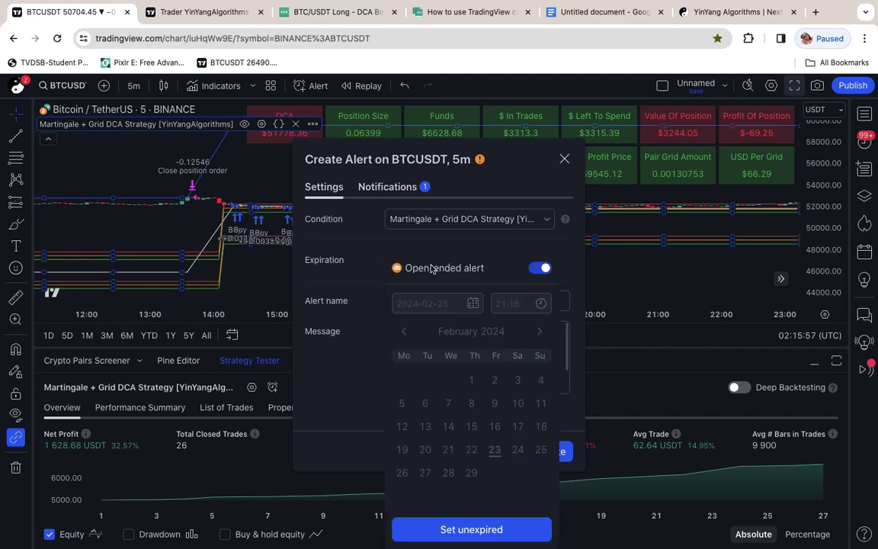
left_click(370, 273)
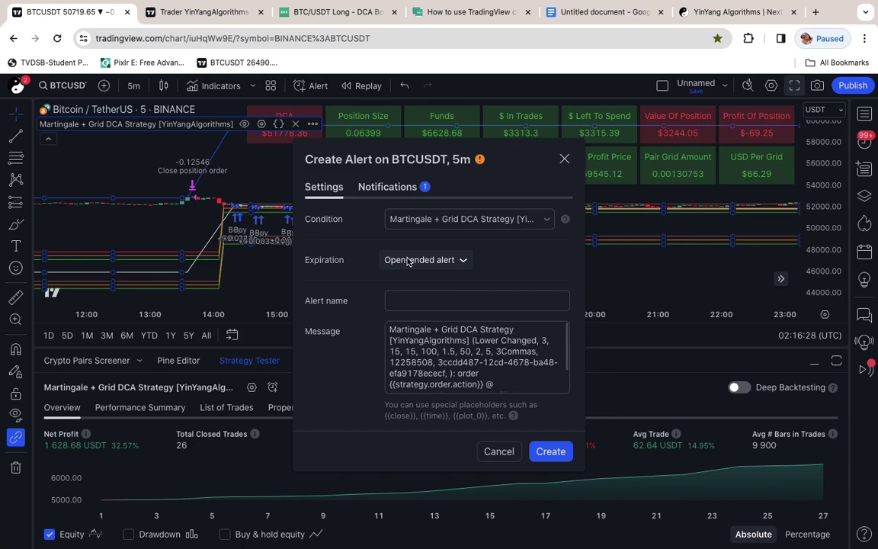
left_click(405, 299)
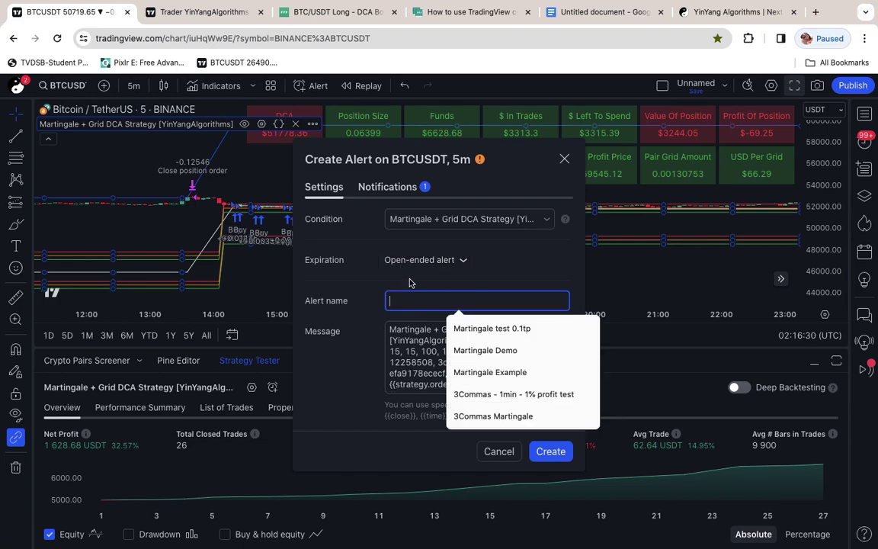
left_click(536, 265)
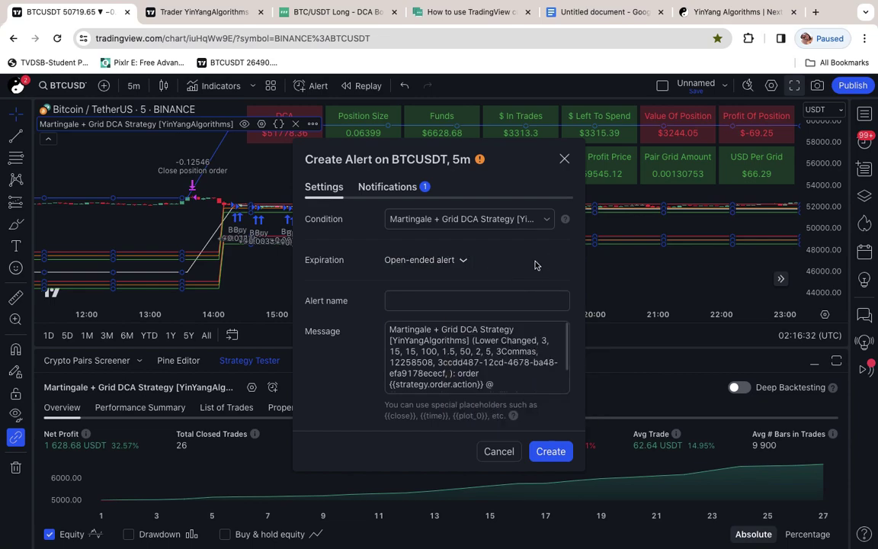
left_click(427, 302)
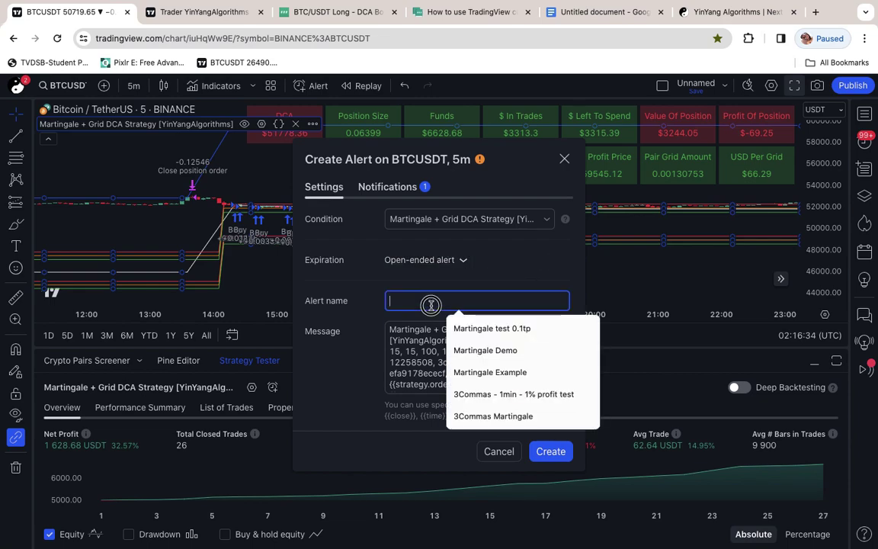
left_click(413, 261)
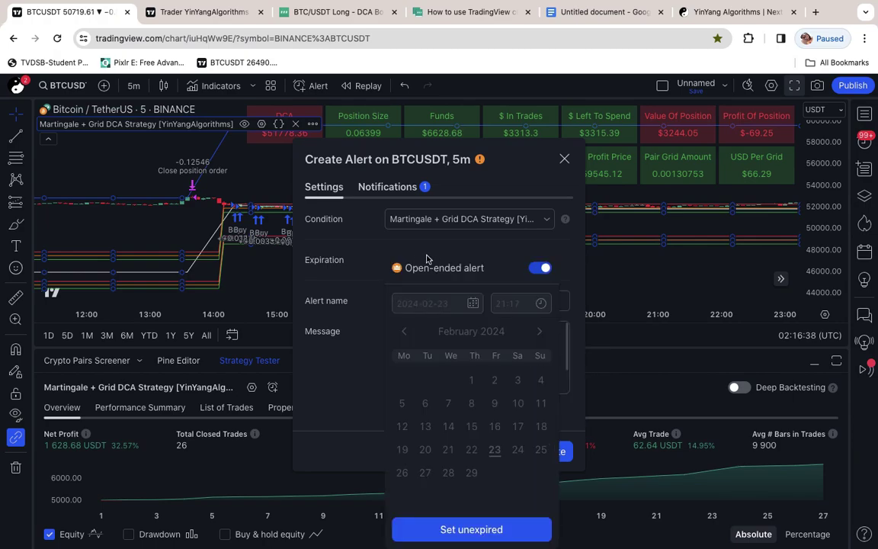
left_click(375, 255)
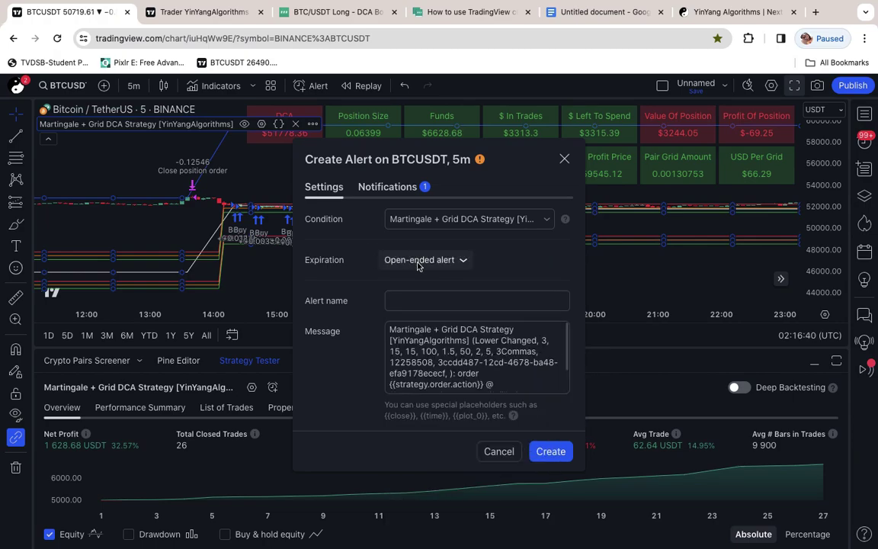
Step: Name the new strategy alert Martingale Demo
left_click(419, 296)
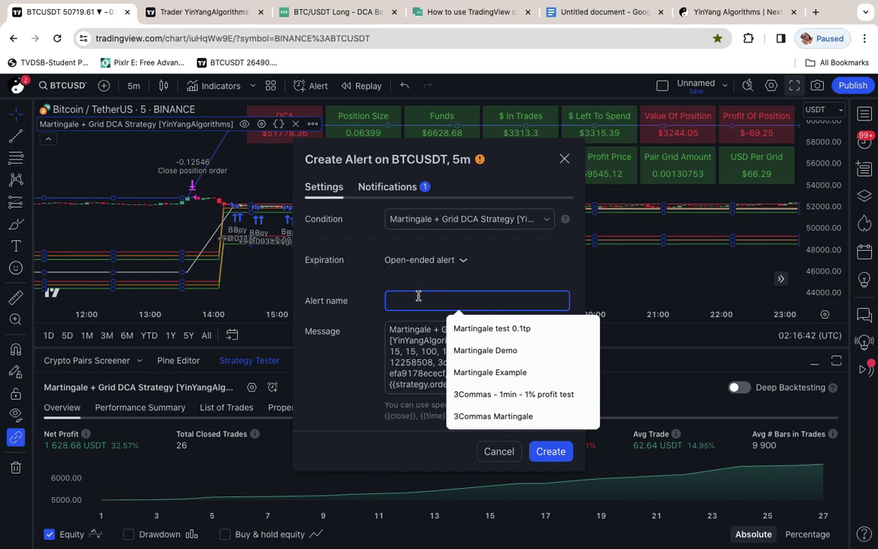
type("Mar")
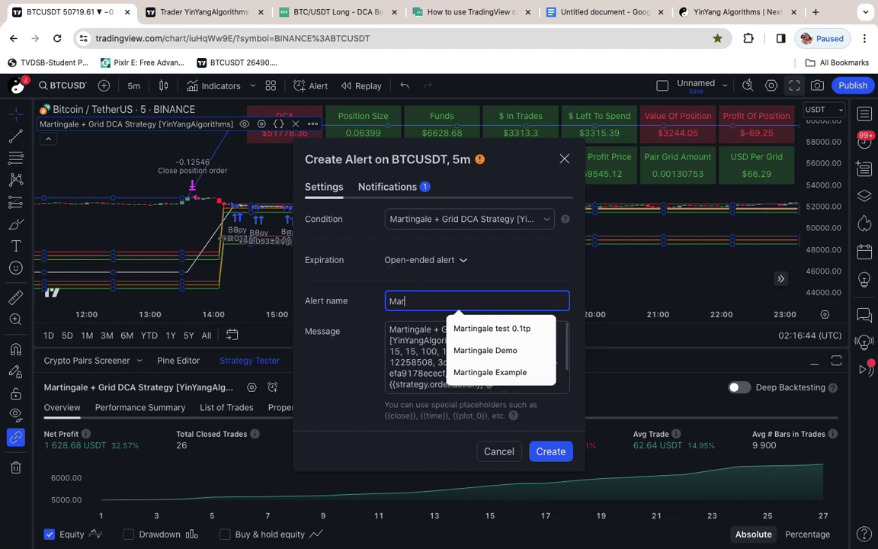
type("tingale demo")
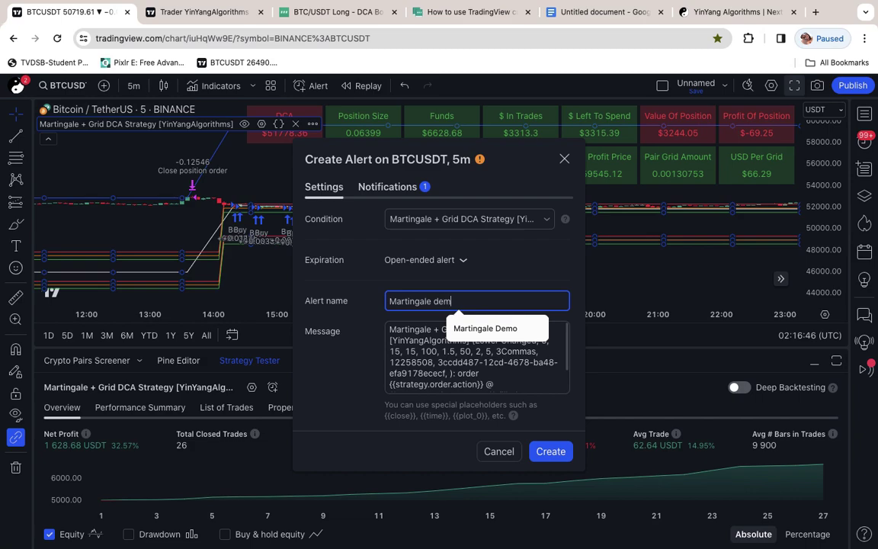
left_click(472, 328)
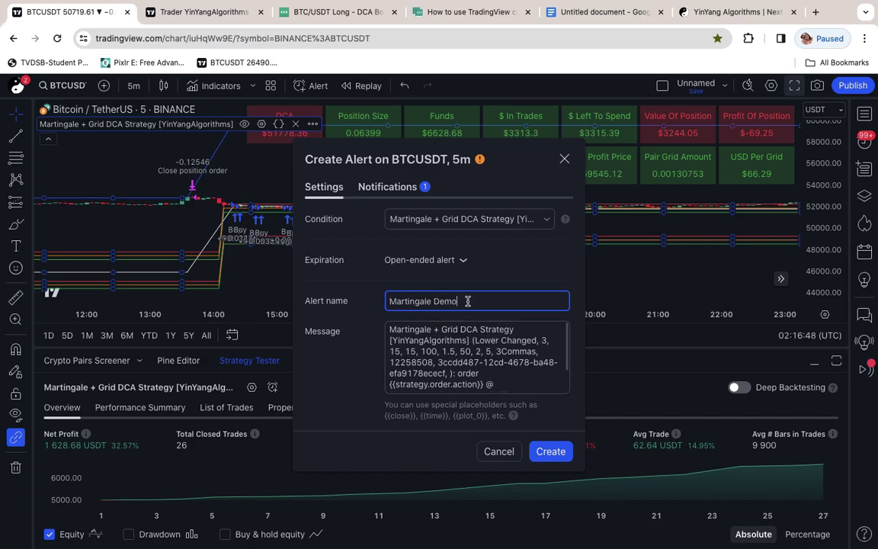
Step: Find and copy the {{strategy.order.alert_message}} placeholder from TradingView's help article on using variable values in alerts
left_click(450, 351)
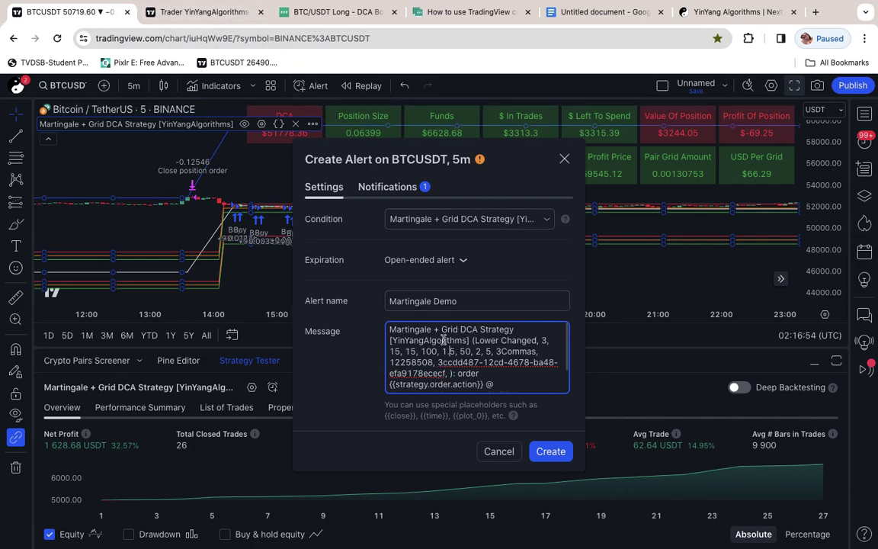
left_click(514, 418)
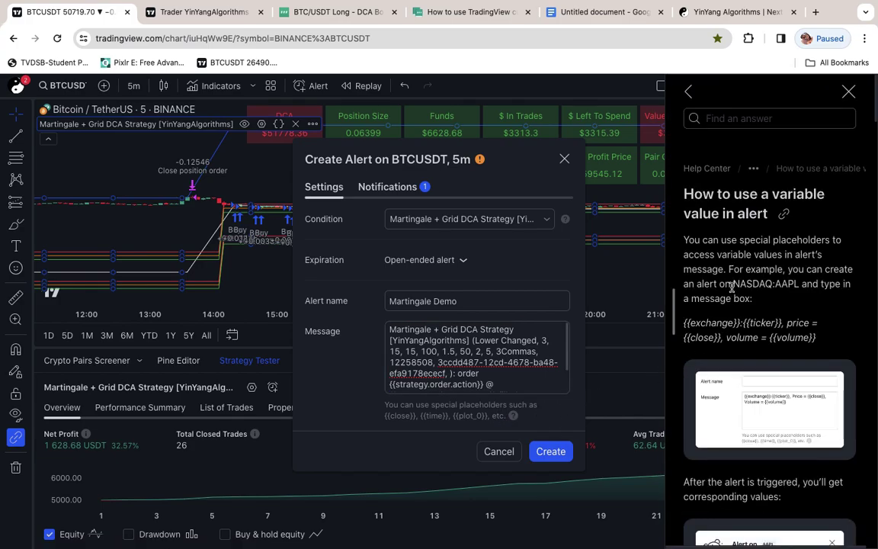
scroll(732, 286, "down", 2)
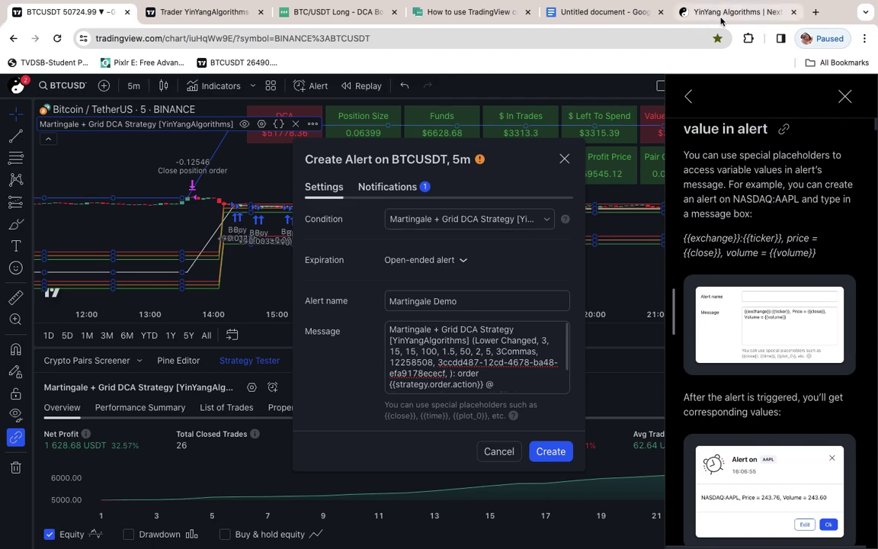
scroll(732, 221, "down", 2)
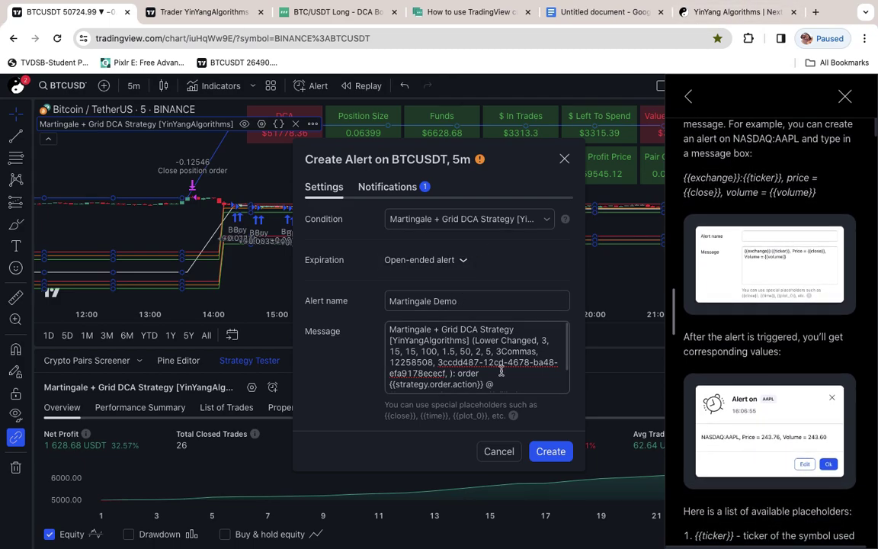
scroll(753, 263, "up", 3)
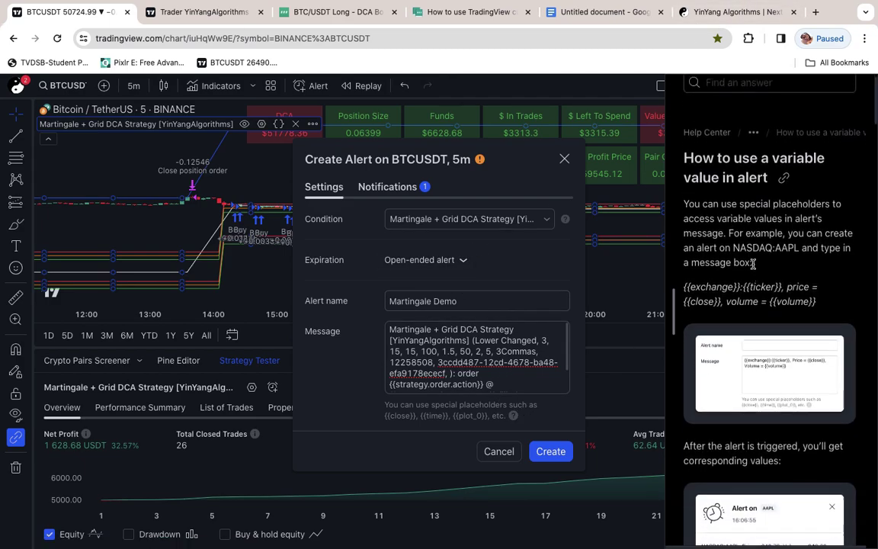
scroll(753, 263, "down", 15)
scroll(757, 288, "down", 12)
scroll(751, 316, "down", 10)
scroll(751, 315, "down", 4)
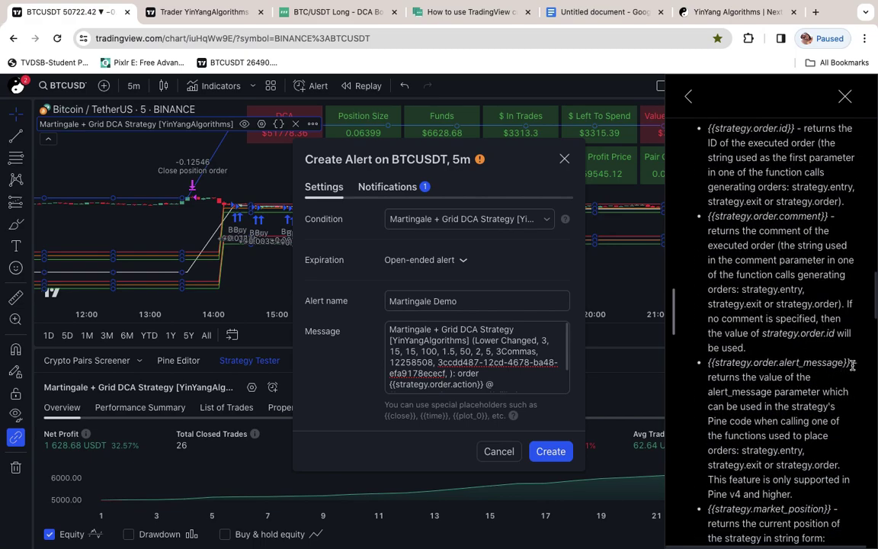
left_click_drag(848, 368, 693, 368)
key("ctrl+c")
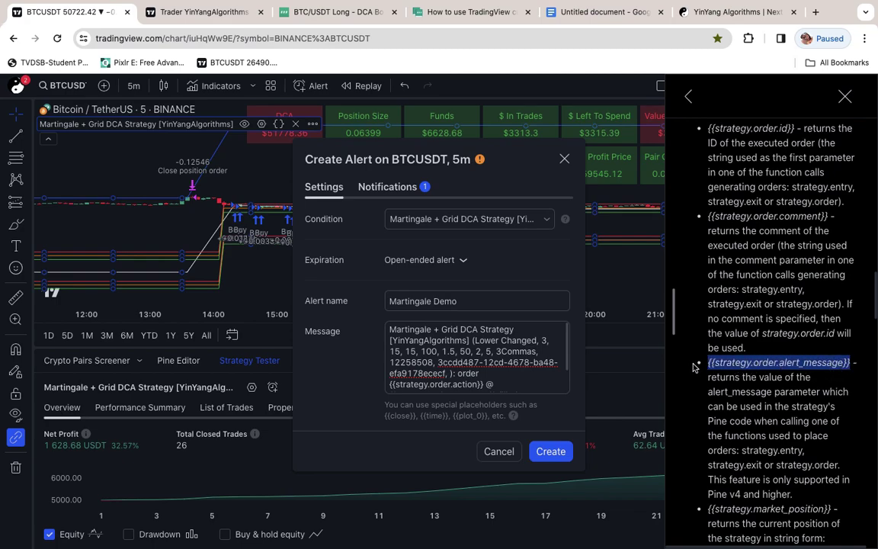
Step: Replace the alert's whole default message with {{strategy.order.alert_message}} and create the alert, closing the help article
left_click(497, 374)
key("ctrl+a")
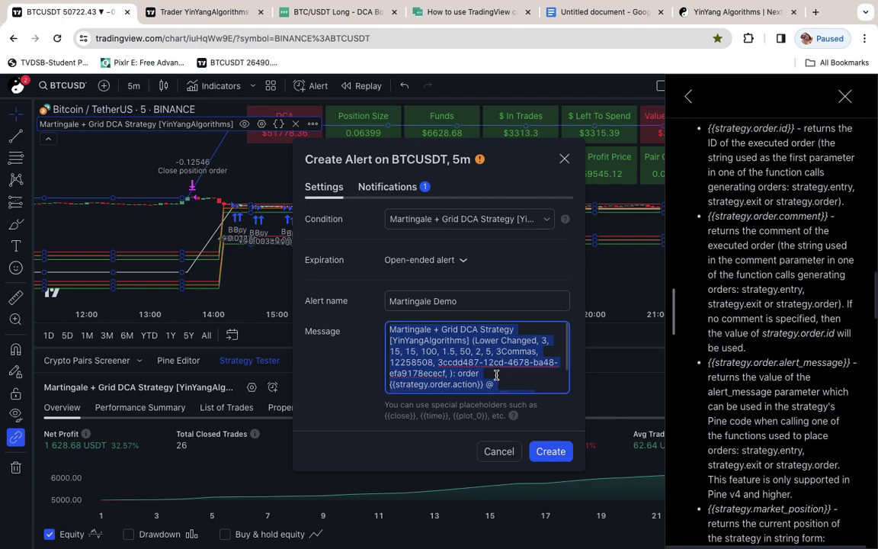
key("ctrl+v")
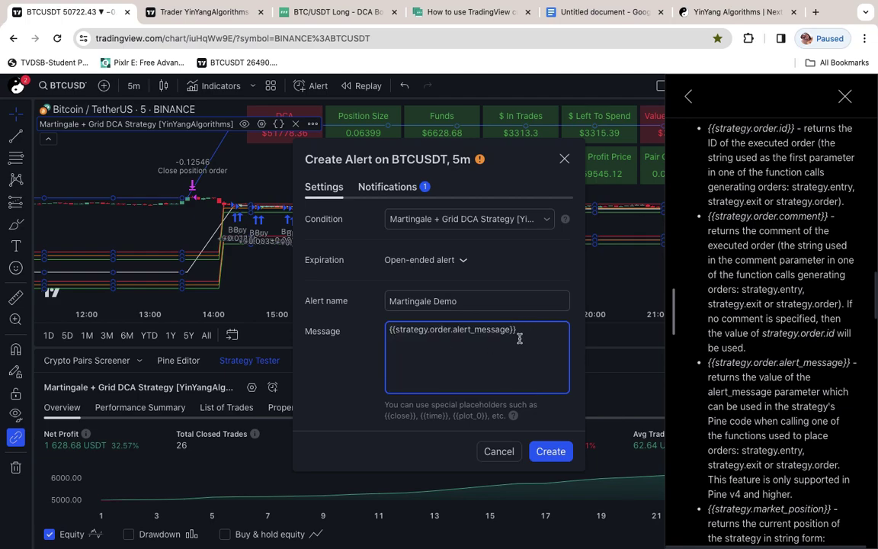
left_click(559, 447)
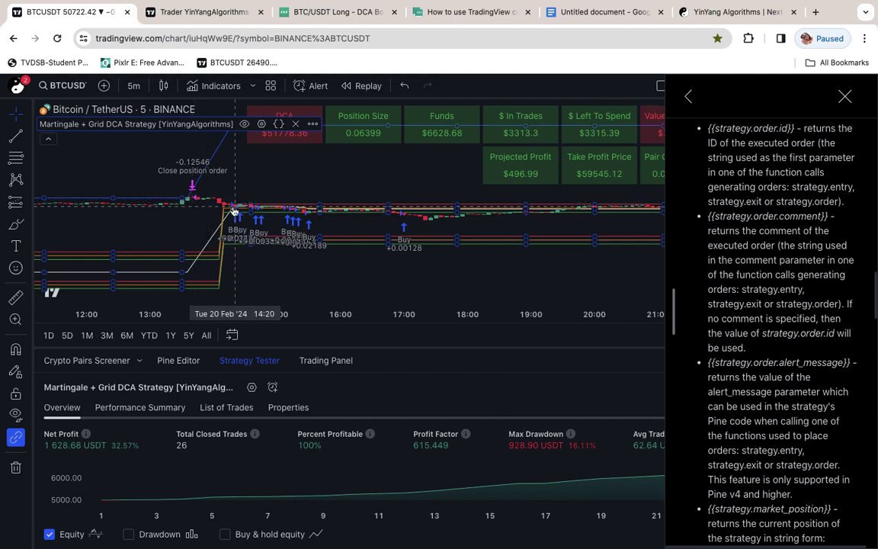
left_click(845, 96)
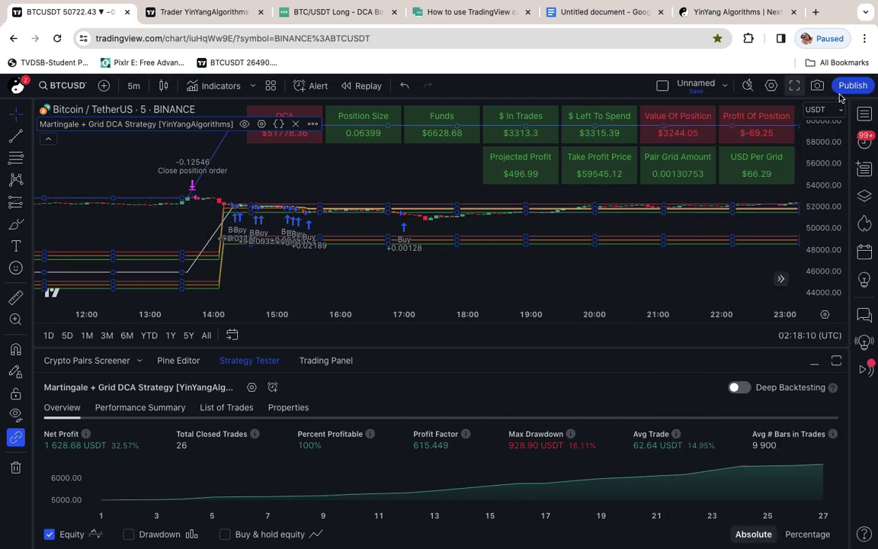
Step: Review the BTC/USDT Long DCA bot's information and recent events in 3Commas, and return to the TradingView chart
left_click(310, 6)
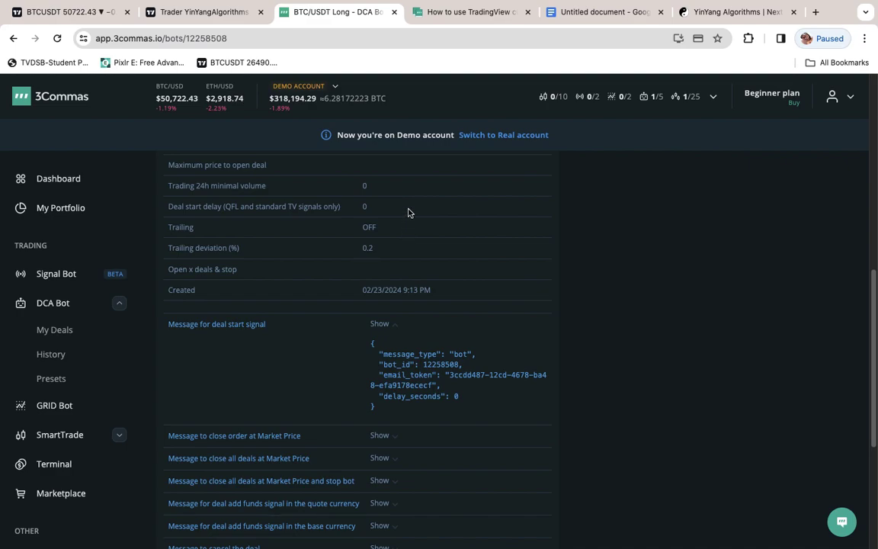
scroll(408, 210, "up", 2)
scroll(409, 209, "up", 5)
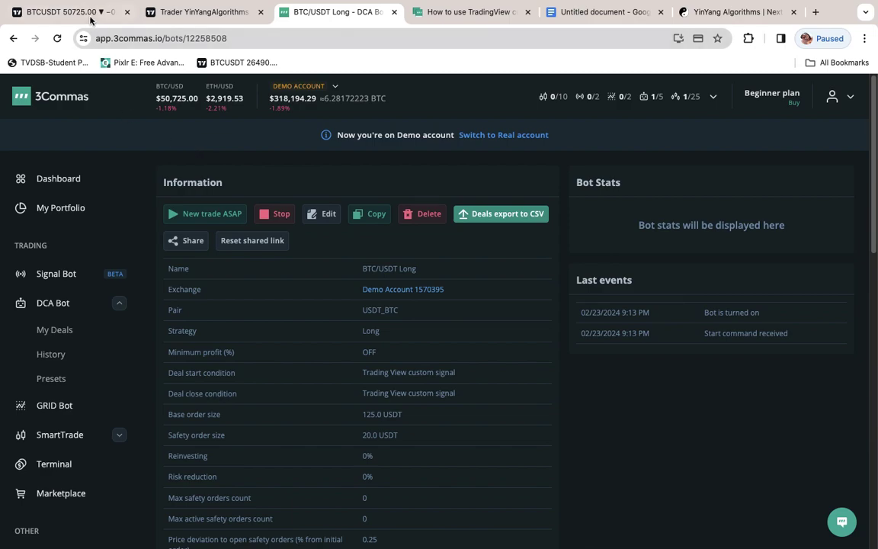
key("super+1")
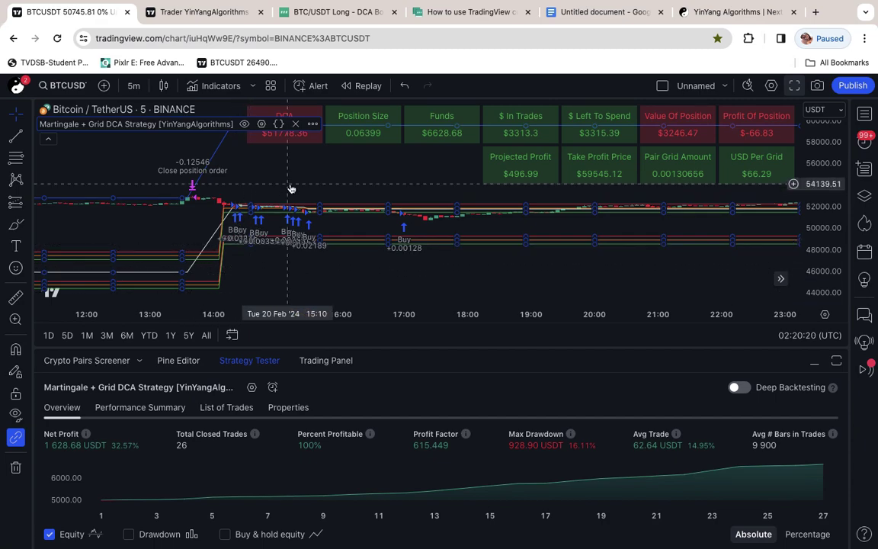
Step: Browse the published scripts on the YinYangAlgorithms TradingView profile and examine the SFX Signals & Overlays script's description, community links and access instructions
left_click(179, 13)
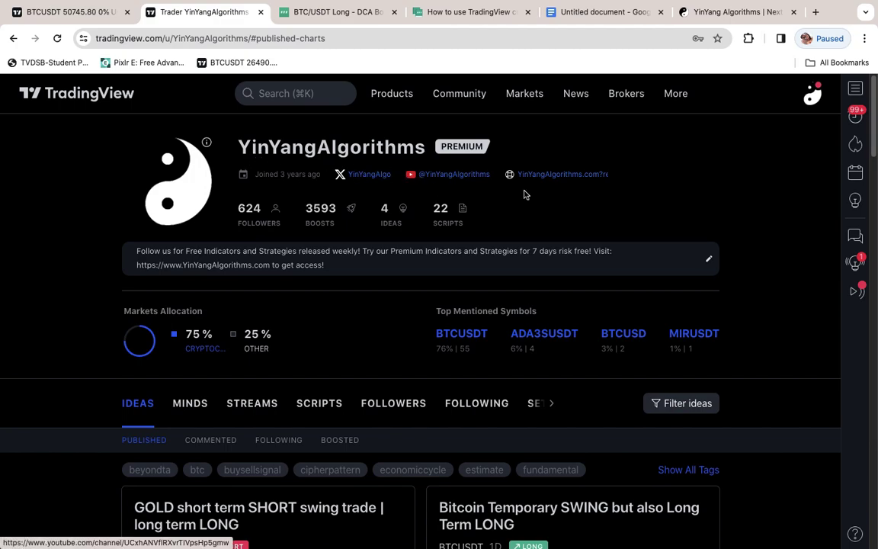
scroll(384, 288, "down", 2)
left_click(328, 345)
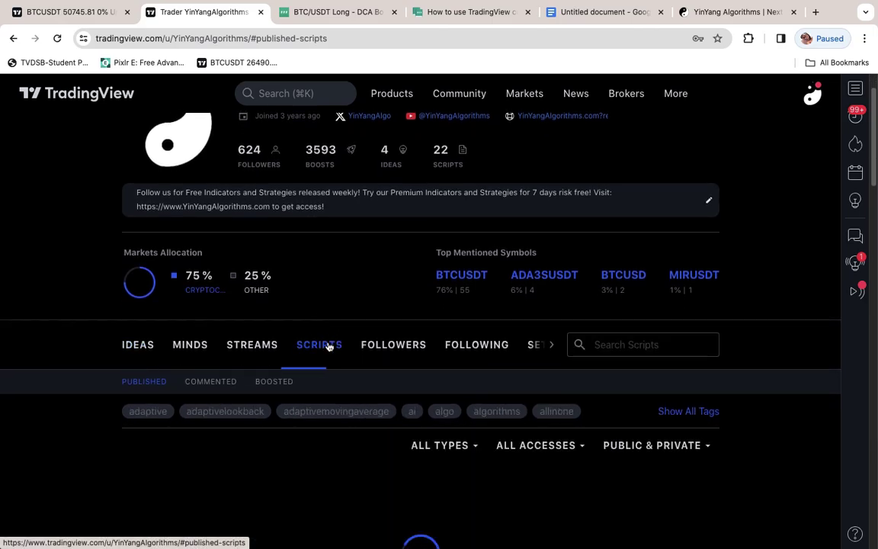
scroll(328, 345, "down", 5)
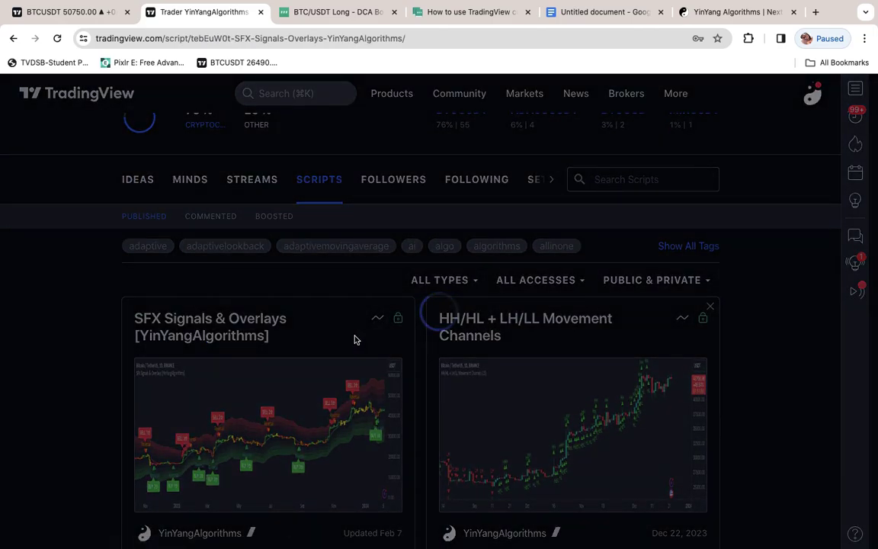
scroll(354, 336, "down", 15)
scroll(355, 333, "down", 20)
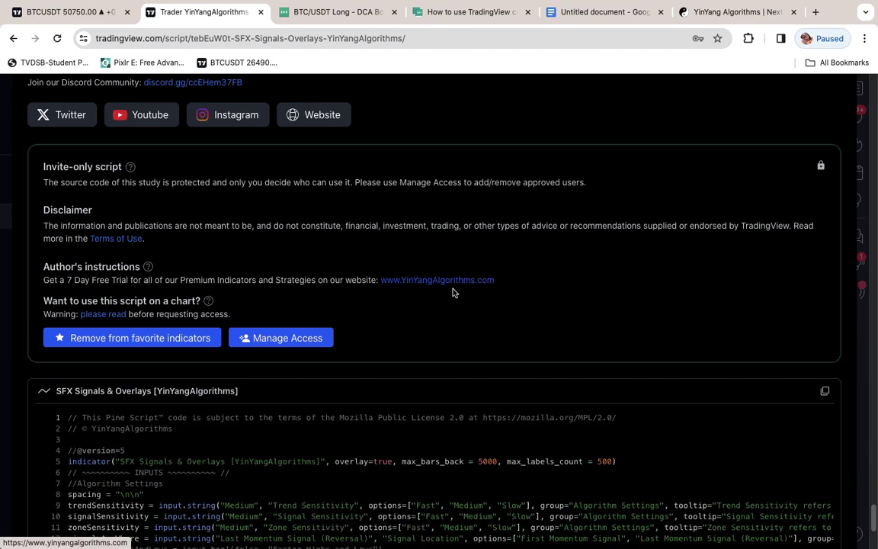
scroll(438, 288, "up", 3)
scroll(433, 289, "up", 1)
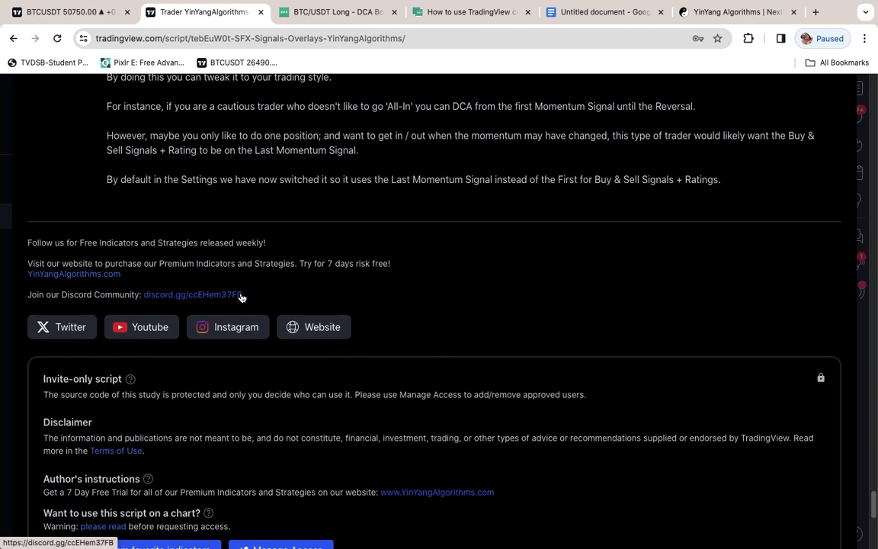
scroll(311, 273, "up", 20)
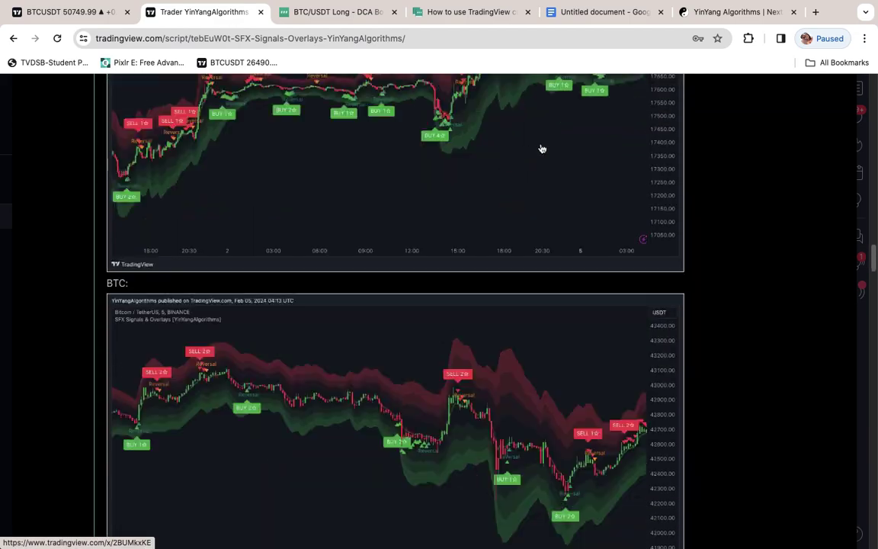
Step: Look through the YinYang Algorithms website's home page, including its membership plans and Discord community section
left_click(691, 15)
scroll(439, 225, "down", 15)
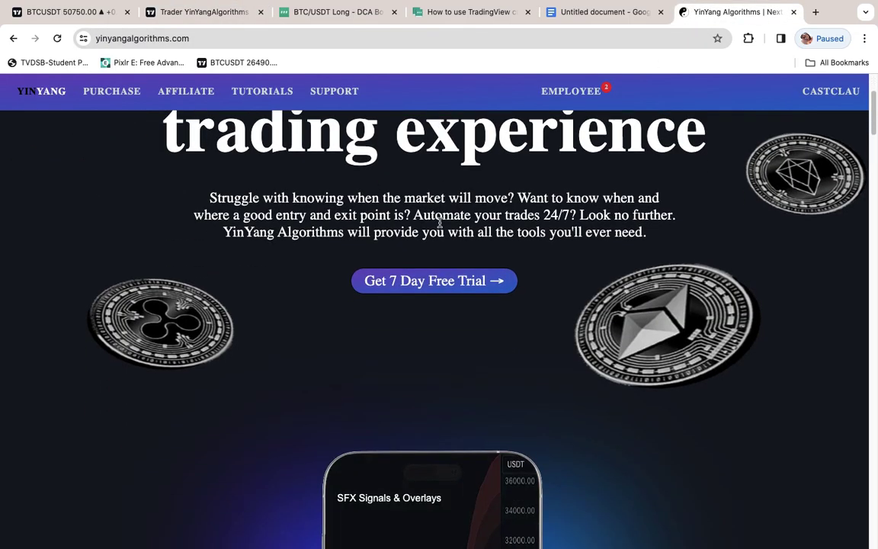
scroll(439, 226, "down", 20)
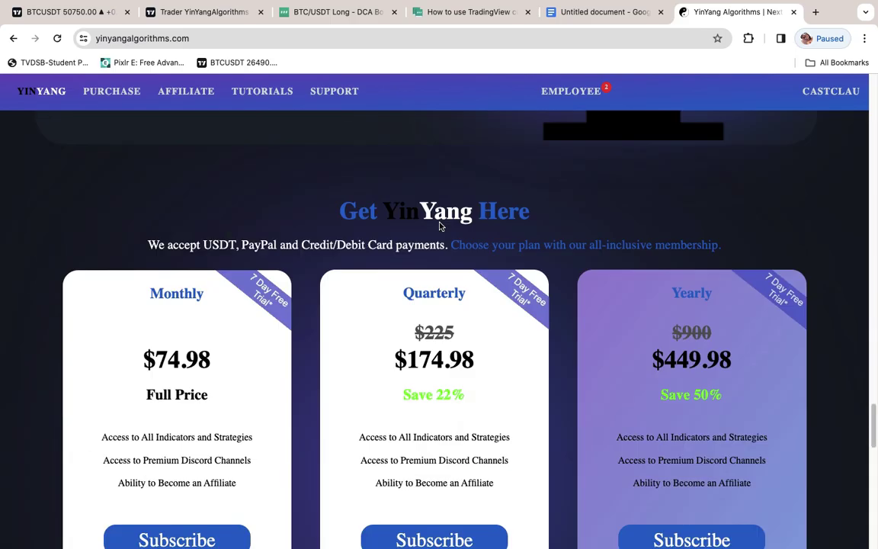
scroll(435, 225, "up", 6)
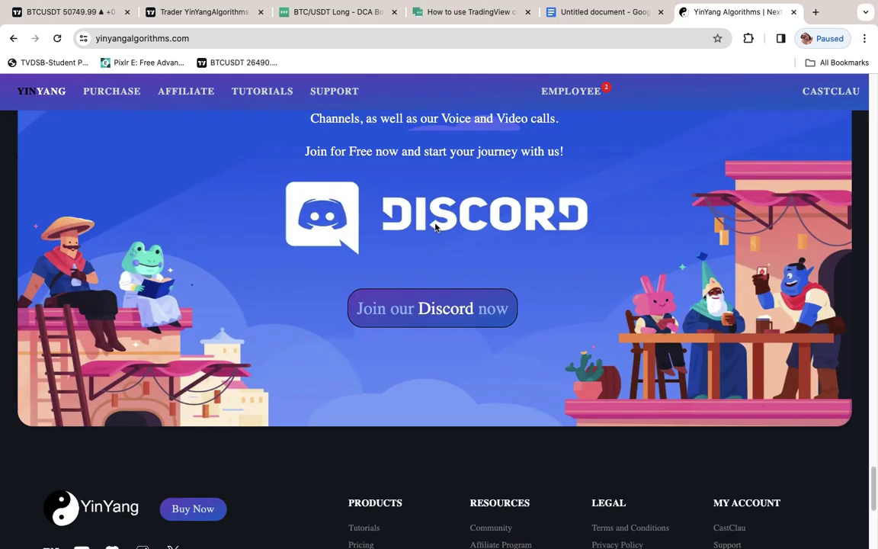
Step: Look over the rest of the YinYang Algorithms home page and open the site's collection of indicator tutorials
scroll(418, 418, "down", 5)
scroll(427, 400, "up", 10)
scroll(425, 402, "up", 15)
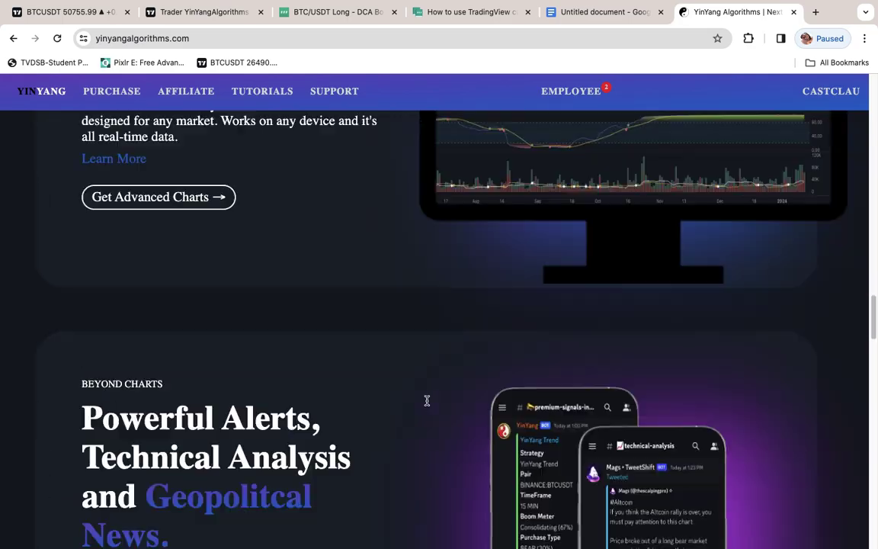
scroll(366, 196, "up", 3)
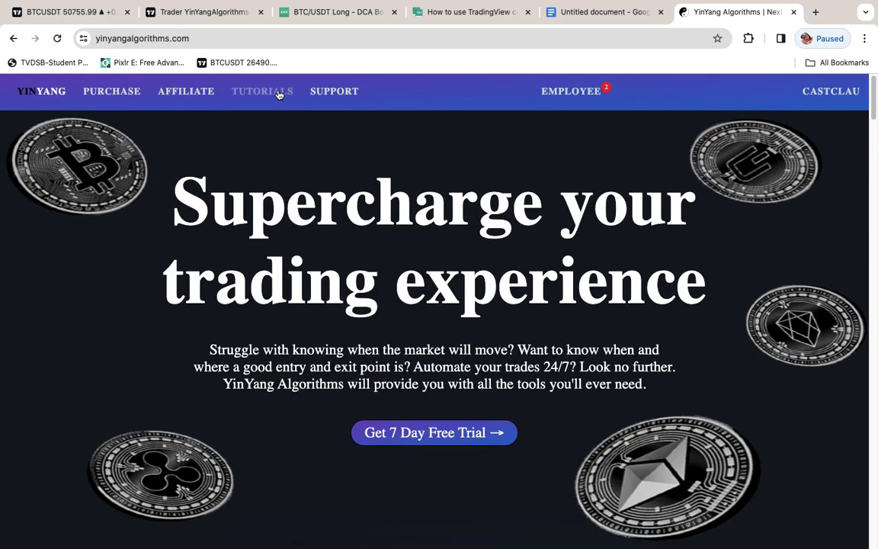
left_click(253, 95)
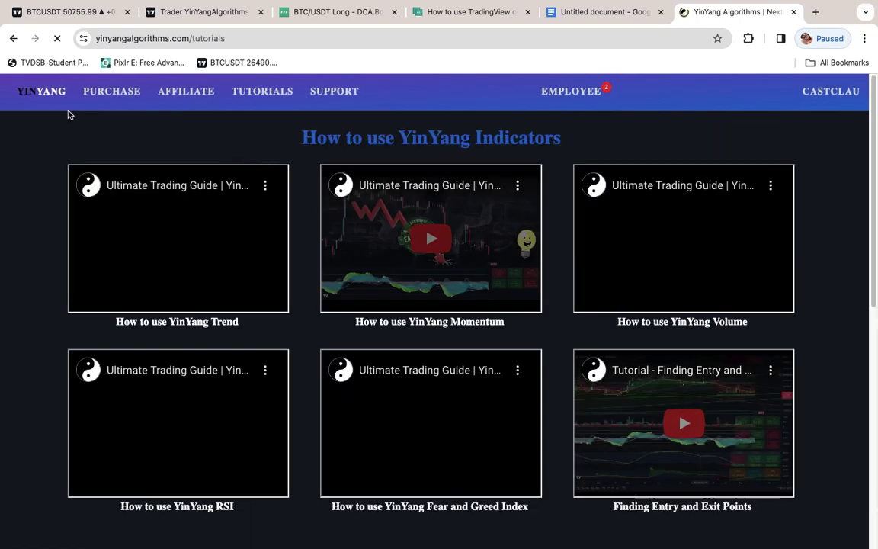
Step: Browse the YinYang support questions and examine the reasons offered on the Support Ticket form
left_click(332, 93)
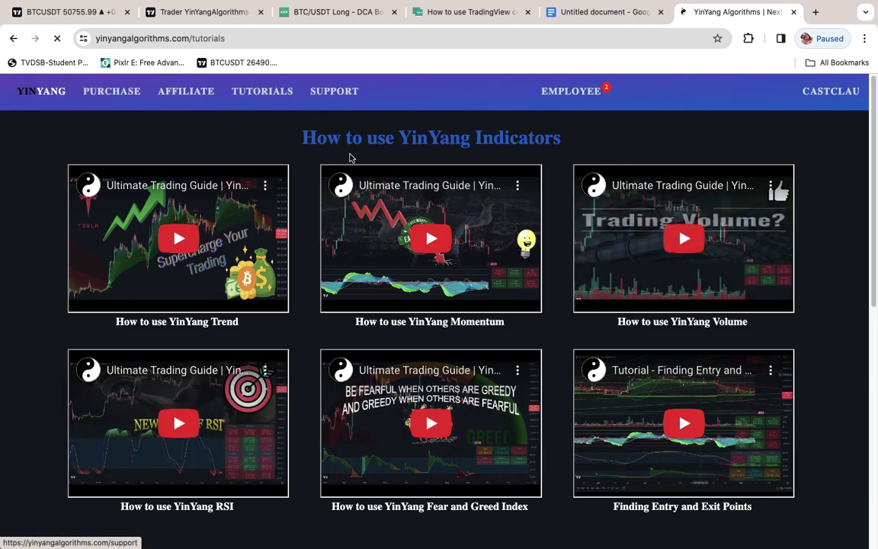
scroll(345, 159, "down", 8)
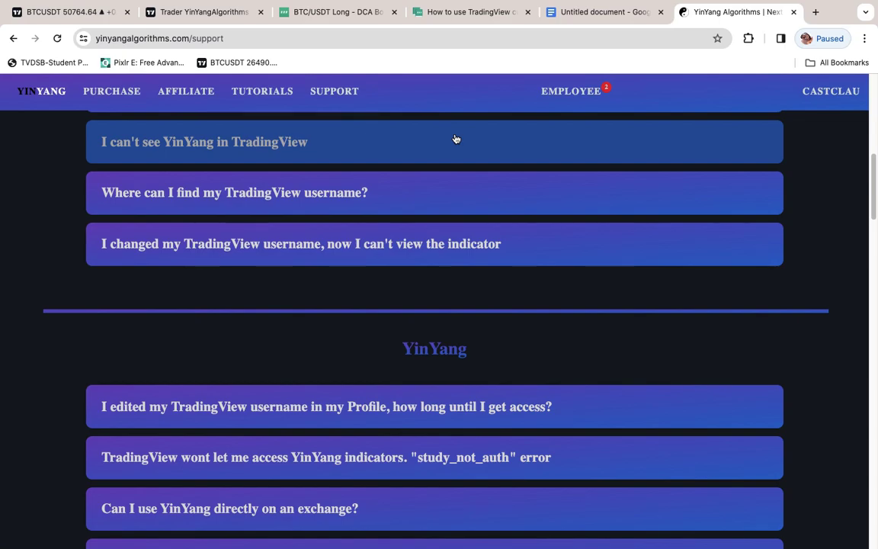
scroll(456, 138, "up", 10)
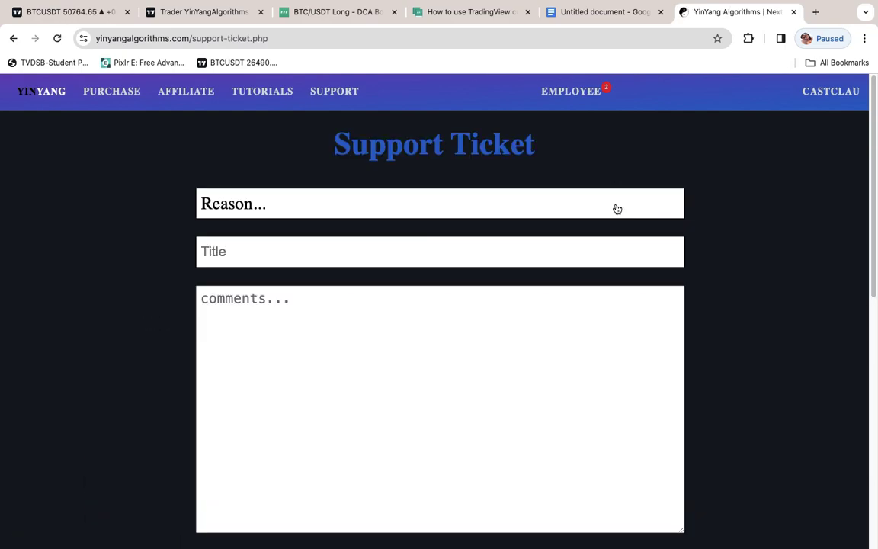
left_click(617, 209)
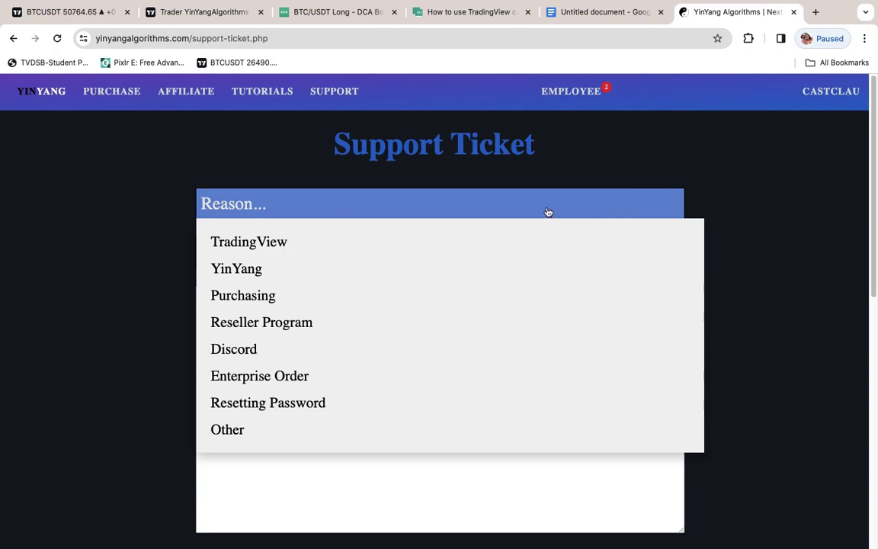
left_click(79, 195)
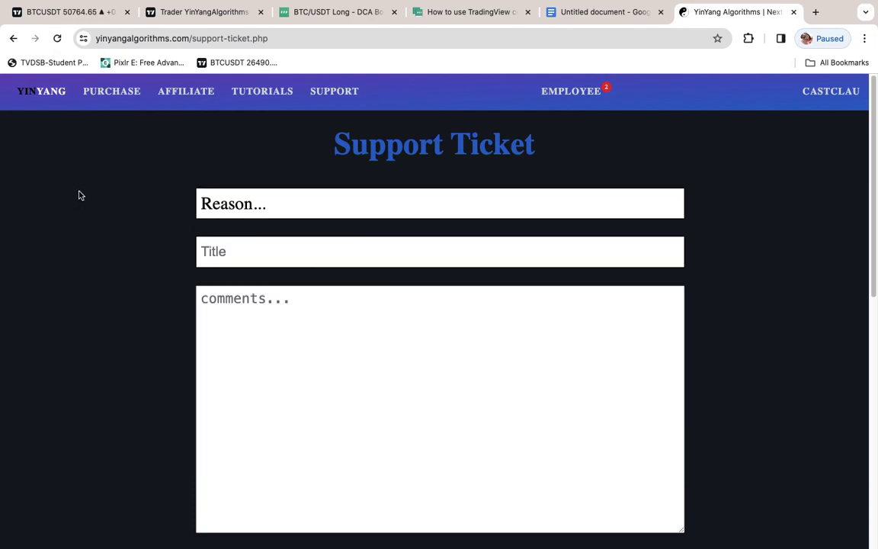
Step: Check the BTC/USDT Long bot's information and last events in 3Commas, and return to the strategy chart in TradingView
left_click(315, 12)
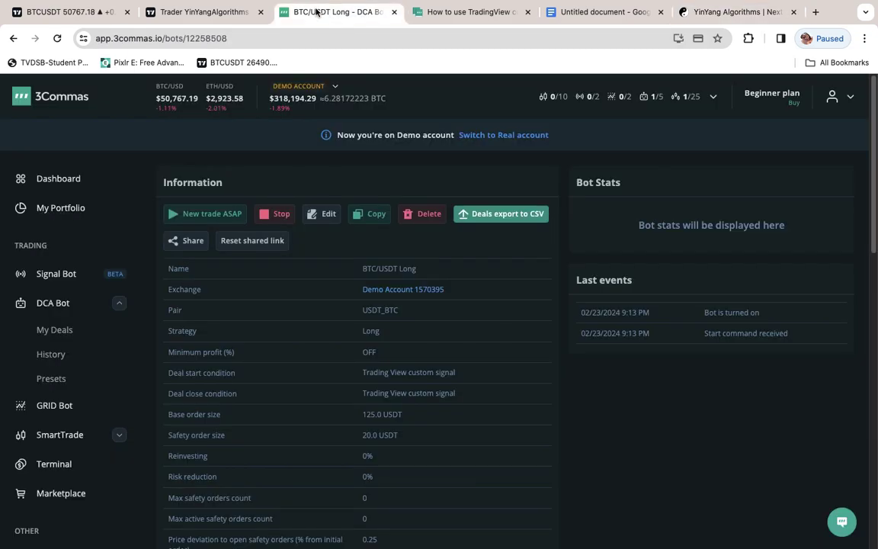
left_click(67, 11)
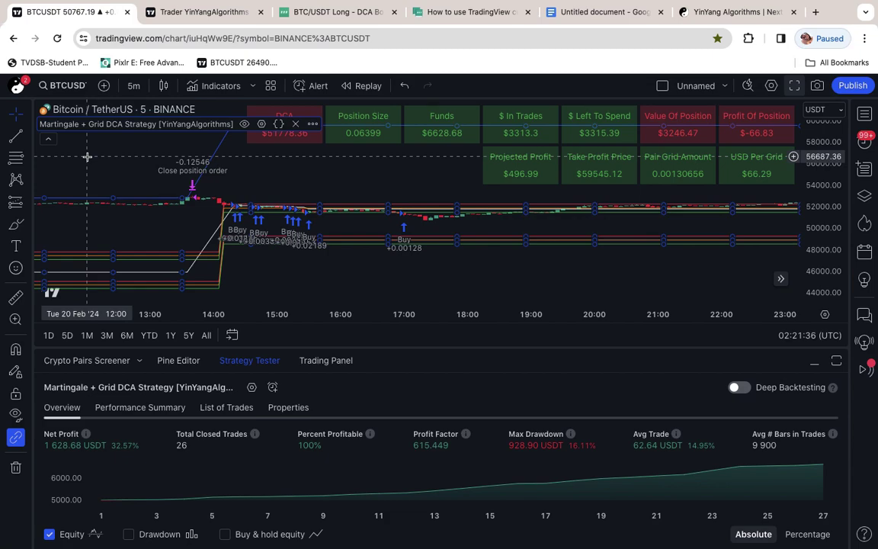
scroll(115, 168, "right", 3)
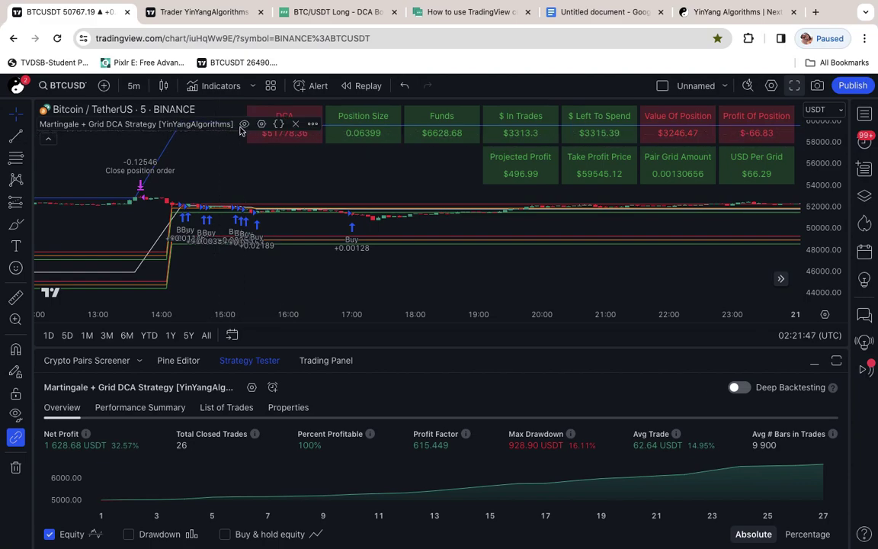
Step: In the Martingale + Grid DCA Strategy inputs, set the Lower / Upper Change Length to 1 and the Purchase Resolution to 30 seconds
left_click(262, 124)
left_click(506, 287)
type("1")
left_click(537, 317)
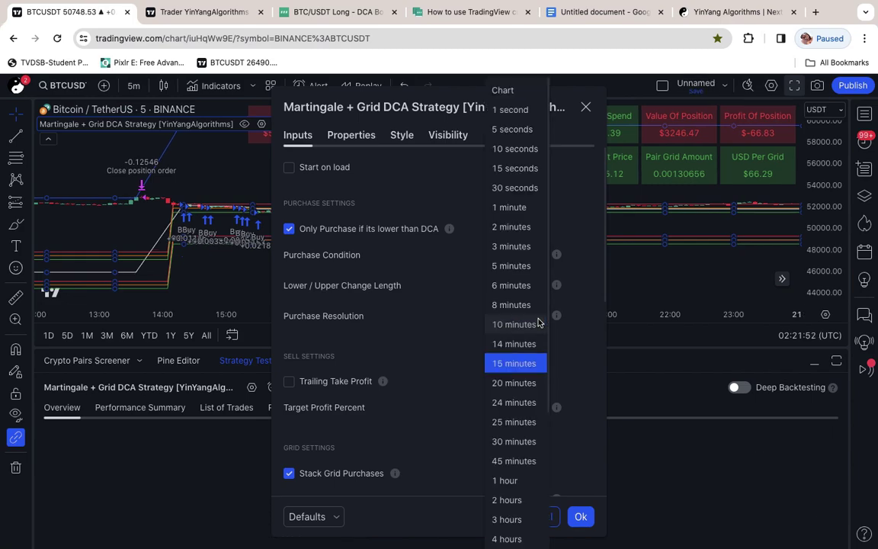
left_click(515, 189)
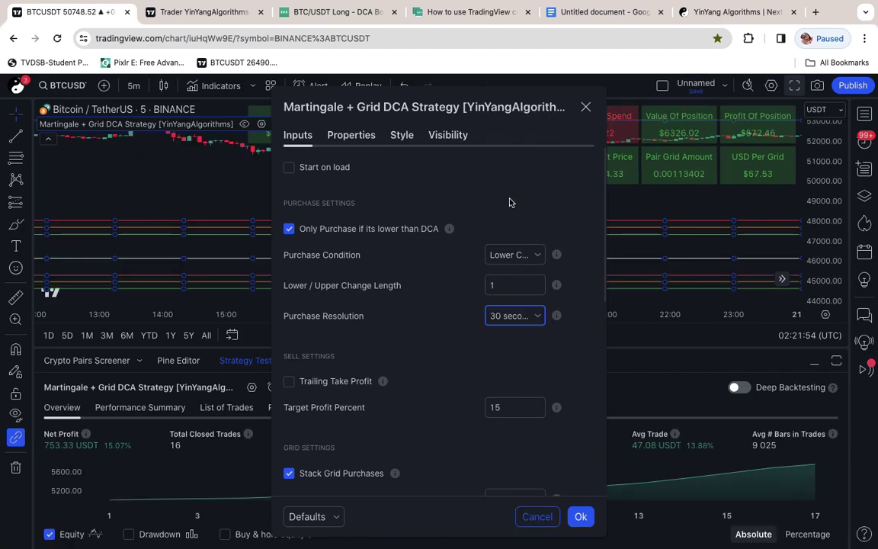
Step: Set the strategy's Target Profit Percent to 0.01 and Martingale Percent to 1, and apply the settings
left_click(514, 413)
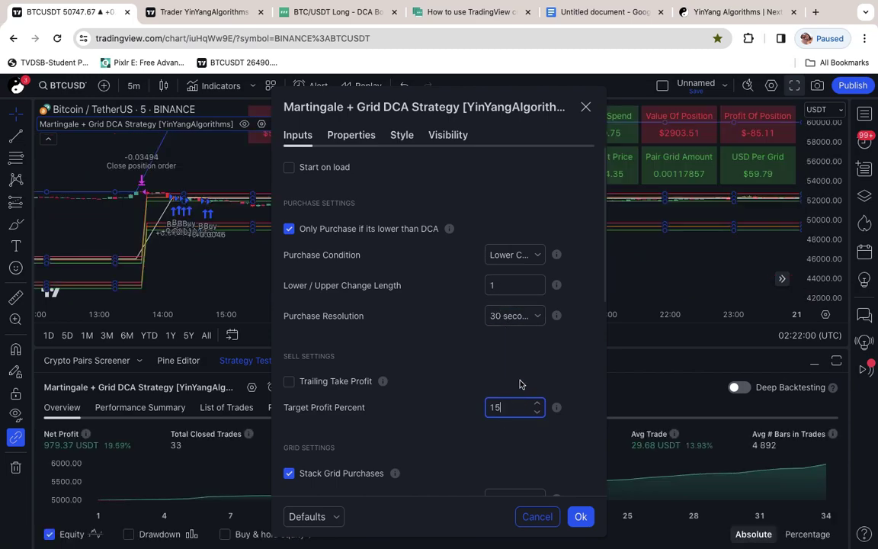
key("BackSpace")
scroll(515, 398, "down", 5)
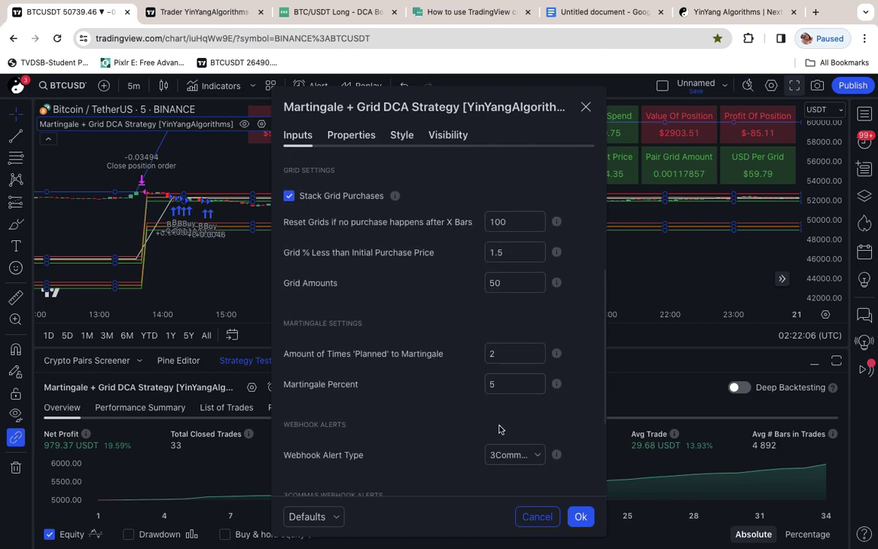
scroll(504, 416, "down", 1)
left_click(510, 369)
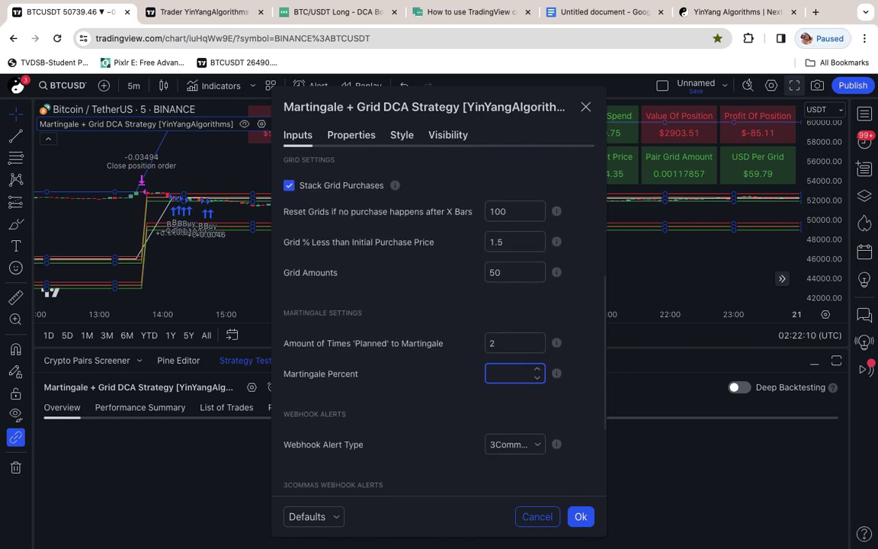
left_click(581, 517)
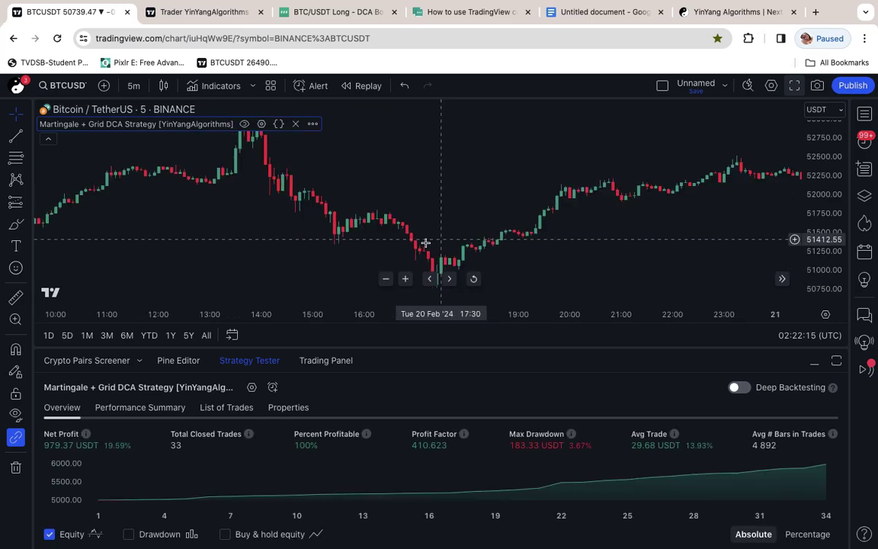
Step: Inspect the strategy's trades on the 5-minute chart, and switch the chart to the 1-minute interval to view the latest trades
scroll(397, 235, "down", 5)
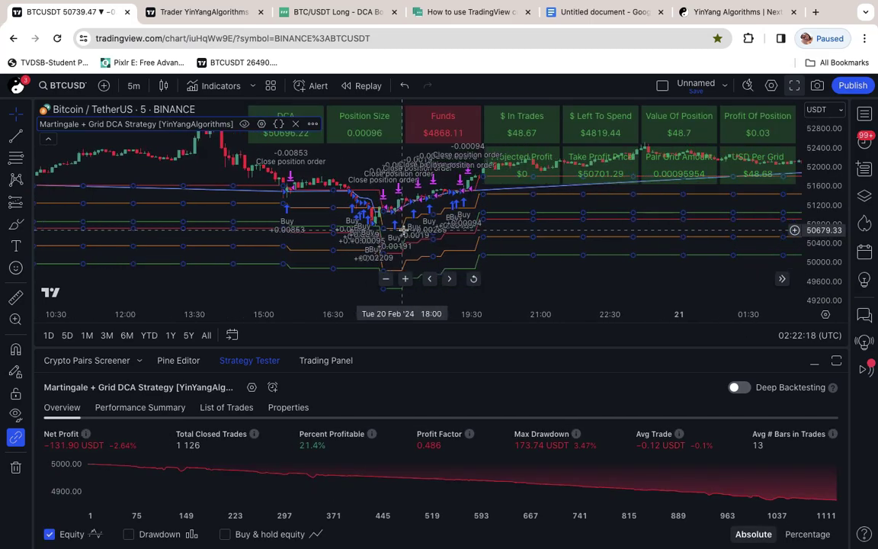
scroll(404, 229, "down", 5)
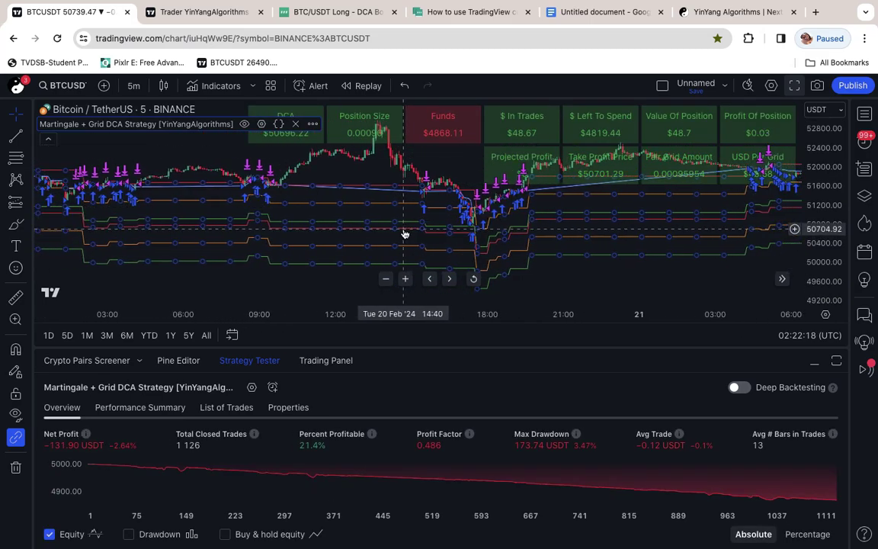
left_click(128, 84)
left_click(161, 226)
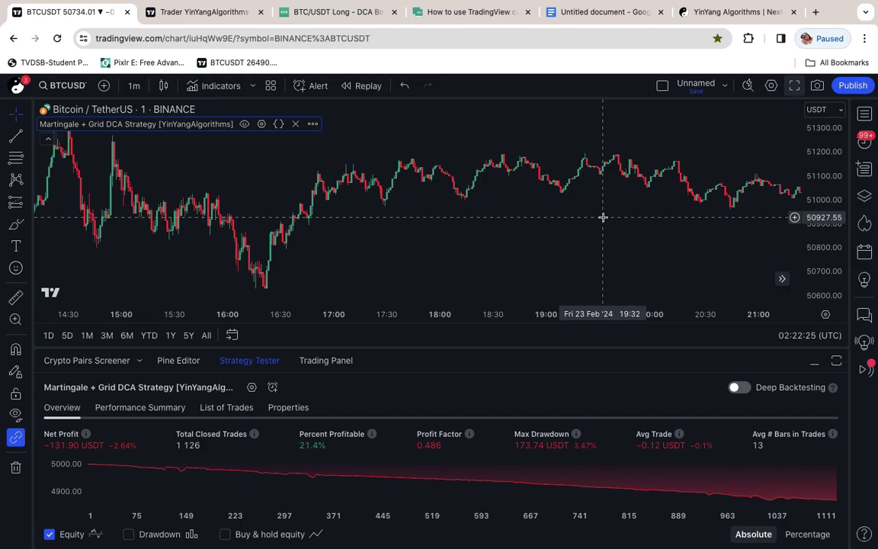
scroll(595, 216, "down", 5)
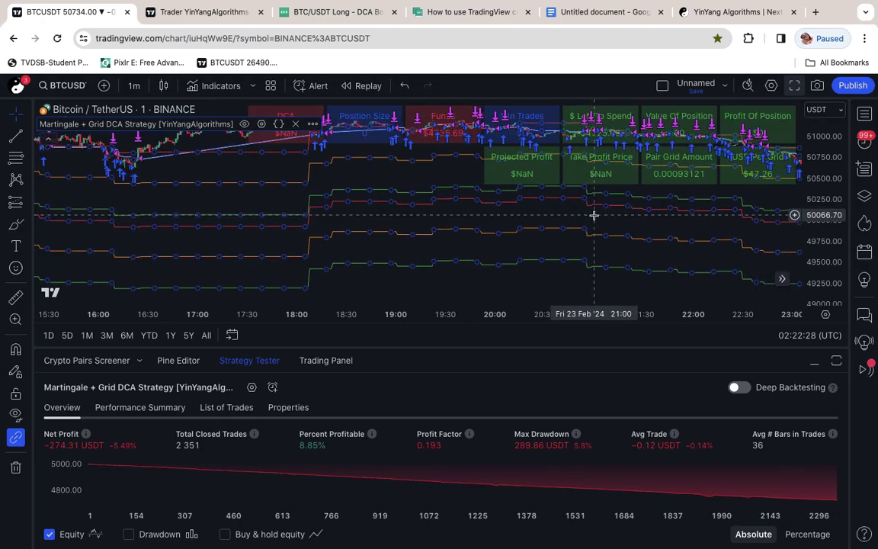
scroll(594, 216, "down", 3)
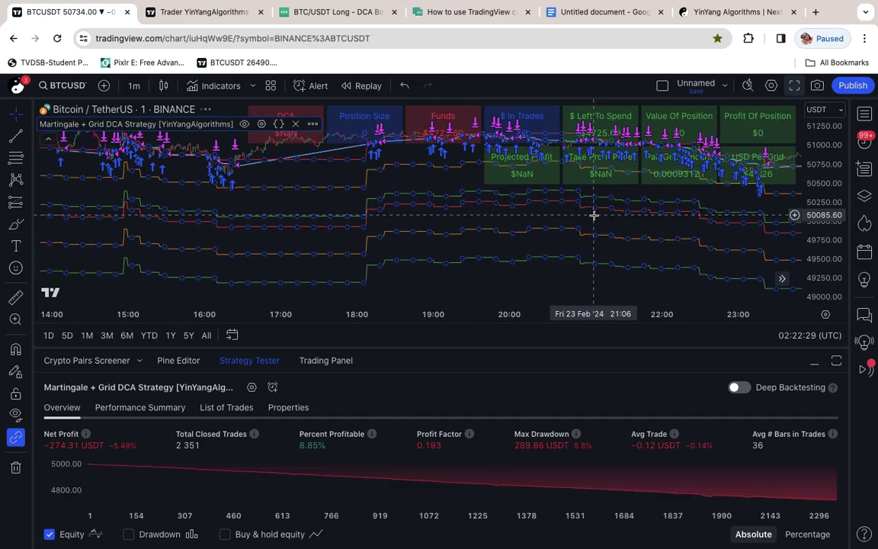
scroll(594, 216, "right", 5)
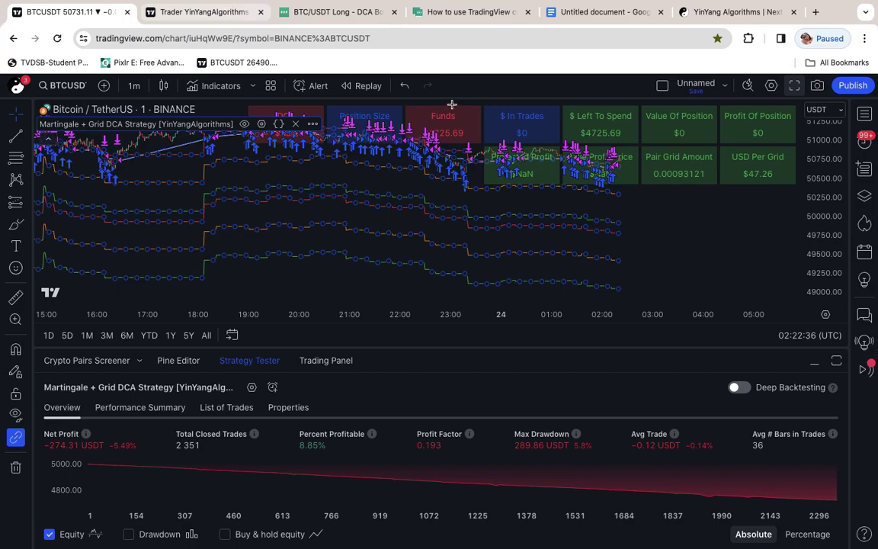
Step: Check the 3Commas bot page for new events, and examine the most recent strategy trades on the 1-minute TradingView chart
left_click(336, 11)
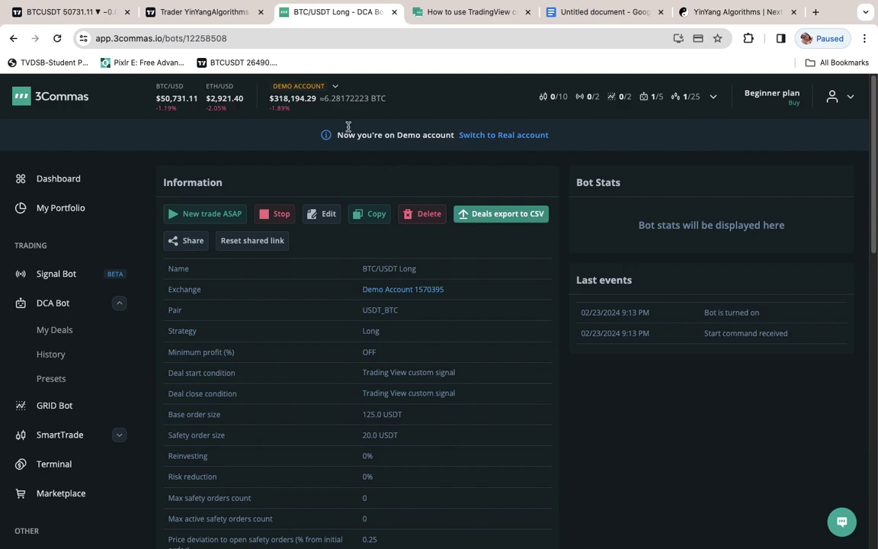
left_click(76, 11)
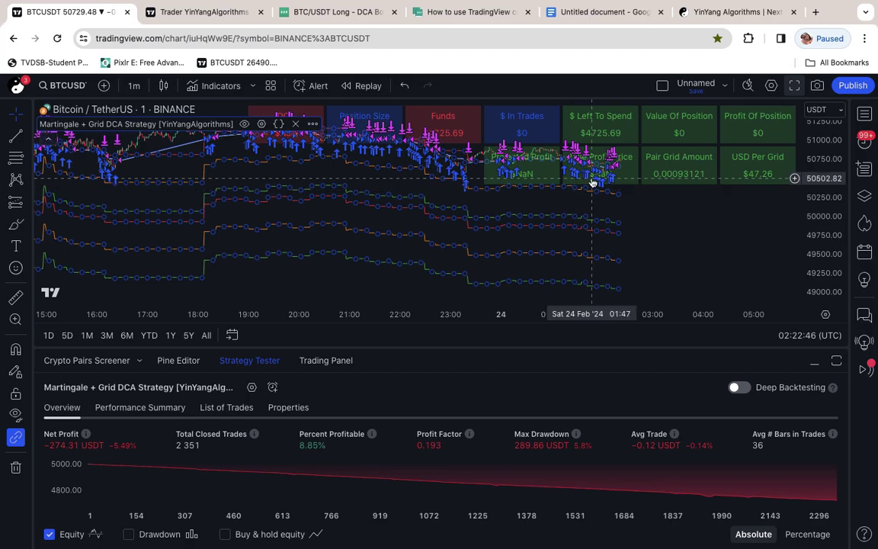
scroll(598, 206, "up", 3)
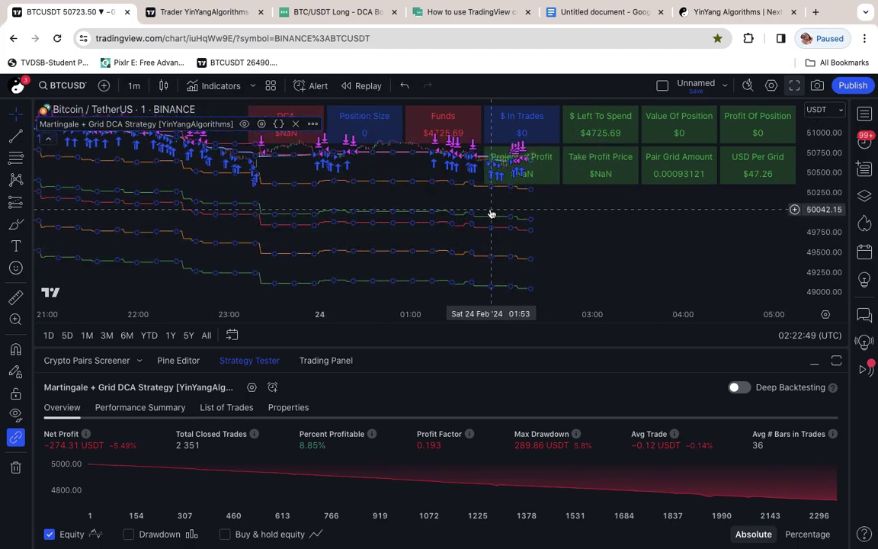
scroll(503, 171, "up", 3)
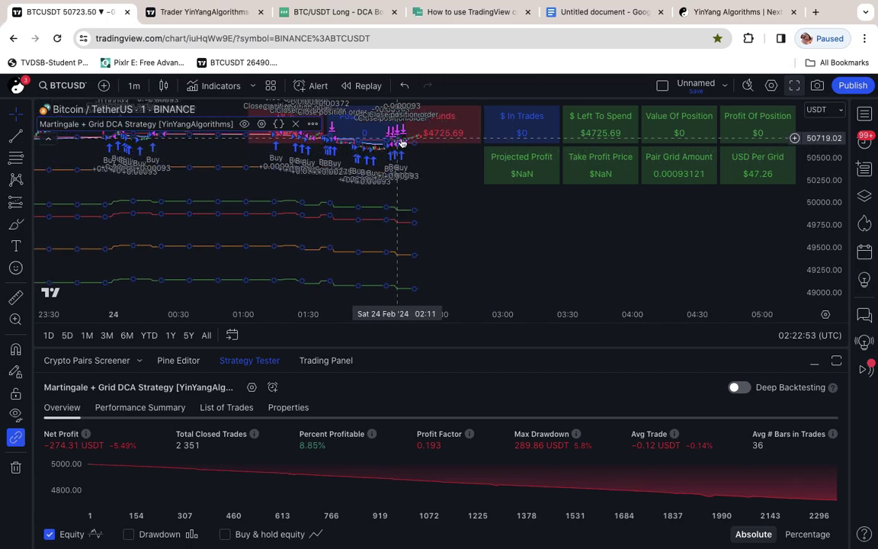
scroll(391, 137, "left", 3)
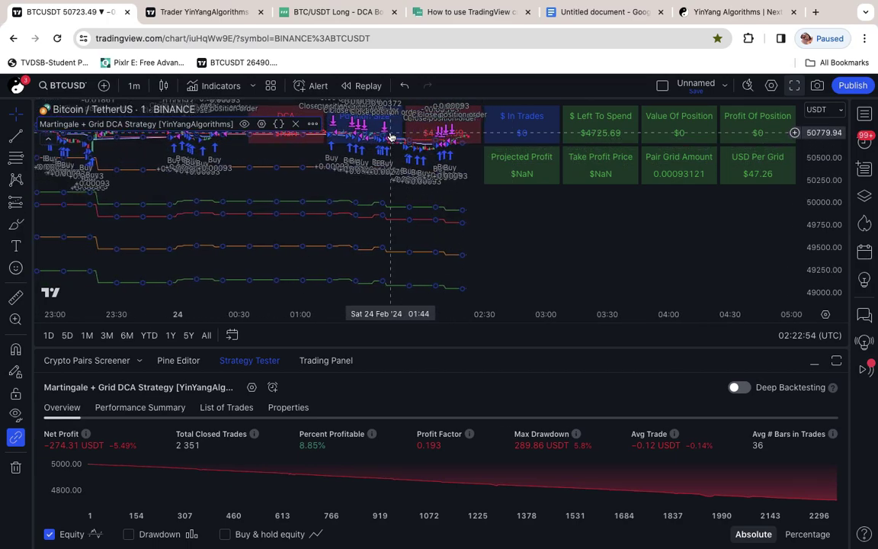
Step: Set the strategy's initial capital to 500 in its properties and apply the change
left_click(261, 123)
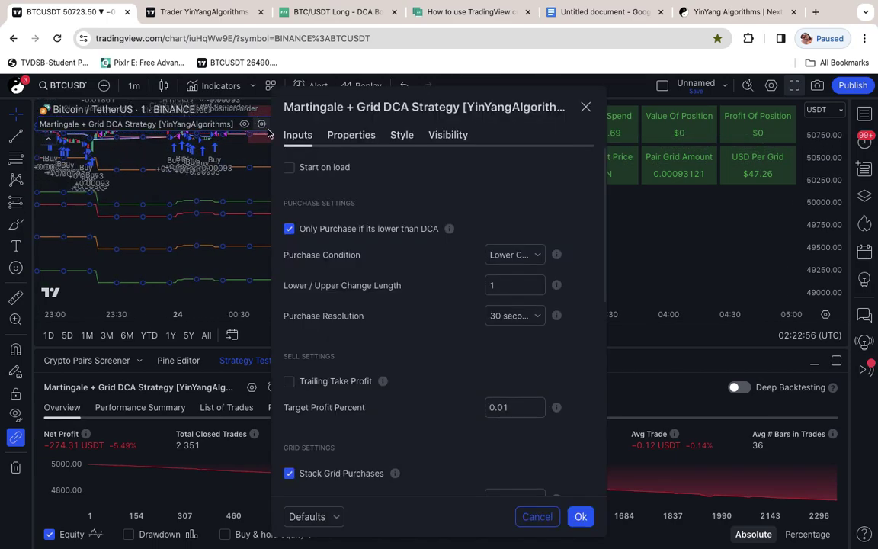
left_click(350, 135)
triple_click(423, 172)
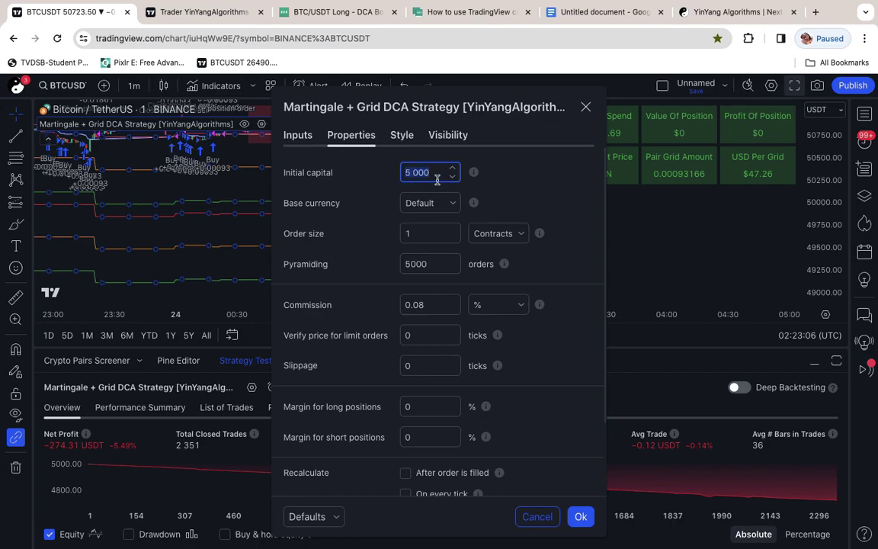
key("BackSpace")
left_click(581, 516)
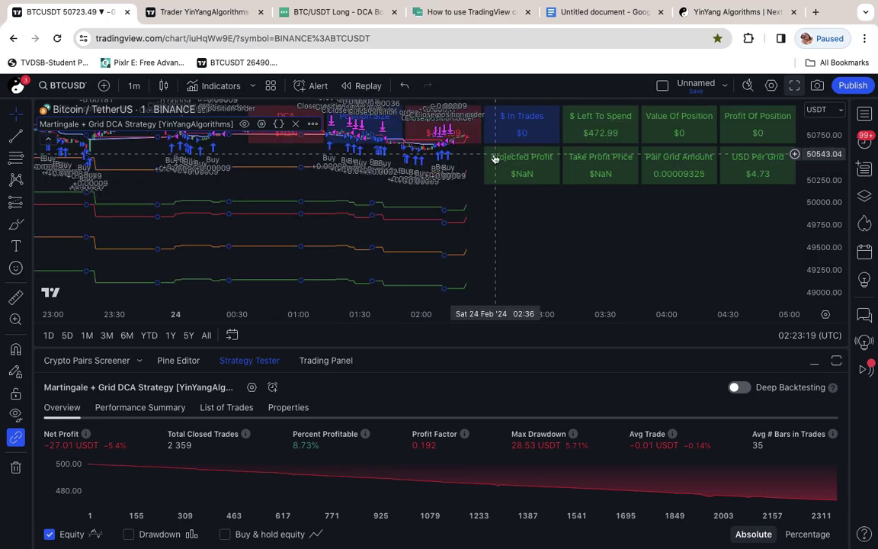
Step: Reopen the strategy's properties and re-enter 500 as the initial capital
left_click(261, 123)
double_click(398, 172)
type("500")
left_click_drag(437, 173, 388, 180)
left_click(415, 176)
Step: Review the strategy's inputs, choose 3Commas as the webhook alert type, and confirm with the existing bot ID and email token
left_click(299, 136)
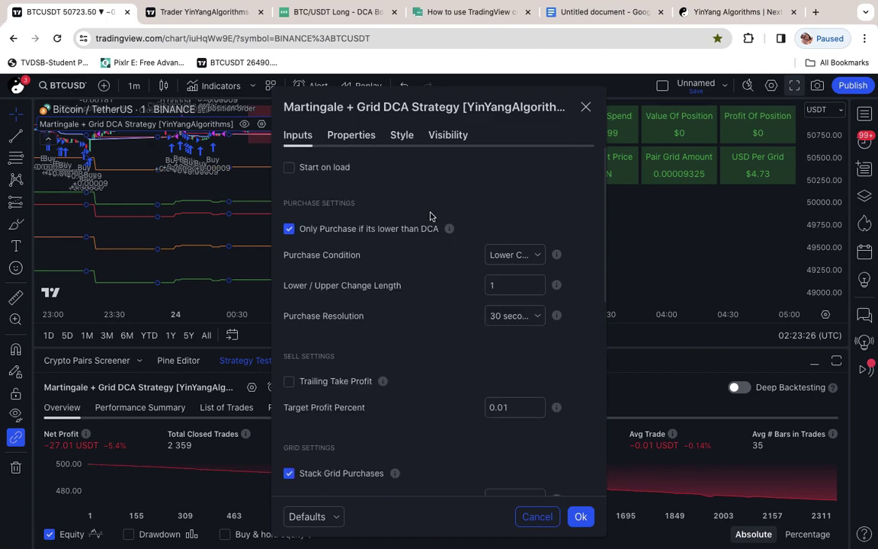
scroll(503, 259, "down", 2)
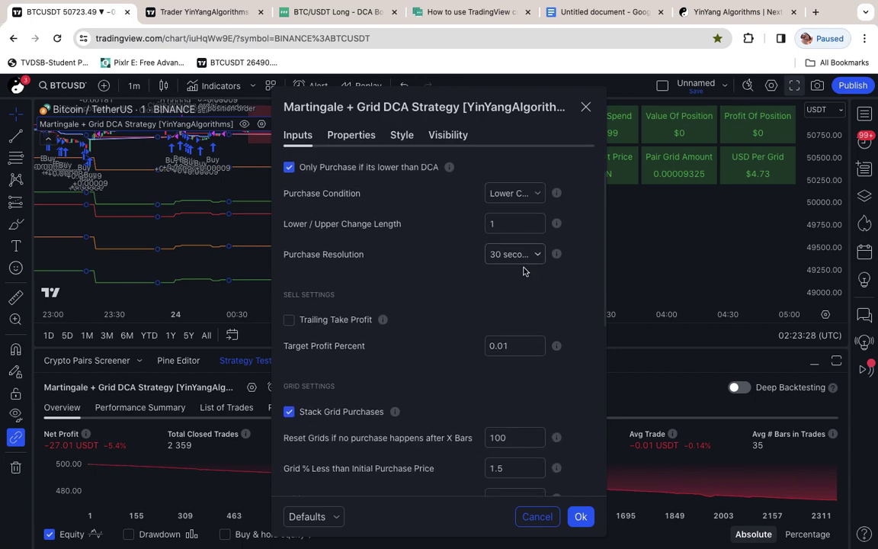
scroll(516, 259, "down", 8)
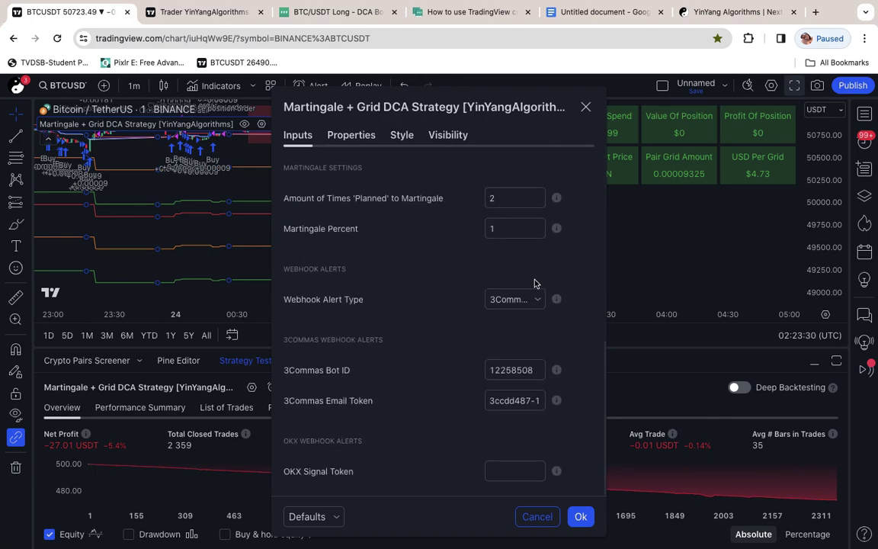
left_click(519, 305)
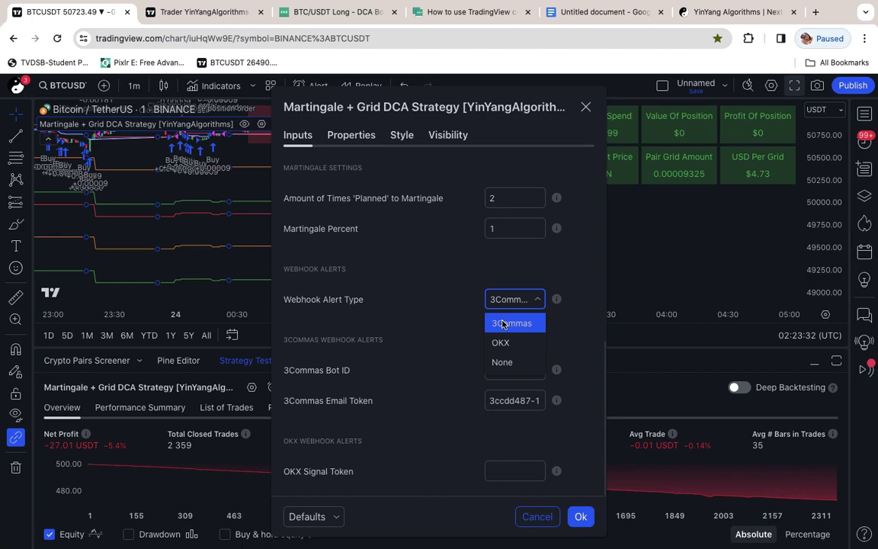
left_click(503, 323)
left_click(519, 370)
left_click(480, 394)
left_click(514, 399)
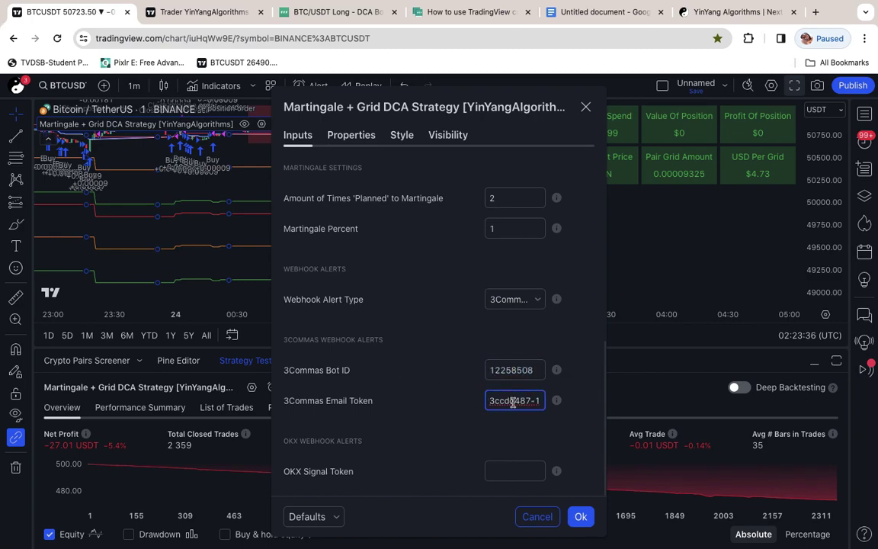
left_click(462, 391)
left_click(582, 517)
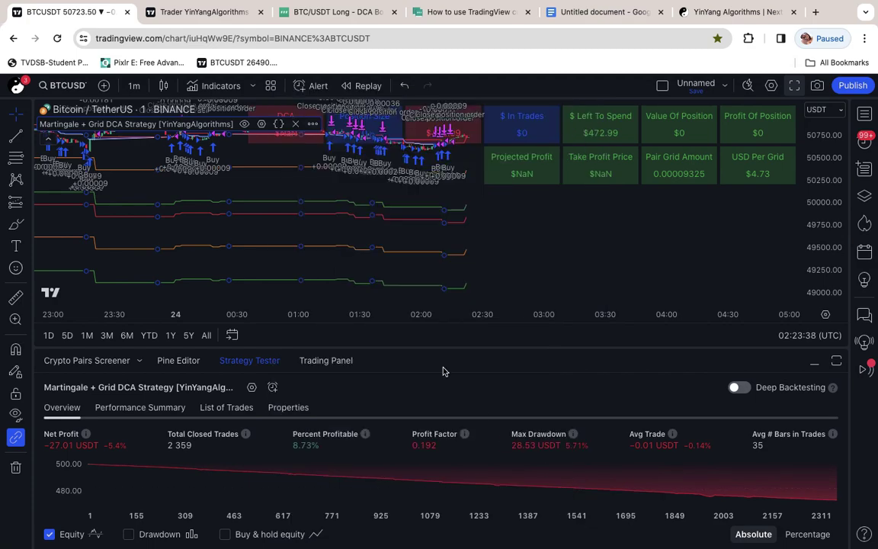
Step: Start a new alert on the Martingale + Grid DCA strategy and review its webhook URL, alert name and expiration options
left_click(313, 123)
left_click(363, 148)
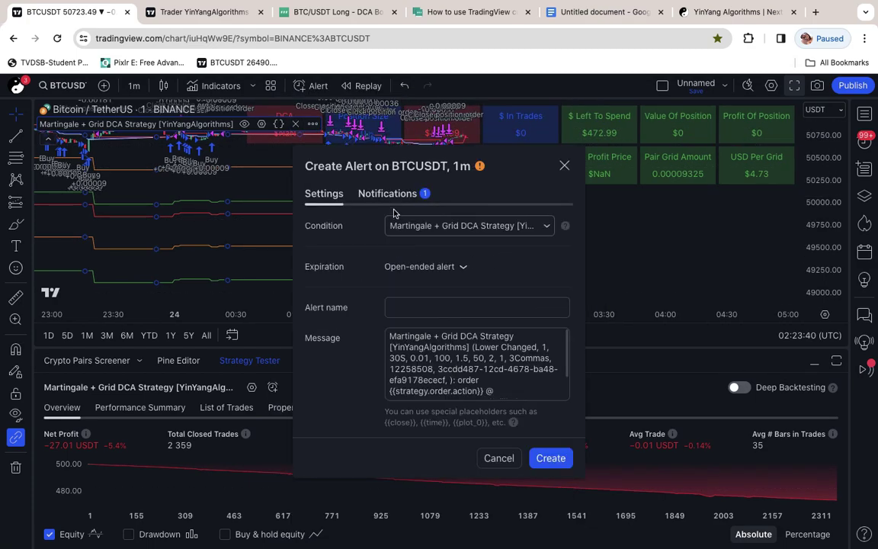
left_click(391, 195)
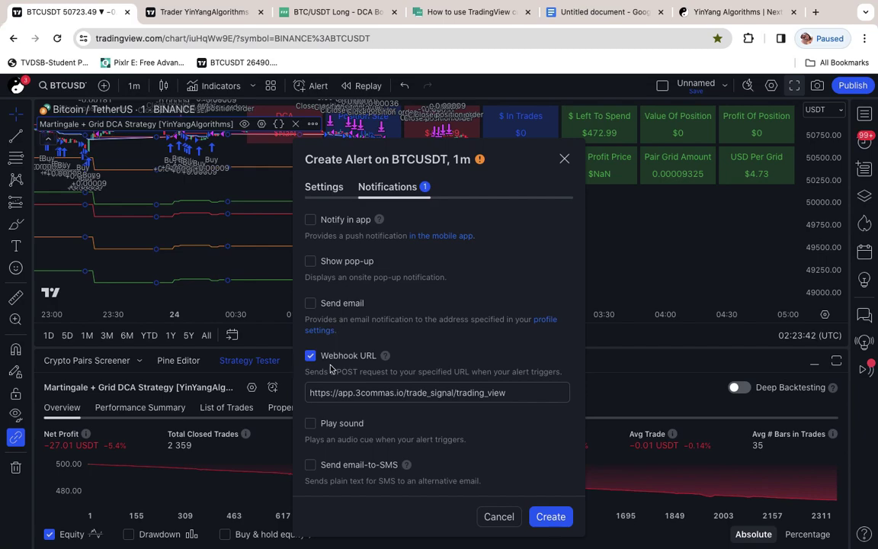
left_click(338, 190)
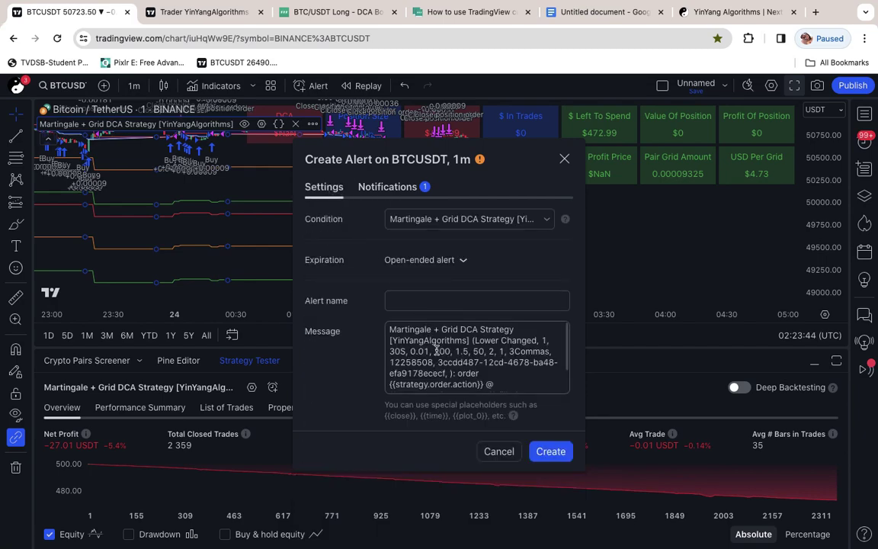
left_click(402, 302)
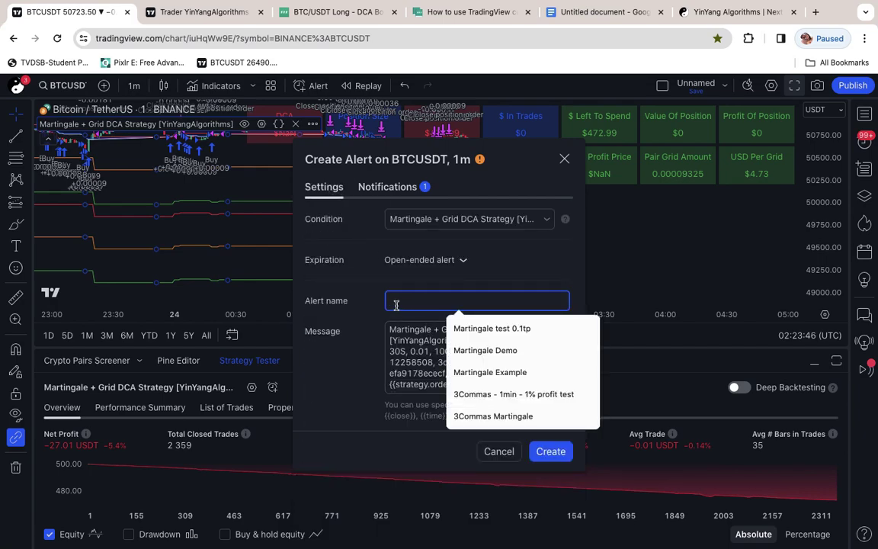
left_click(380, 298)
left_click(404, 261)
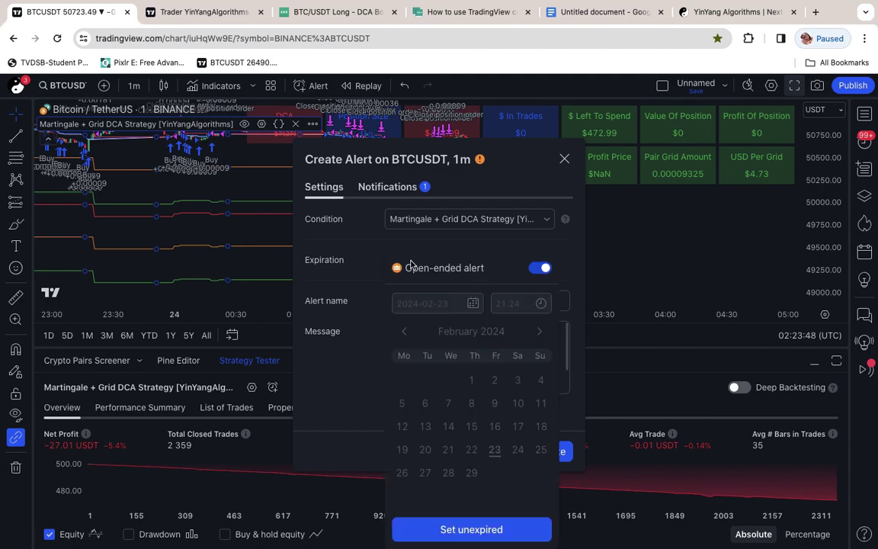
left_click(379, 270)
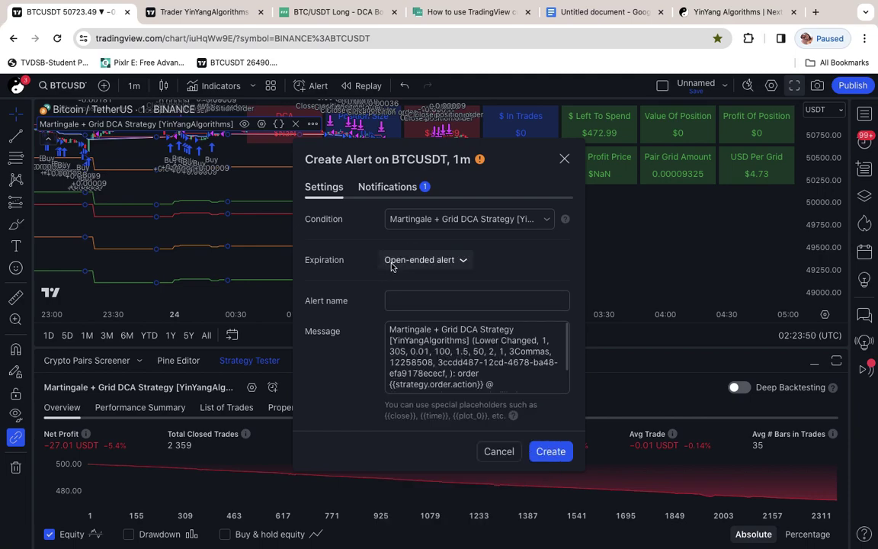
Step: Review the default alert message and find the strategy order alert message placeholder in the help article on variable values
left_click_drag(512, 383, 398, 332)
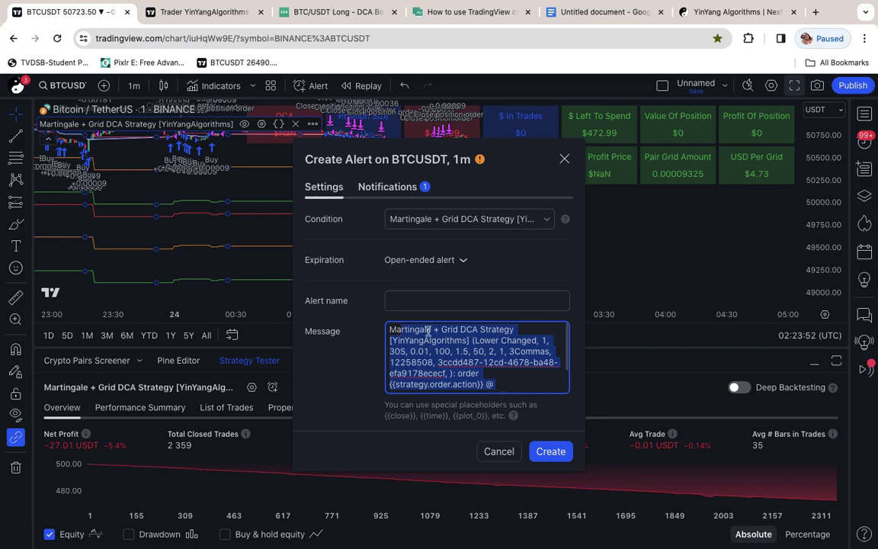
left_click(456, 340)
left_click(512, 417)
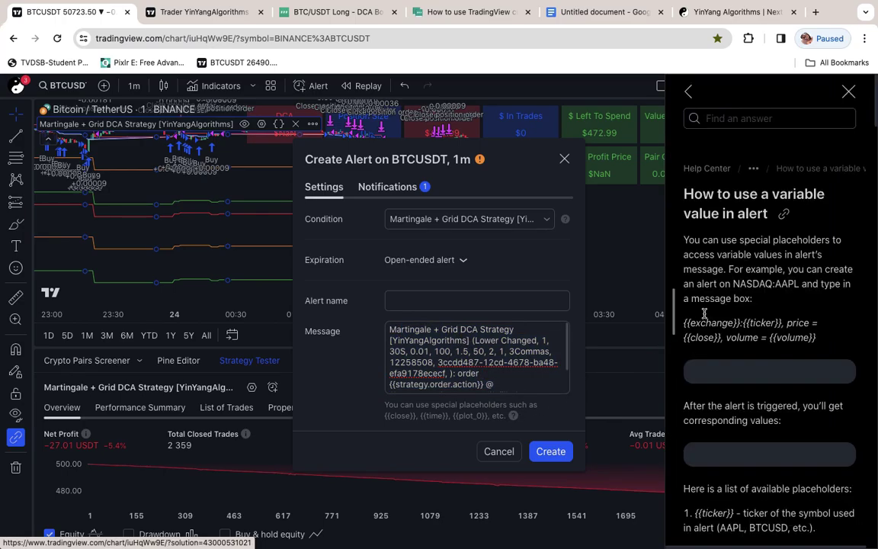
scroll(776, 314, "down", 15)
scroll(778, 300, "down", 20)
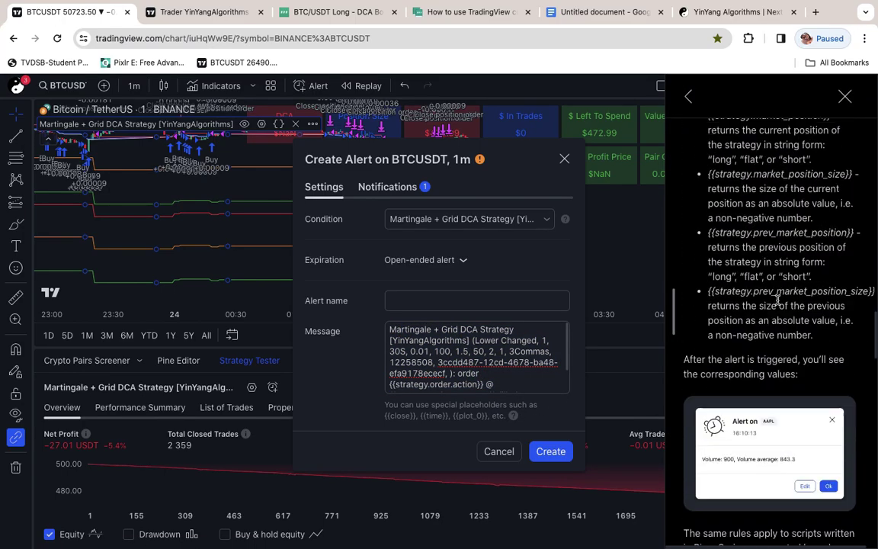
scroll(775, 299, "up", 10)
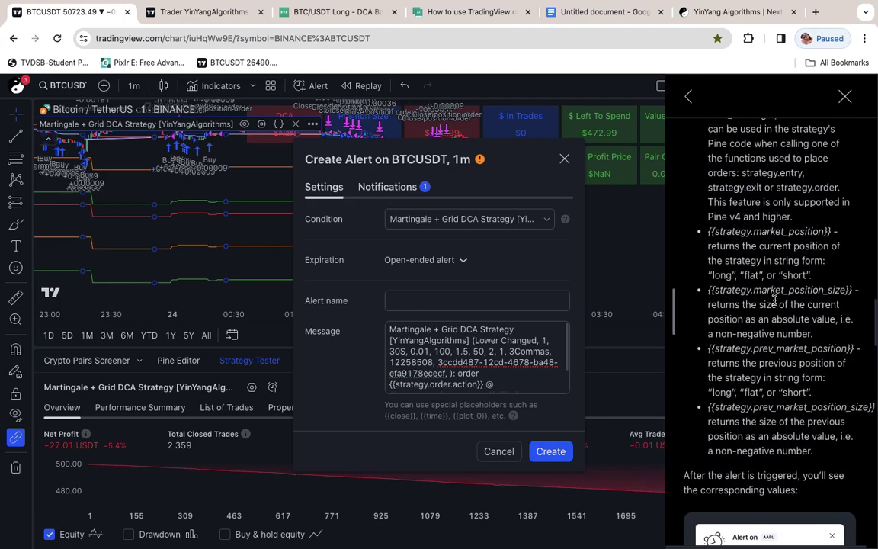
scroll(775, 299, "up", 3)
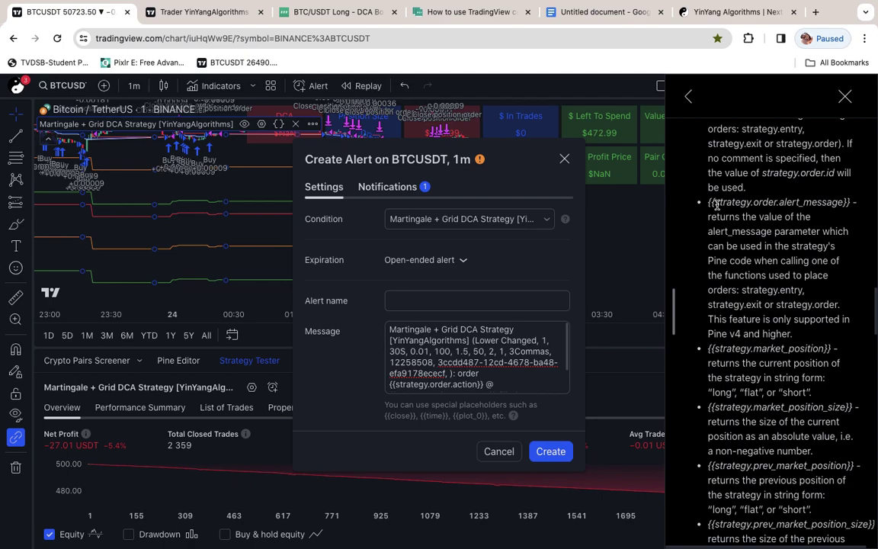
Step: Replace the alert message with the {{strategy.order.alert_message}} placeholder from the help article, and cancel the new alert
left_click_drag(852, 205, 711, 210)
key("ctrl+c")
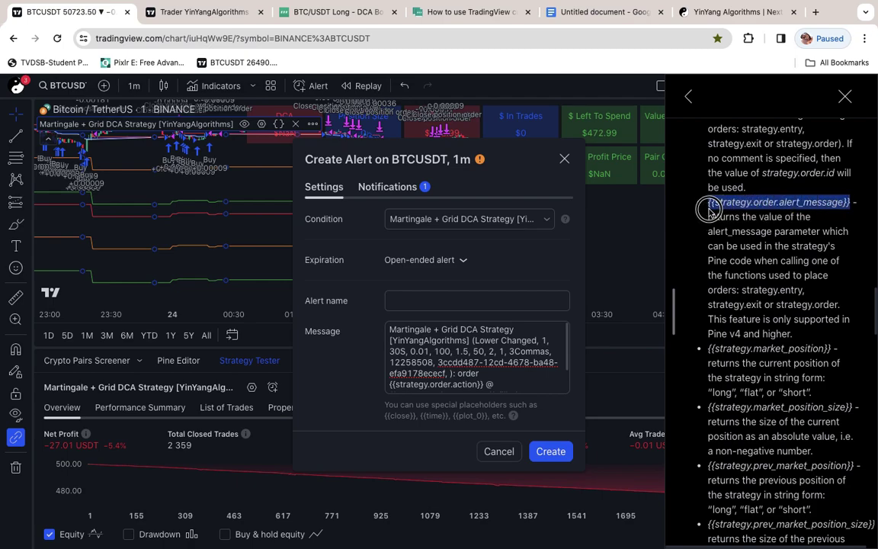
left_click(491, 347)
key("ctrl+a")
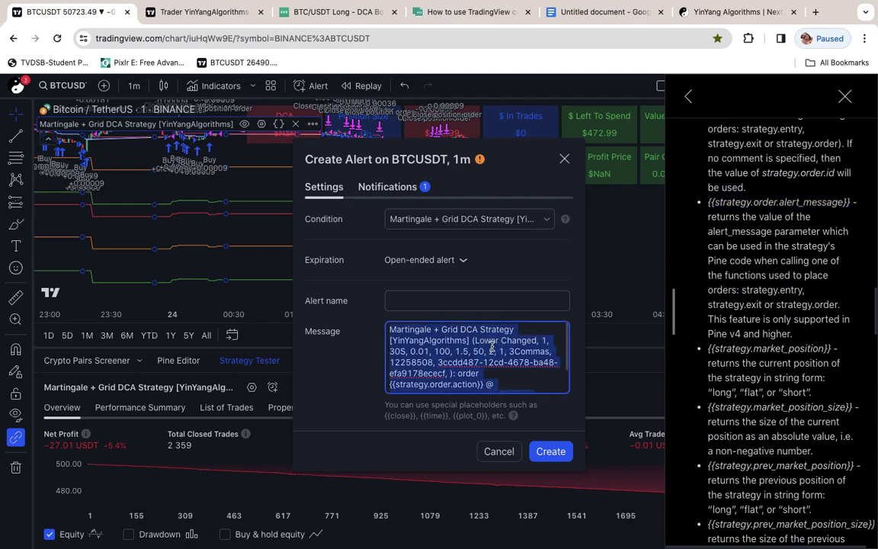
key("BackSpace")
key("ctrl+v")
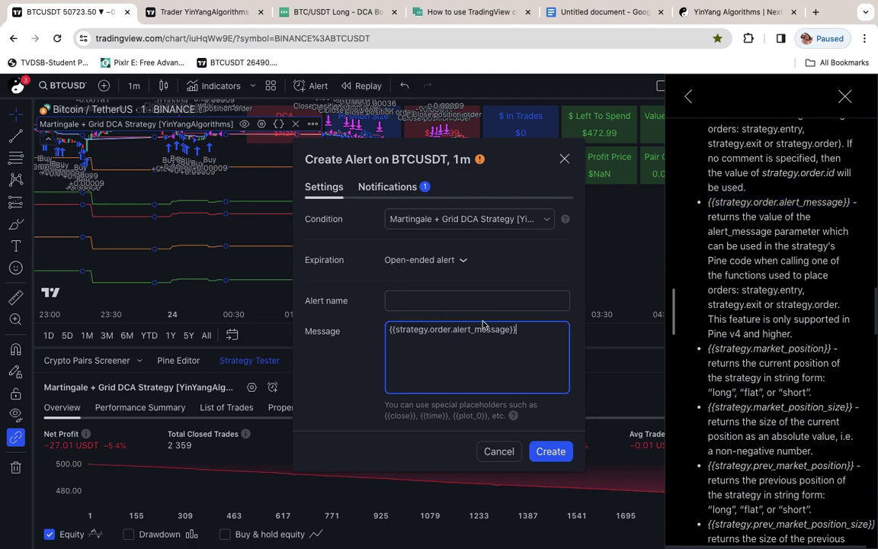
left_click(500, 452)
left_click(845, 96)
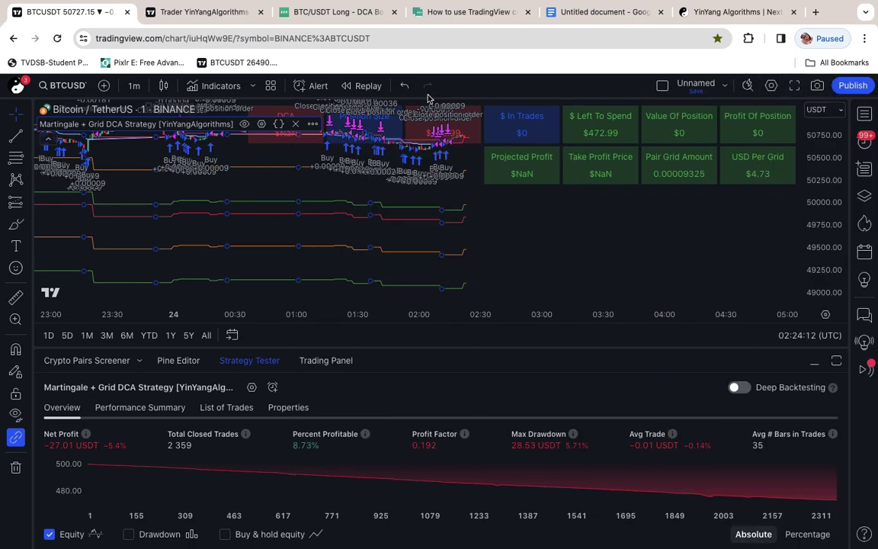
Step: Switch to the 3Commas bot page and examine the bot's base order size
left_click(330, 14)
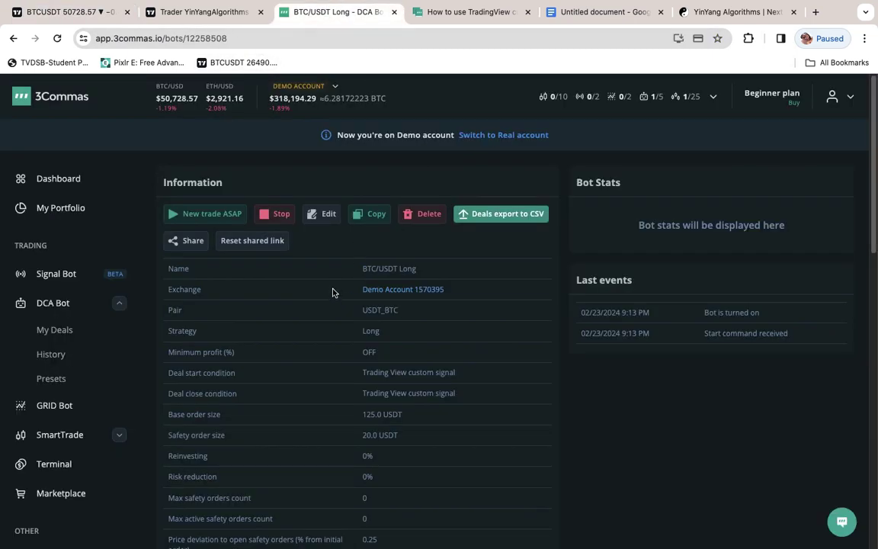
scroll(343, 328, "down", 2)
left_click_drag(223, 348, 169, 353)
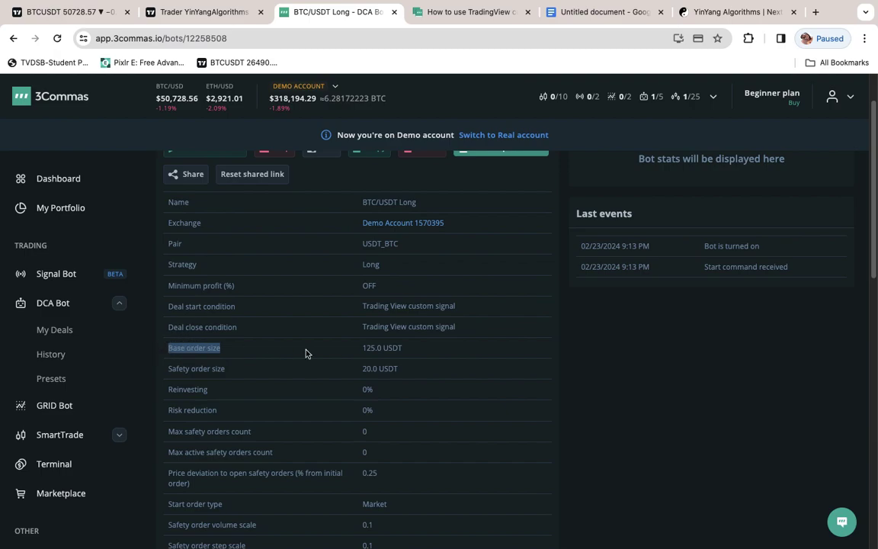
left_click_drag(415, 353, 339, 349)
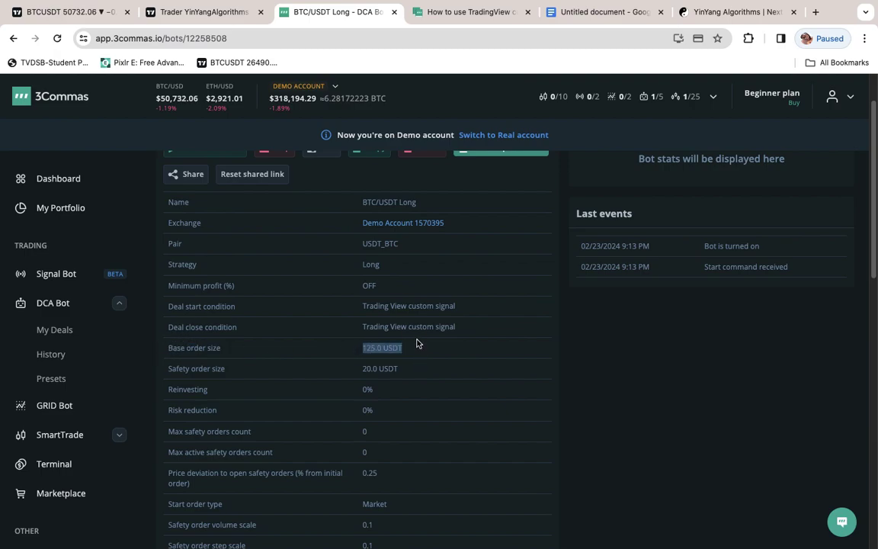
left_click(355, 353)
left_click_drag(355, 353, 391, 363)
right_click(426, 356)
left_click(427, 356)
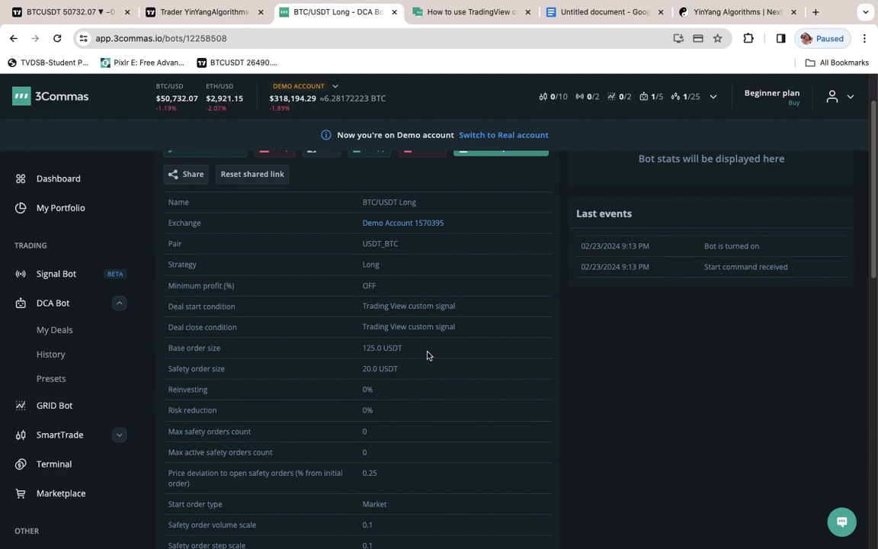
triple_click(414, 349)
left_click(449, 347)
left_click_drag(402, 348, 349, 350)
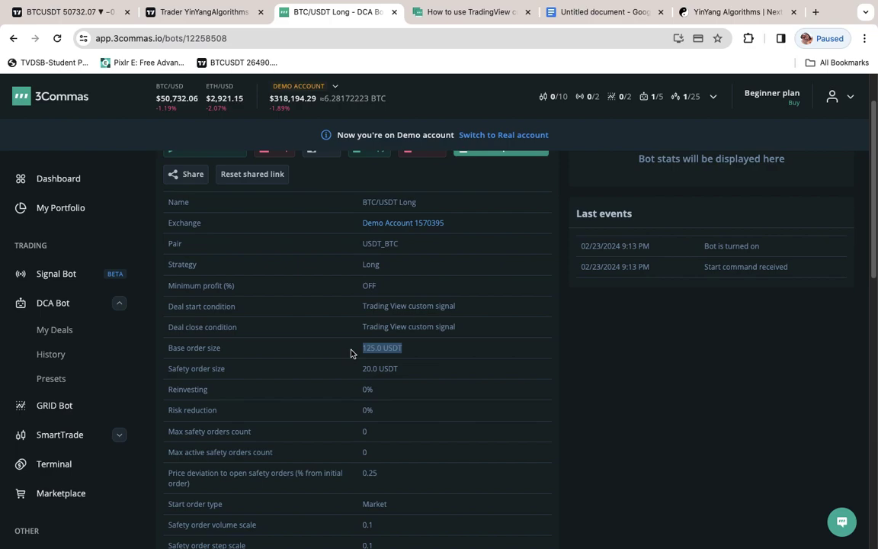
Step: Return to the TradingView chart and check the list of existing strategy alerts
left_click(92, 12)
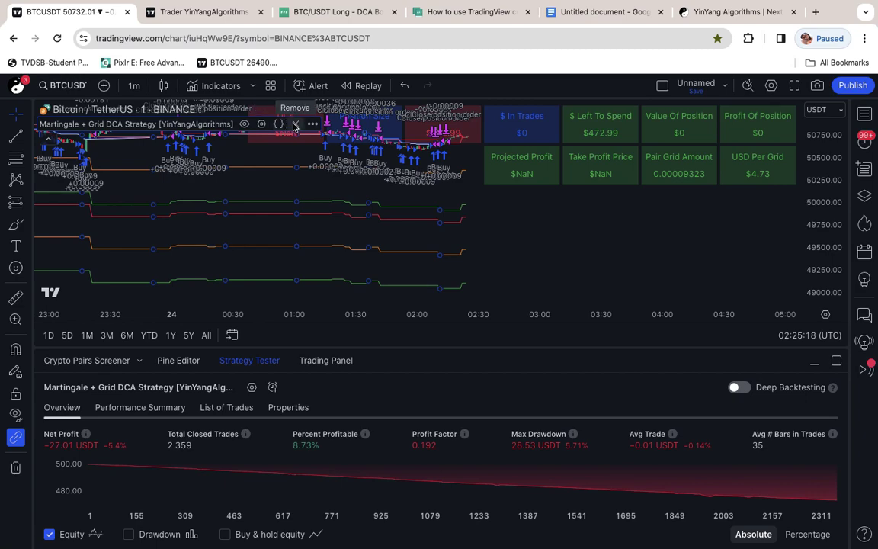
left_click(864, 140)
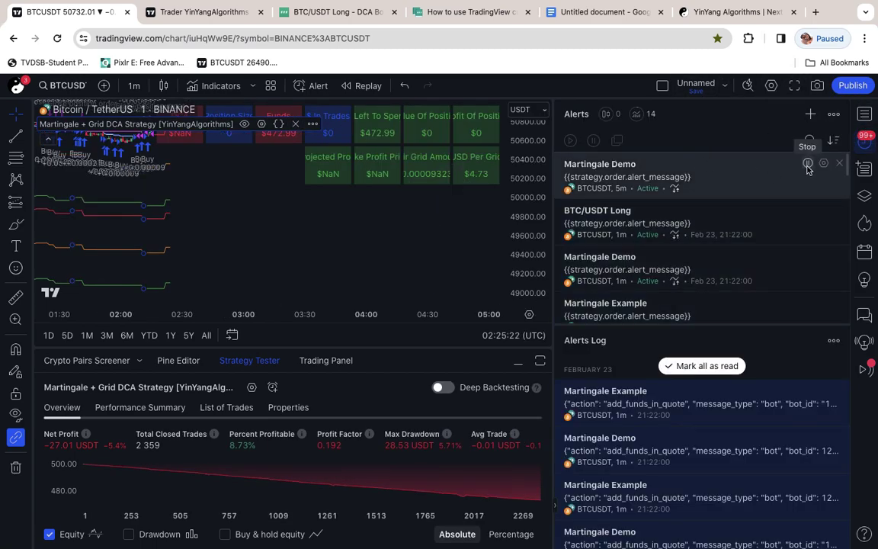
left_click(858, 147)
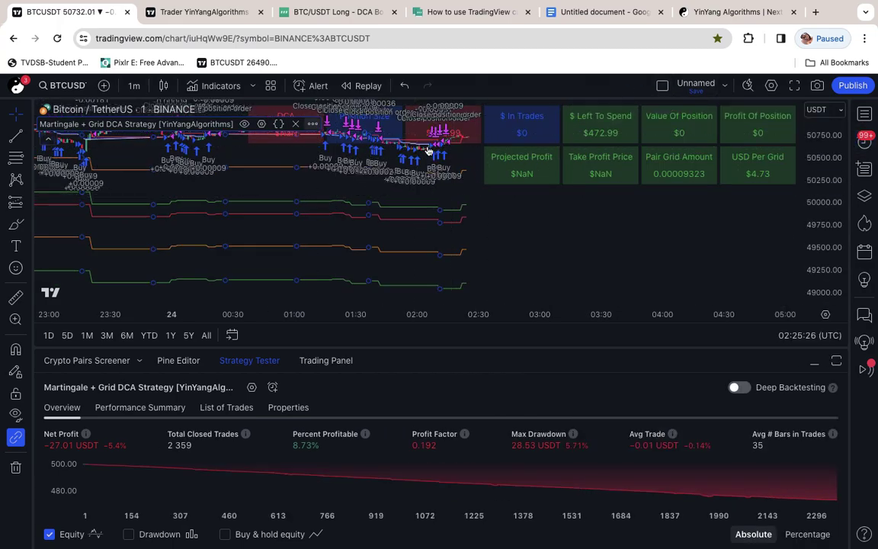
left_click(347, 38)
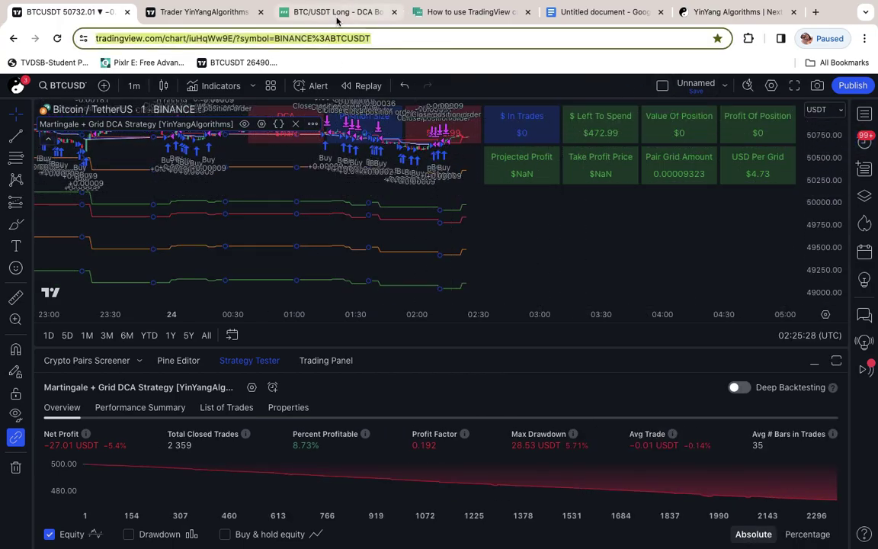
Step: Copy the 3Commas bot's deal start signal message, including the email token, and paste it over the text in the Google Docs document
left_click(338, 21)
scroll(404, 236, "down", 5)
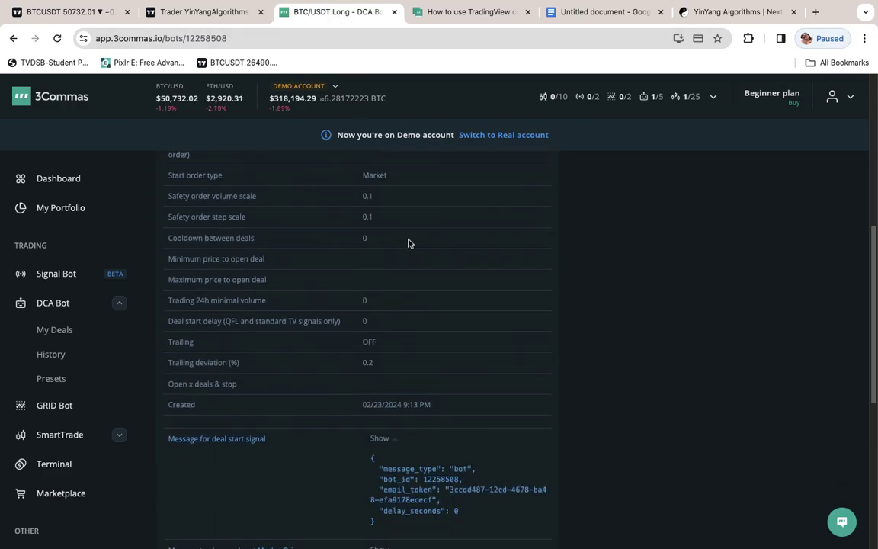
scroll(408, 243, "down", 2)
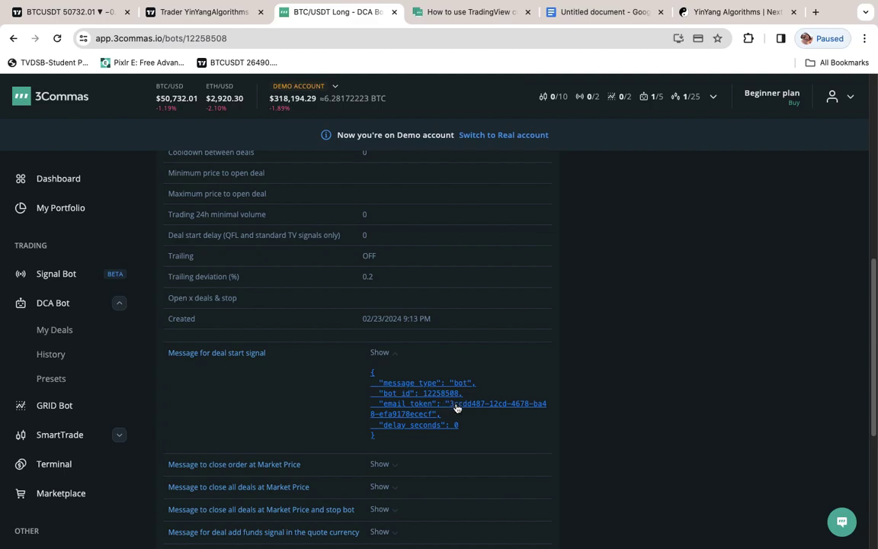
left_click(420, 402)
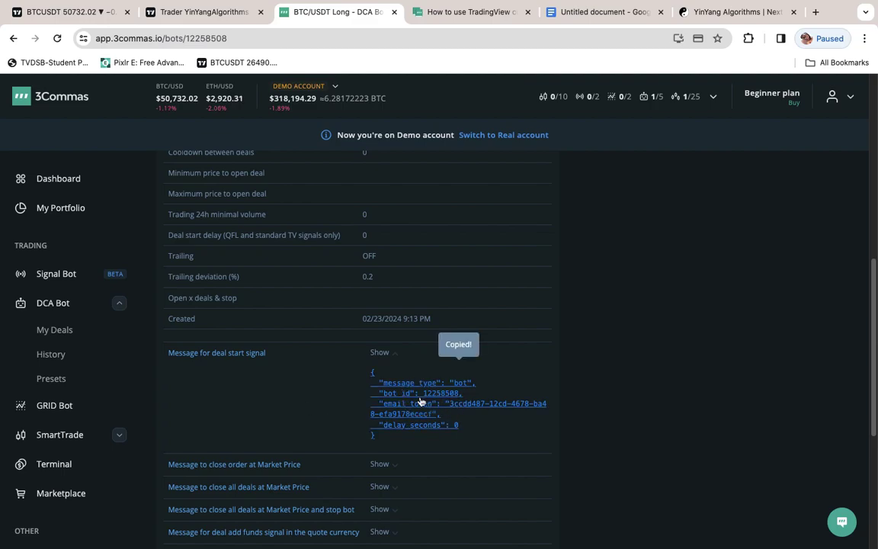
left_click(561, 11)
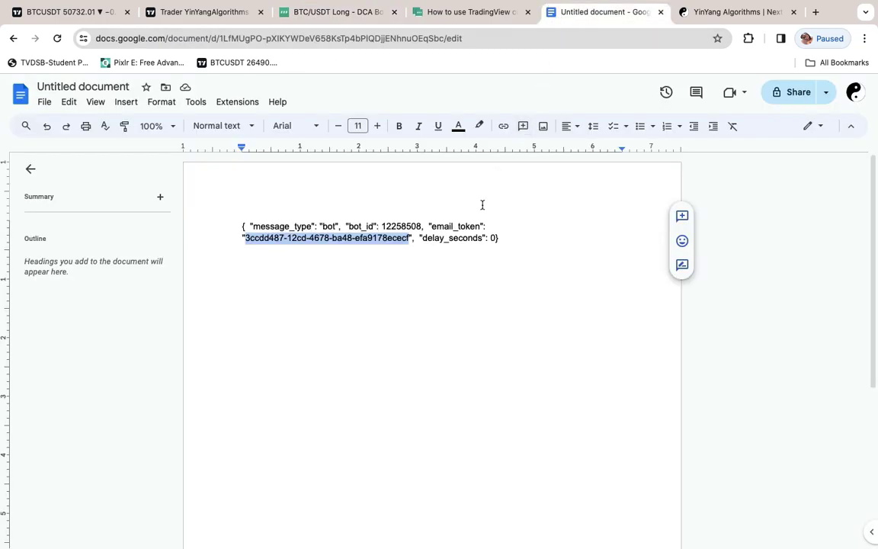
triple_click(450, 238)
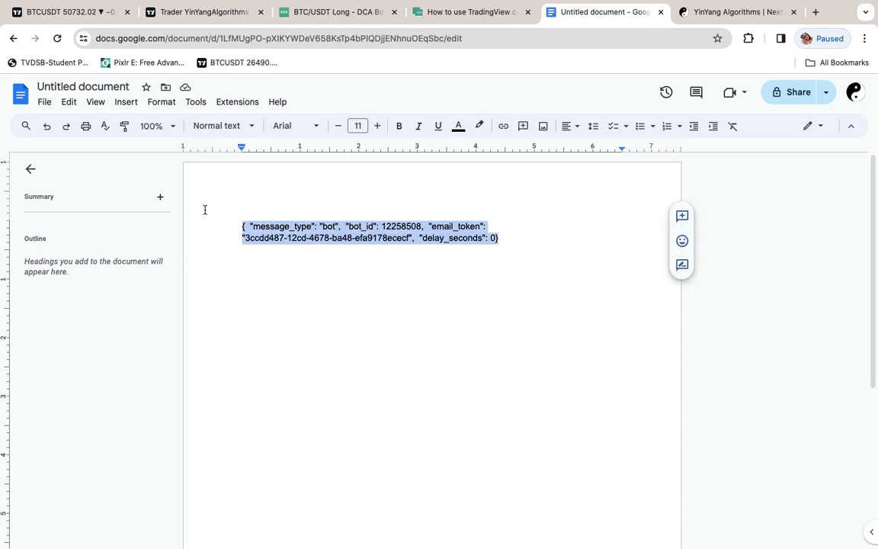
key("ctrl+v")
Step: Examine the bot ID and email token in the pasted deal start message
left_click_drag(420, 224, 381, 227)
left_click(425, 247)
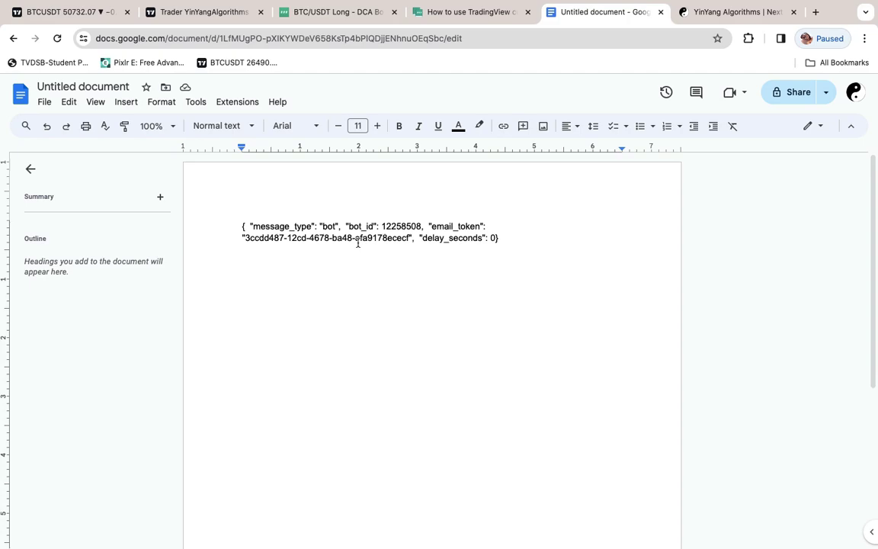
left_click(515, 239)
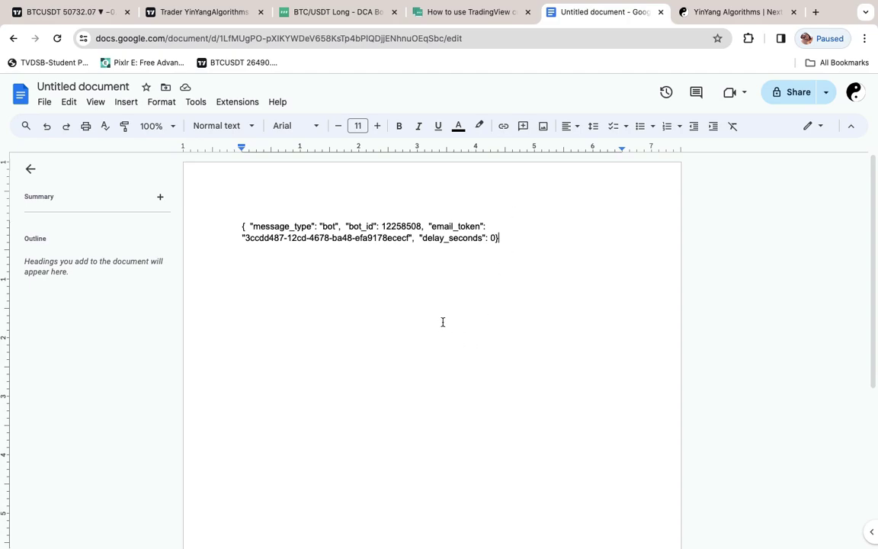